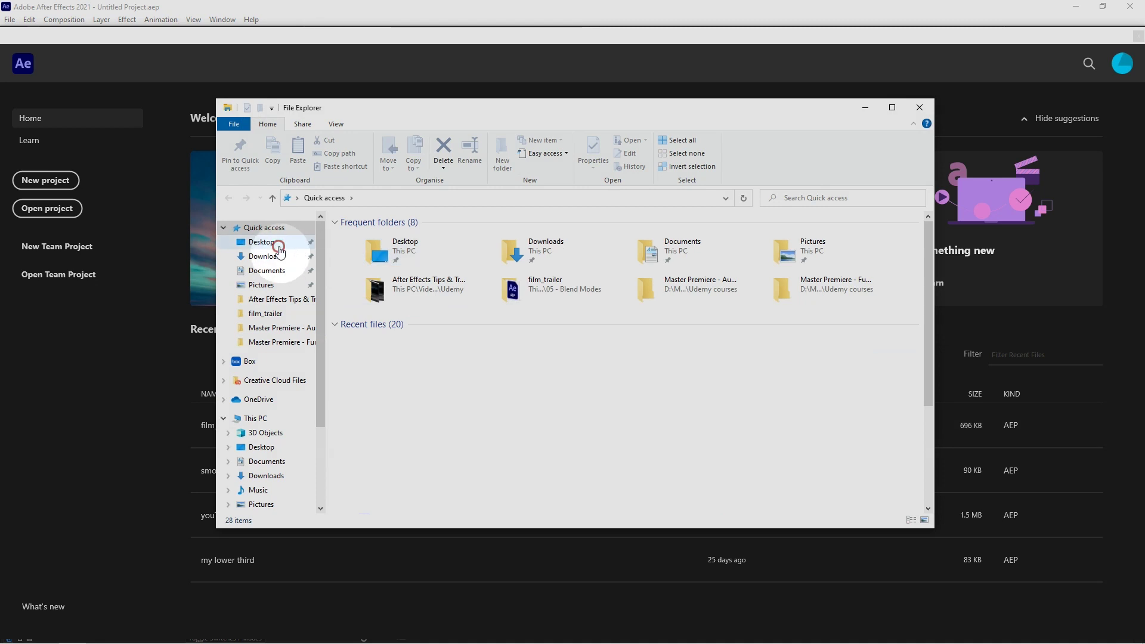
- Examine the image assets in the Desktop folder "01 - EV awareness" in File Explorer, and return to After Effects
left_click(261, 242)
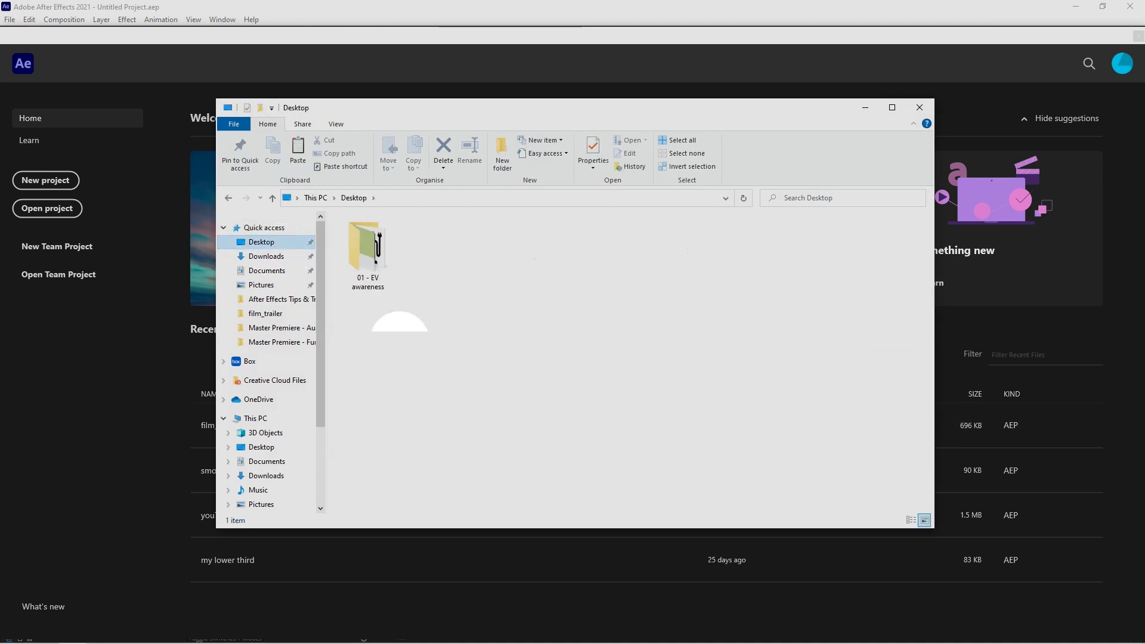
double_click(371, 273)
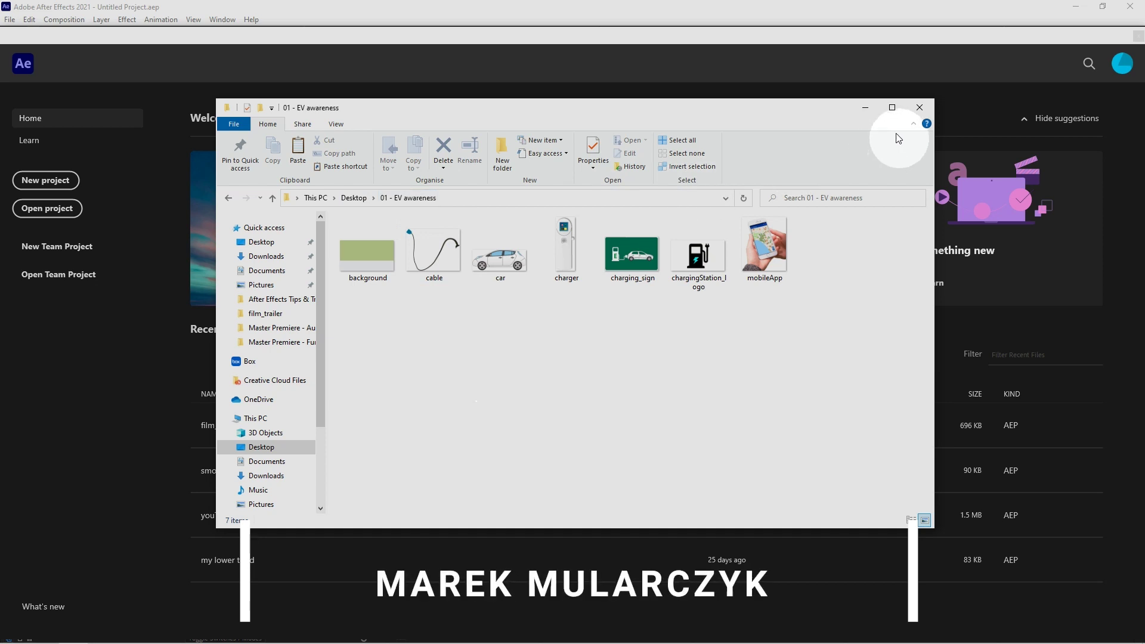
left_click(865, 108)
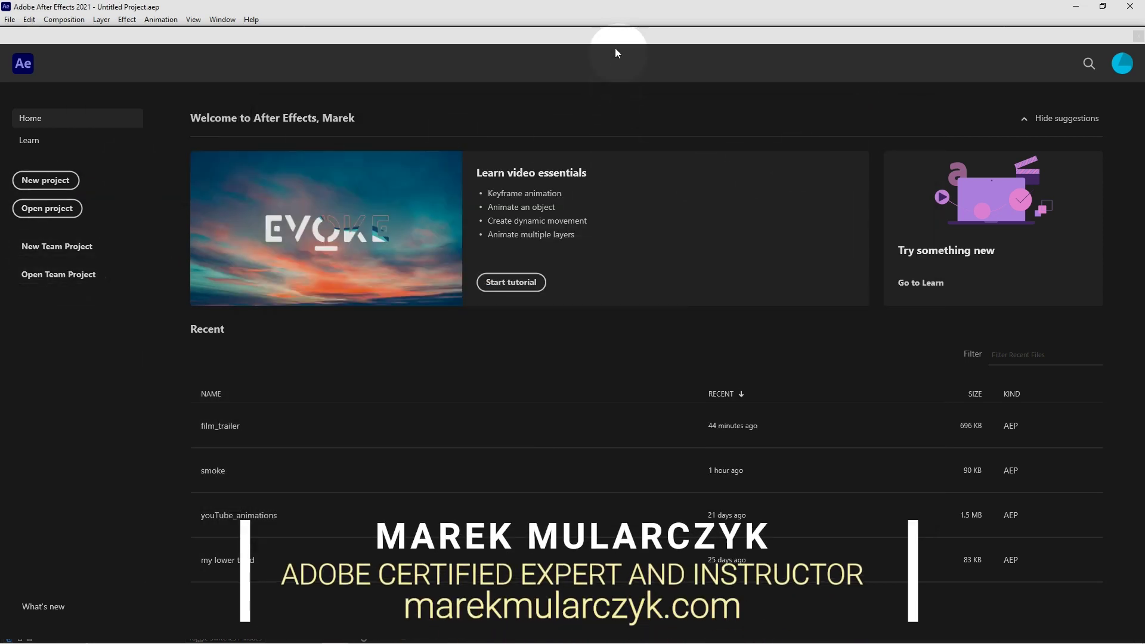
- Create a new, empty project from the home screen
left_click(46, 180)
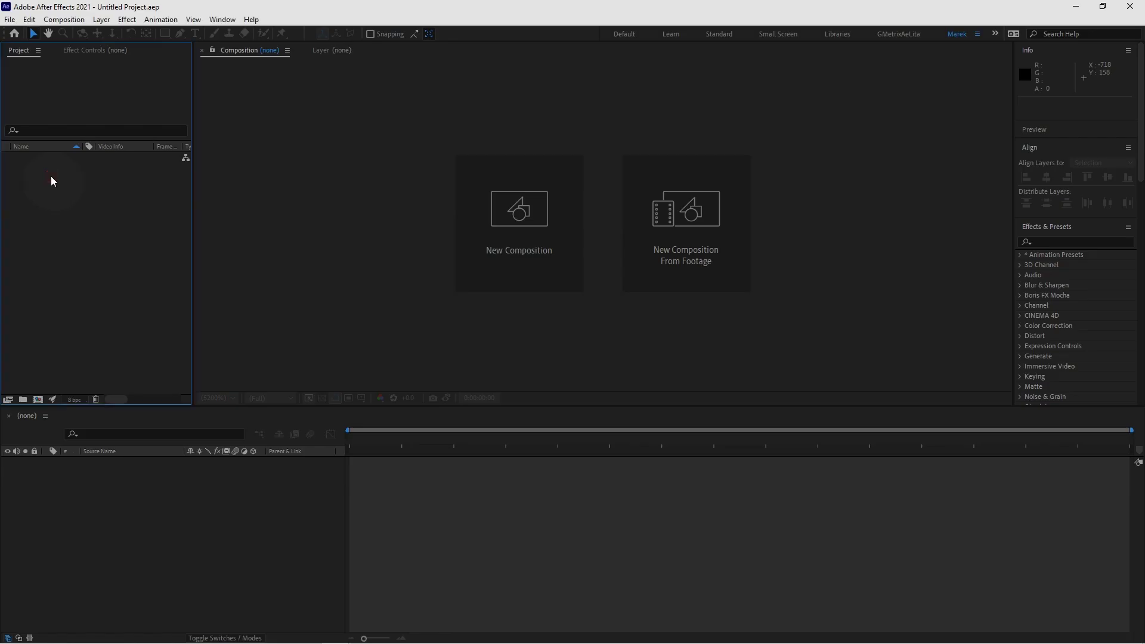
left_click(10, 19)
mouse_move(107, 32)
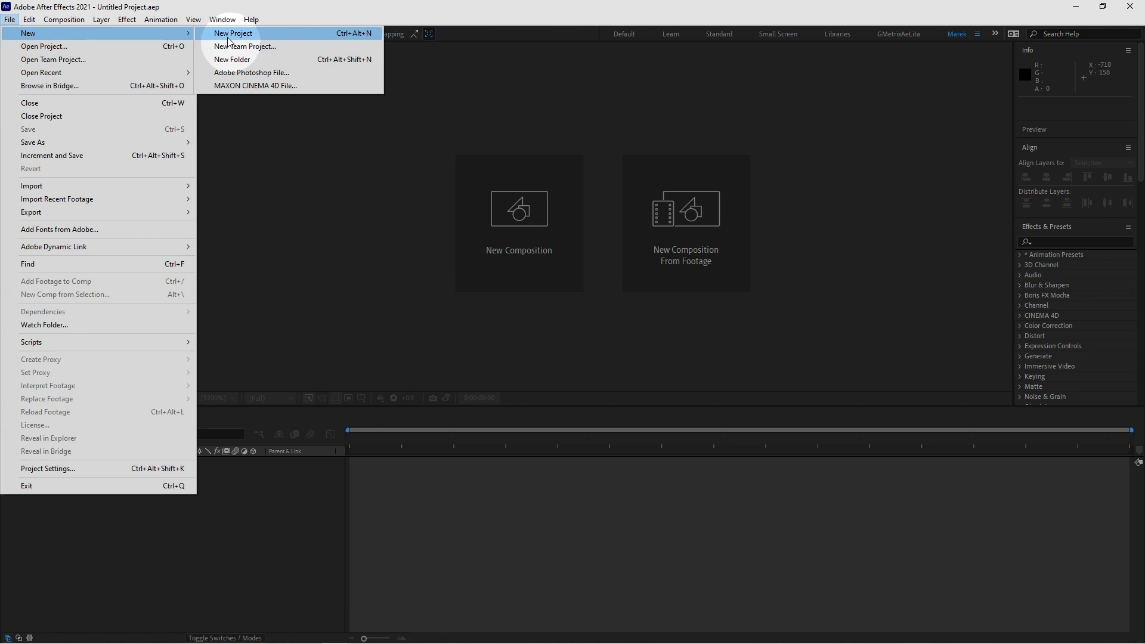
left_click(241, 145)
left_click(106, 206)
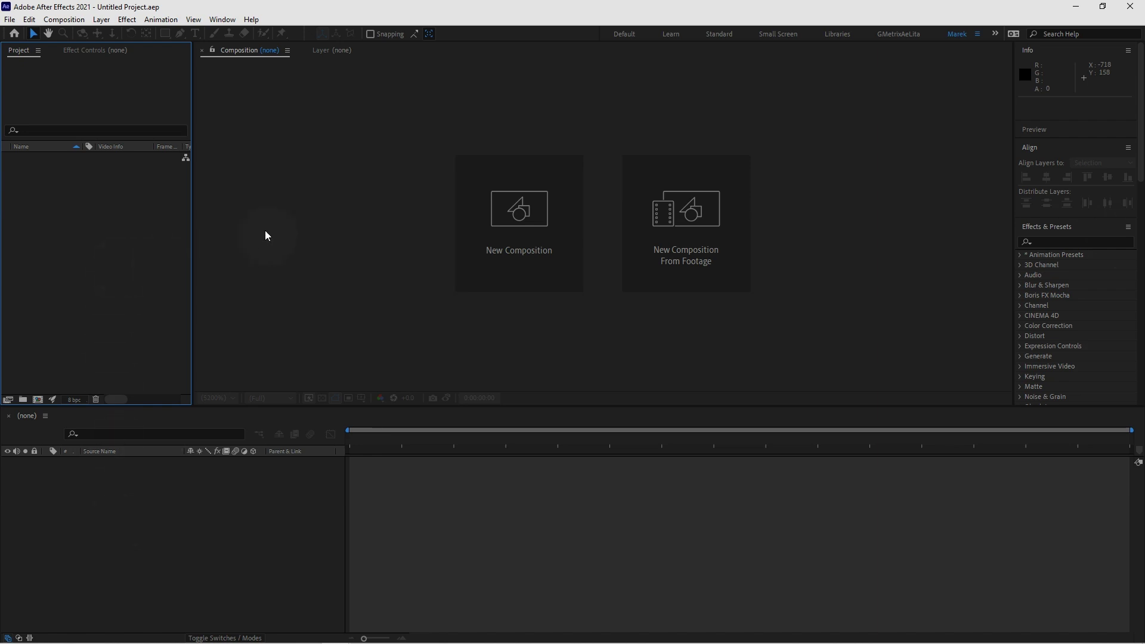
- Switch to the Default workspace and reset it to its saved layout
left_click(222, 19)
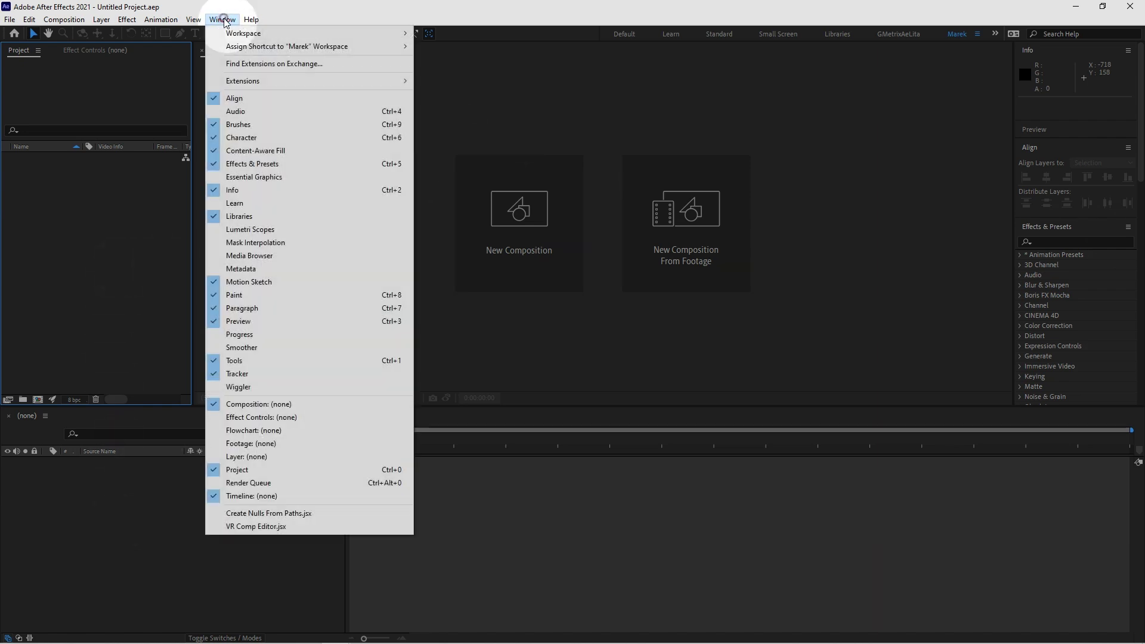
mouse_move(235, 33)
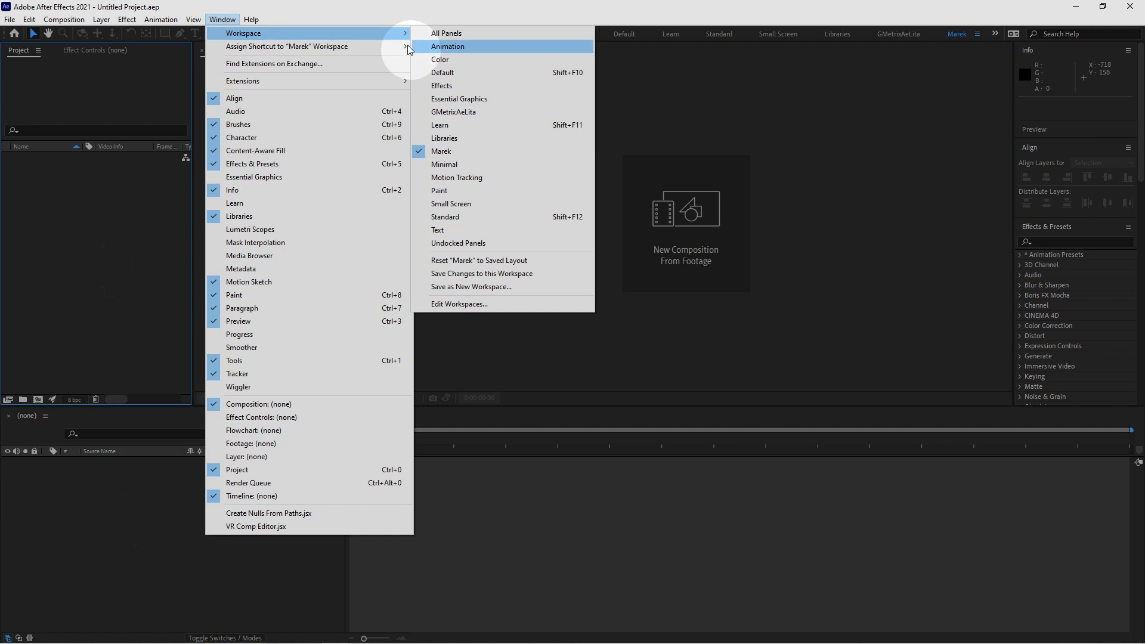
left_click(459, 72)
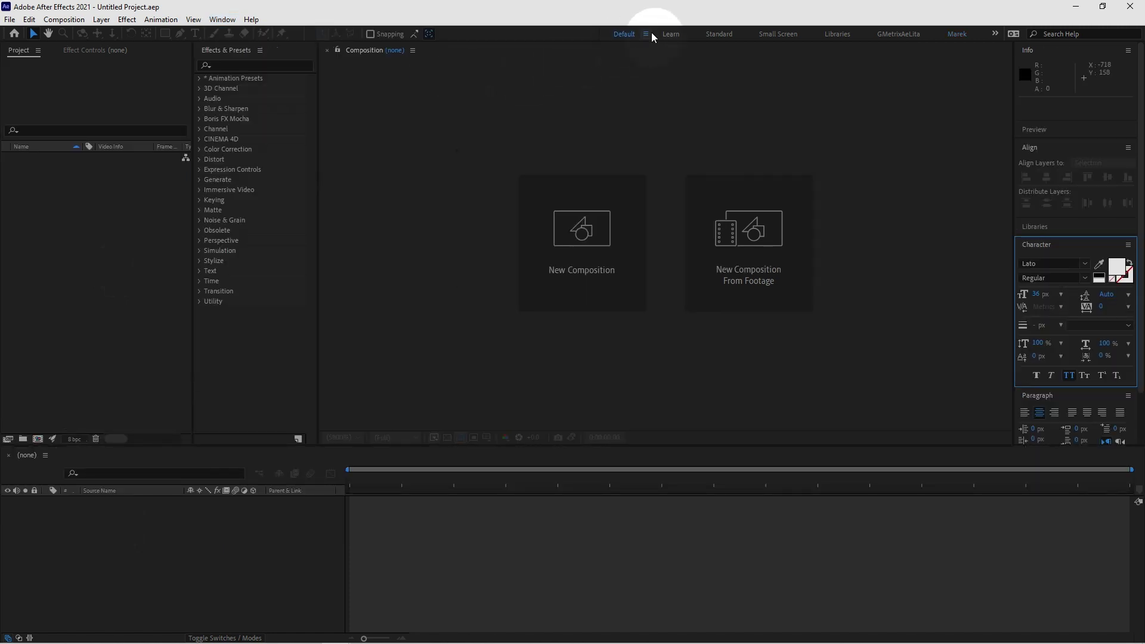
left_click(216, 19)
mouse_move(238, 33)
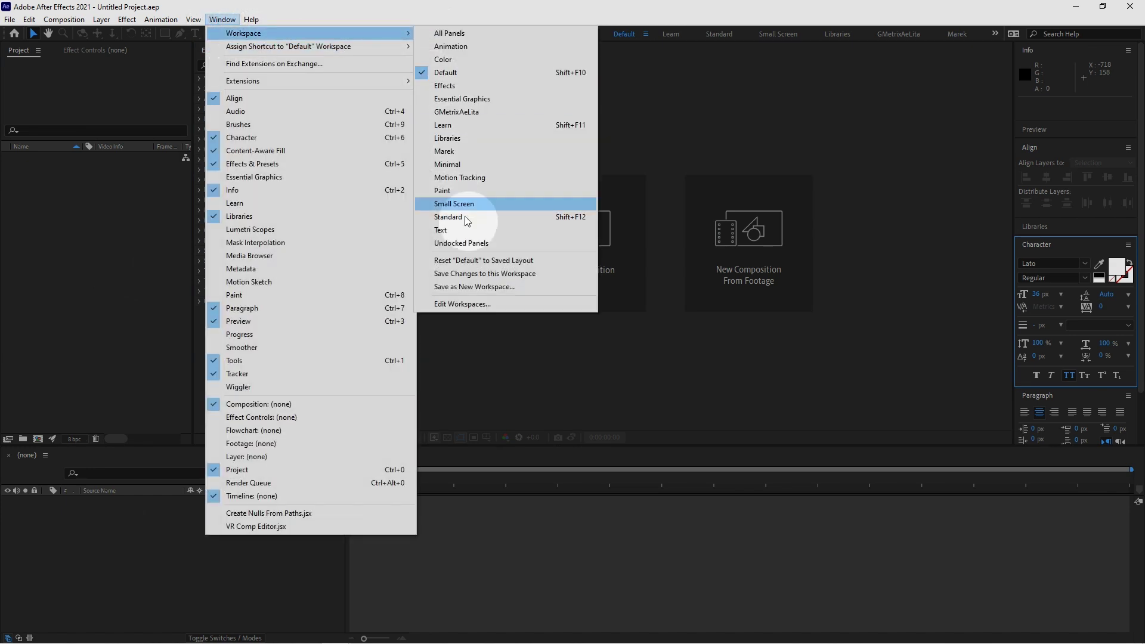
left_click(477, 260)
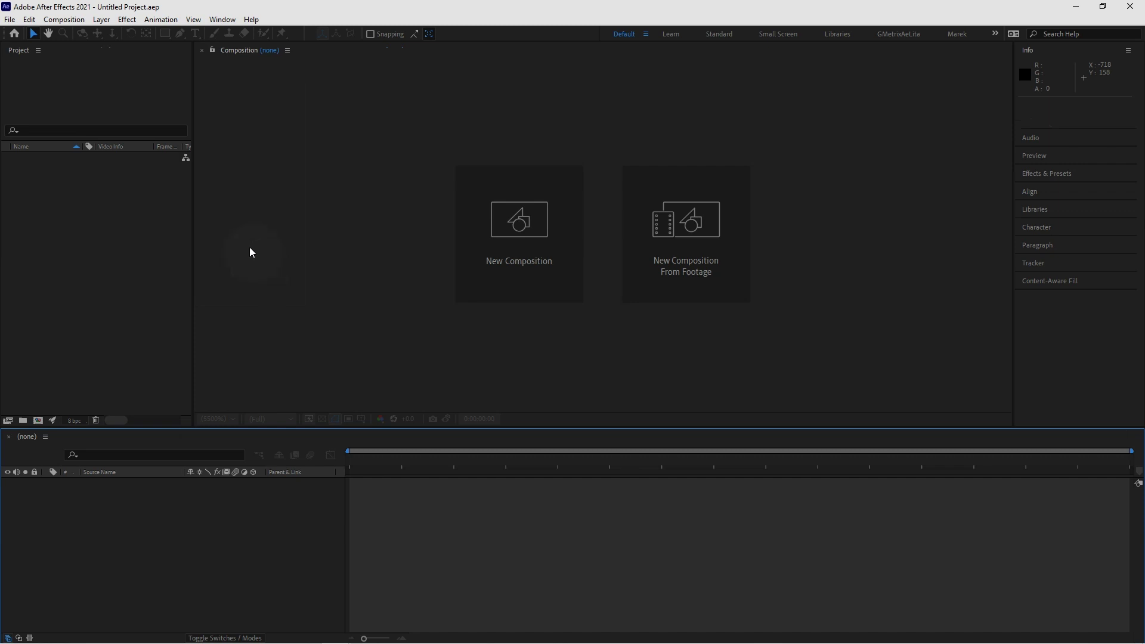
left_click(224, 19)
mouse_move(239, 34)
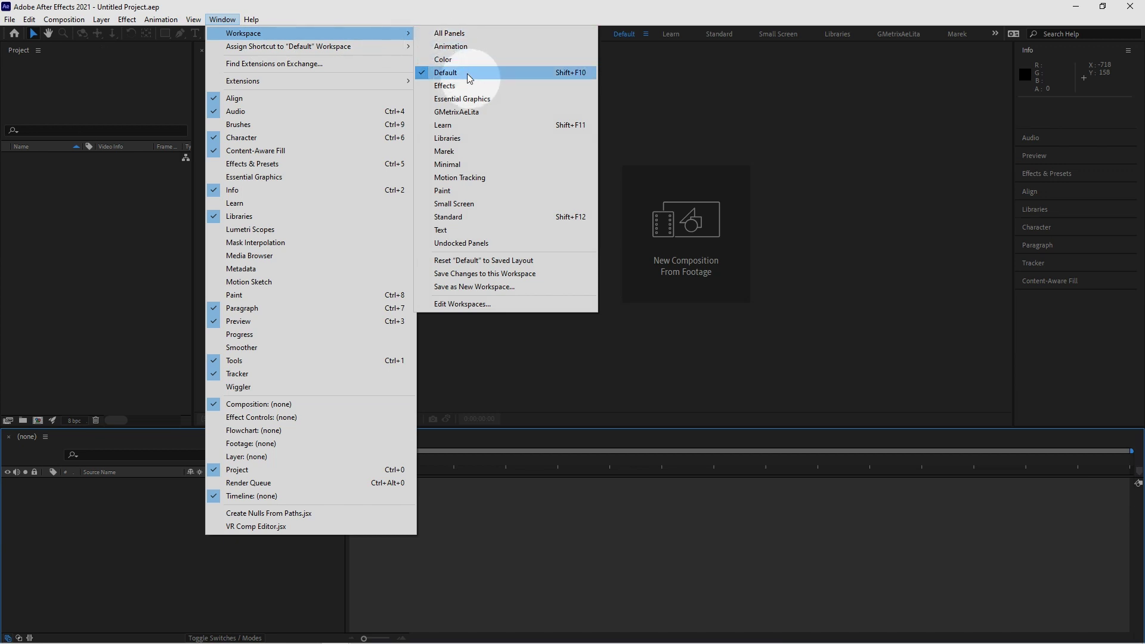
left_click(503, 261)
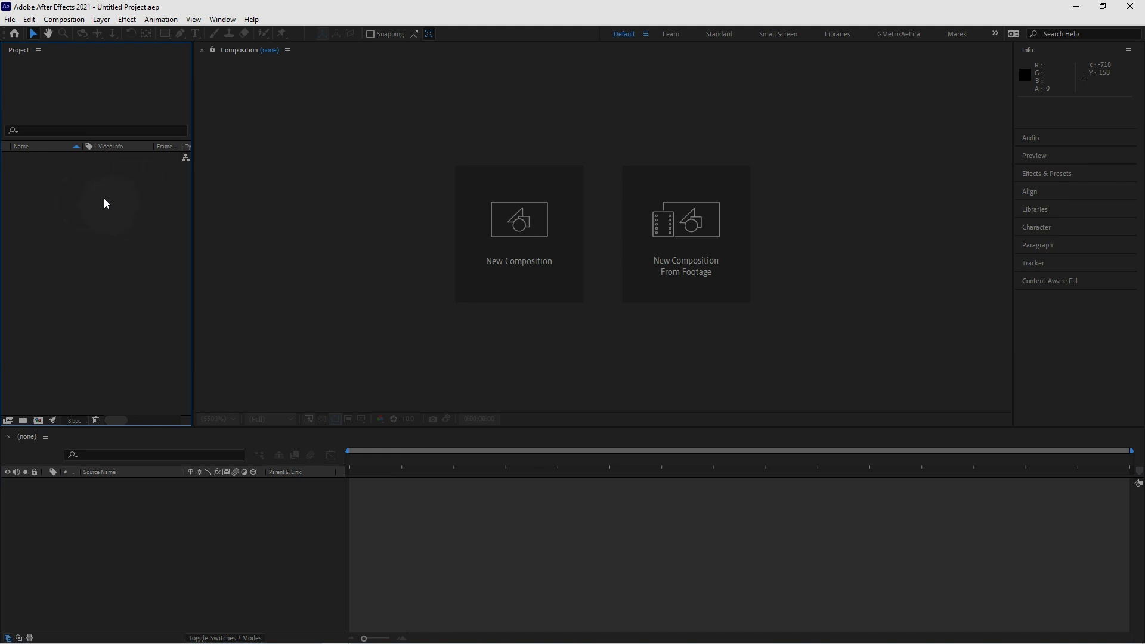
- Import all seven images from the Desktop folder "01 - EV awareness" into the project as footage
left_click(10, 19)
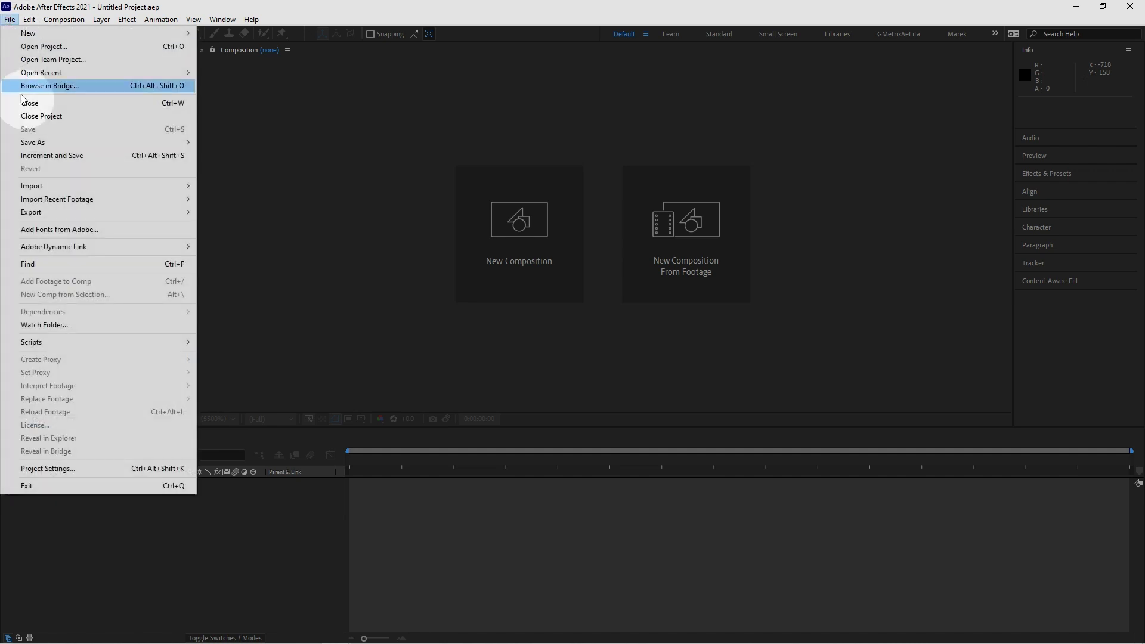
mouse_move(69, 186)
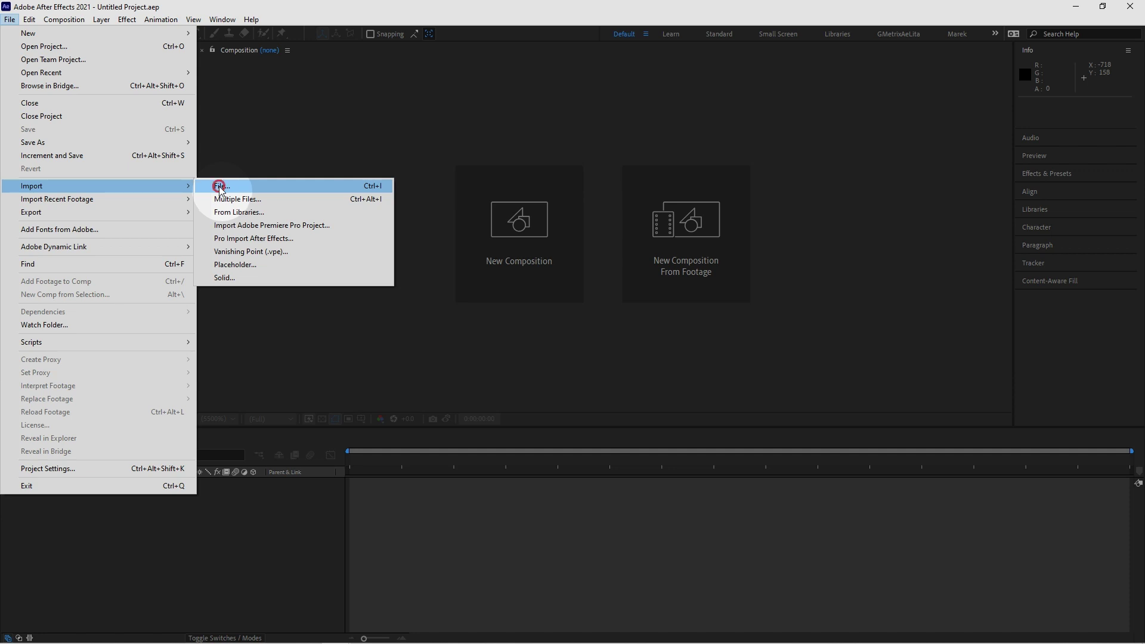
left_click(221, 188)
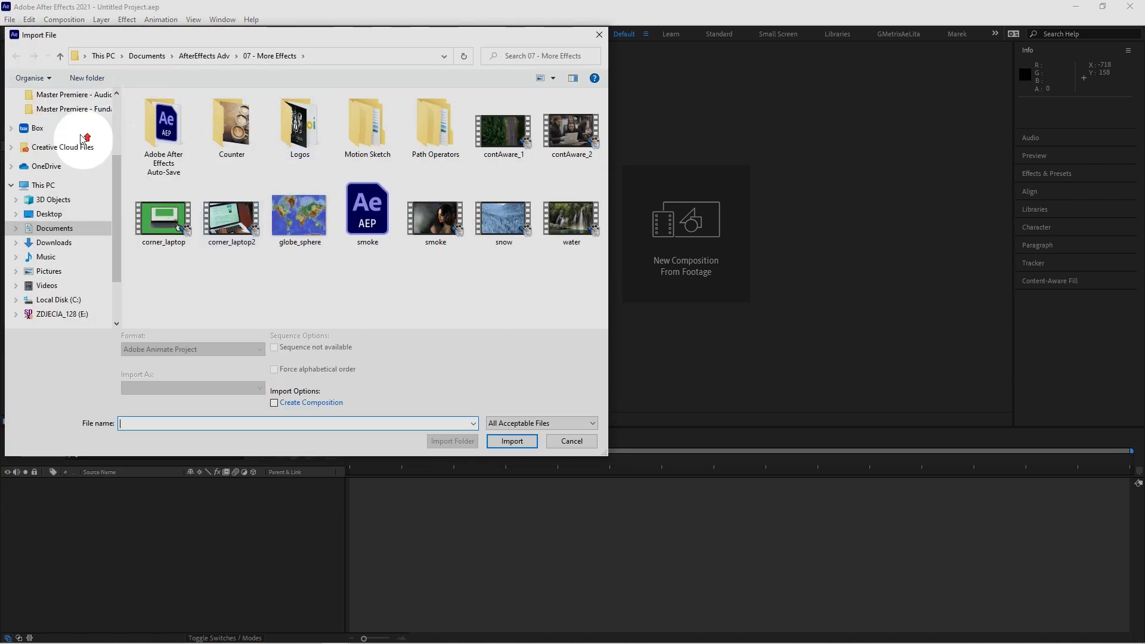
scroll(68, 119, "up", 3)
left_click(66, 118)
double_click(172, 116)
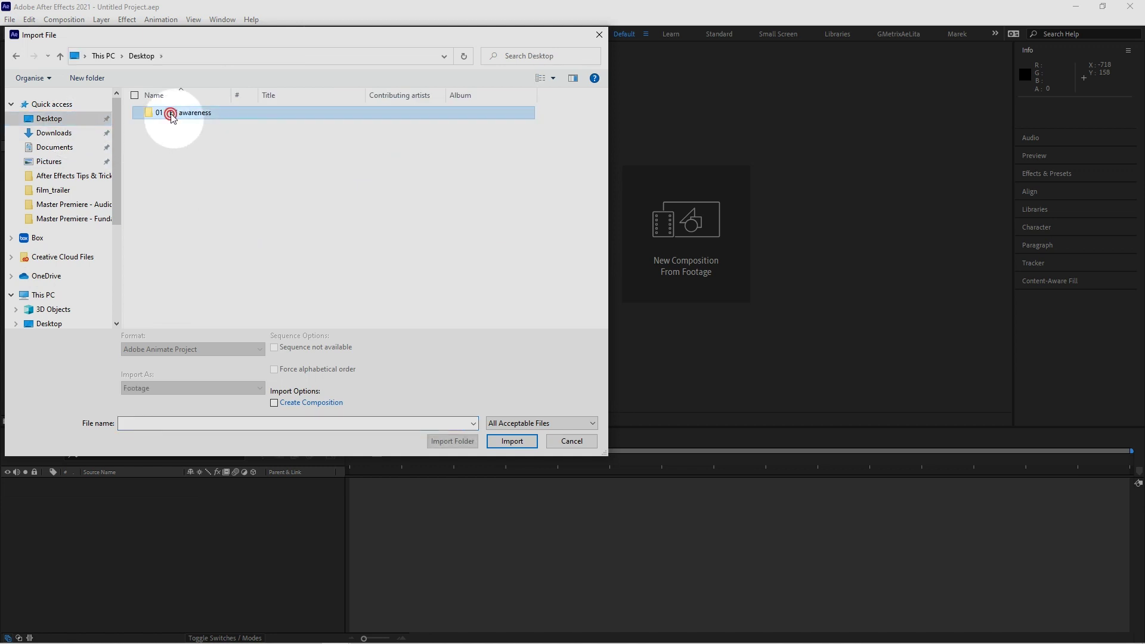
left_click_drag(154, 186, 603, 93)
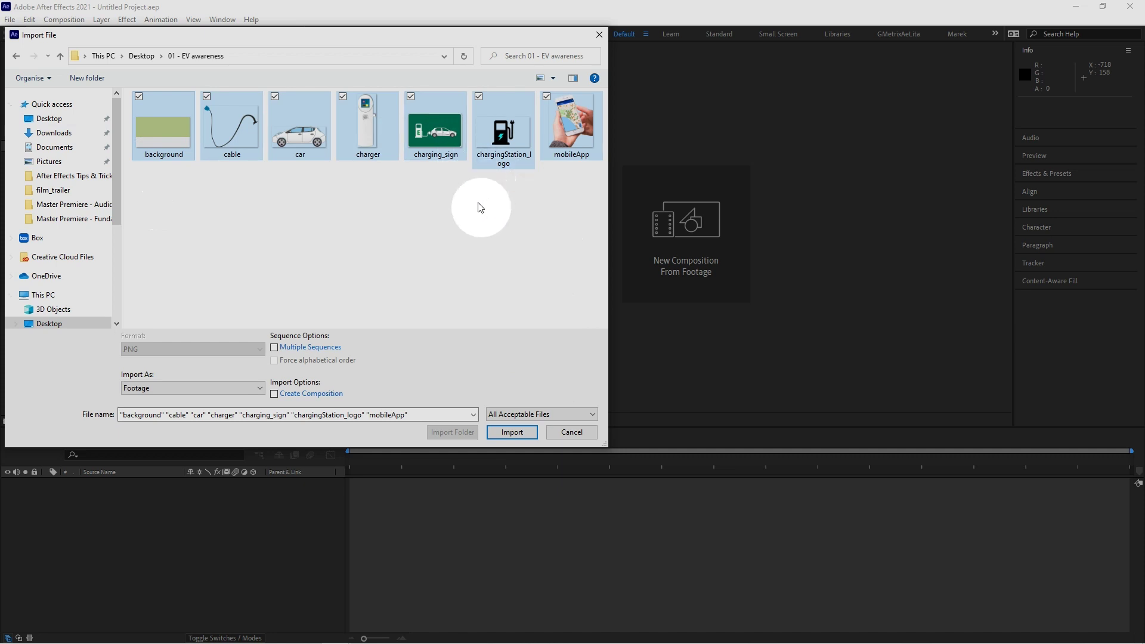
left_click(515, 435)
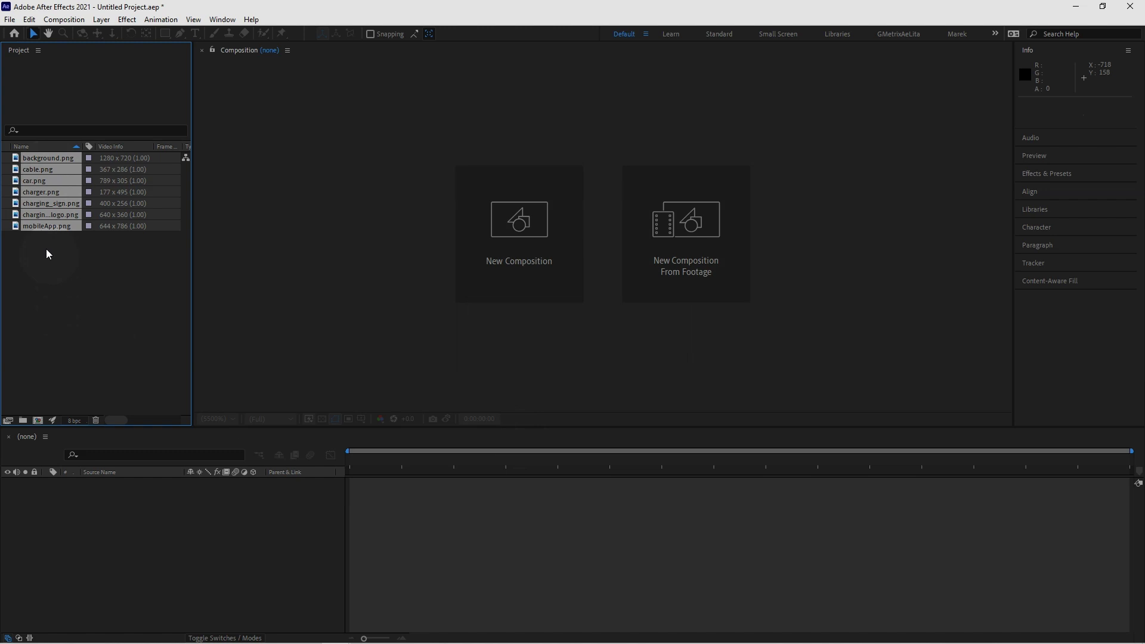
- Examine the thumbnail and details of each imported image, from background.png through mobileApp.png and back
left_click(46, 250)
left_click(49, 159)
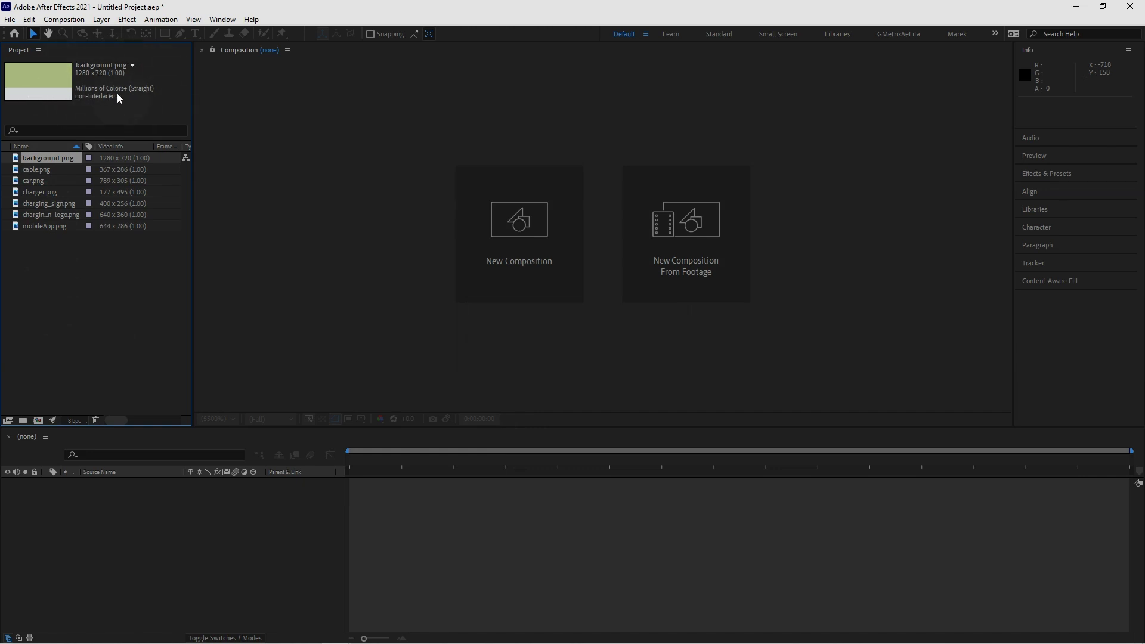
left_click(46, 169)
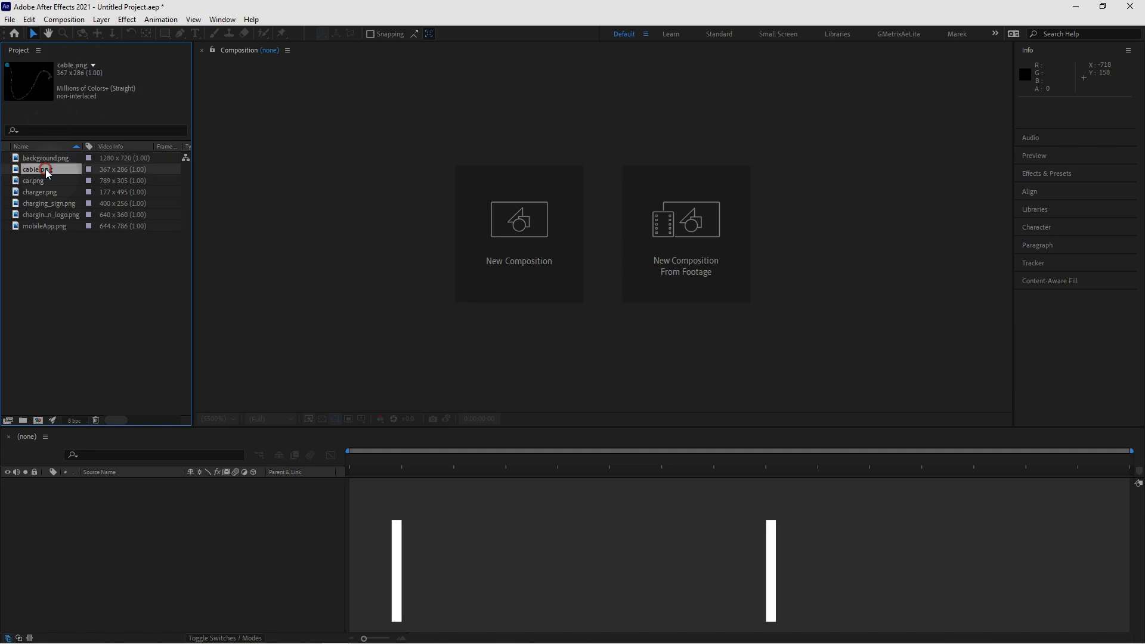
key("Down")
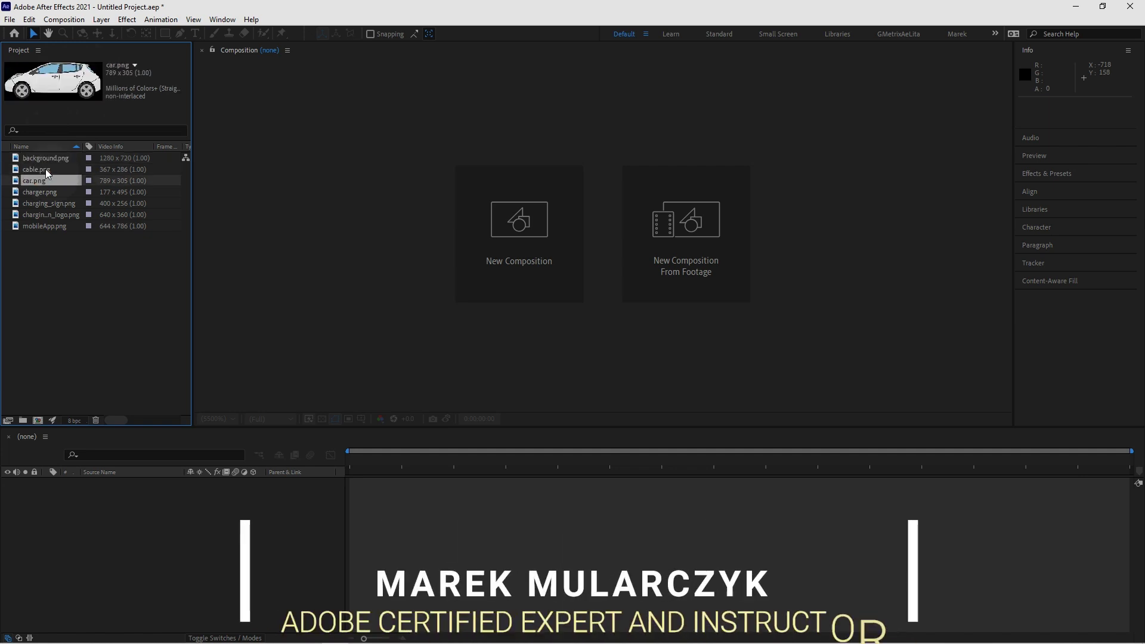
key("Down")
key("Down")
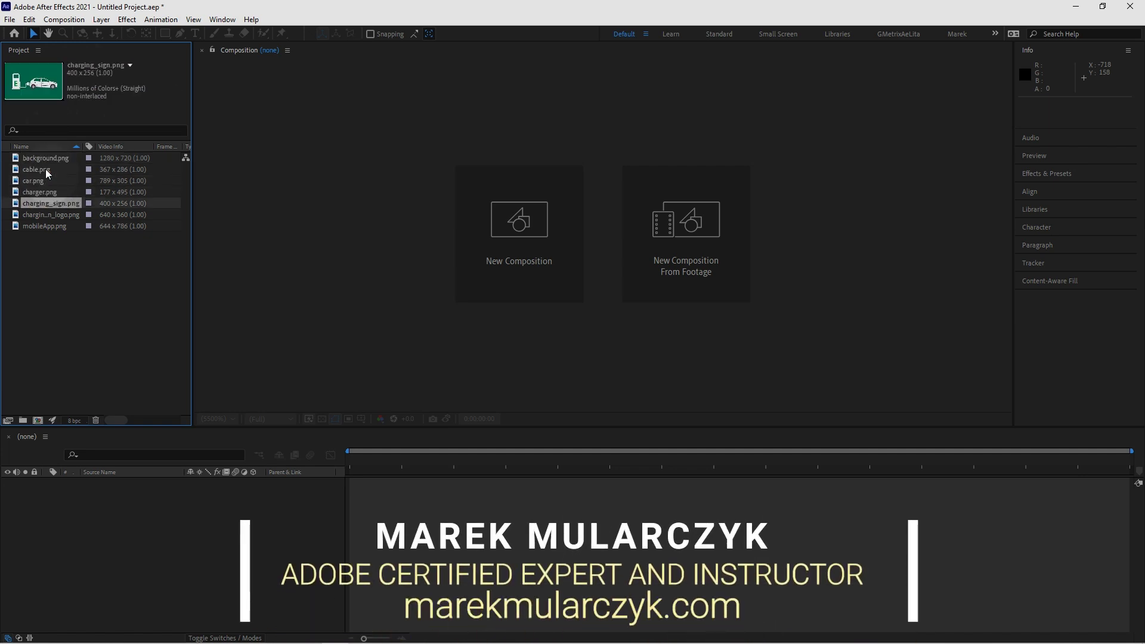
key("Down")
key("Down")
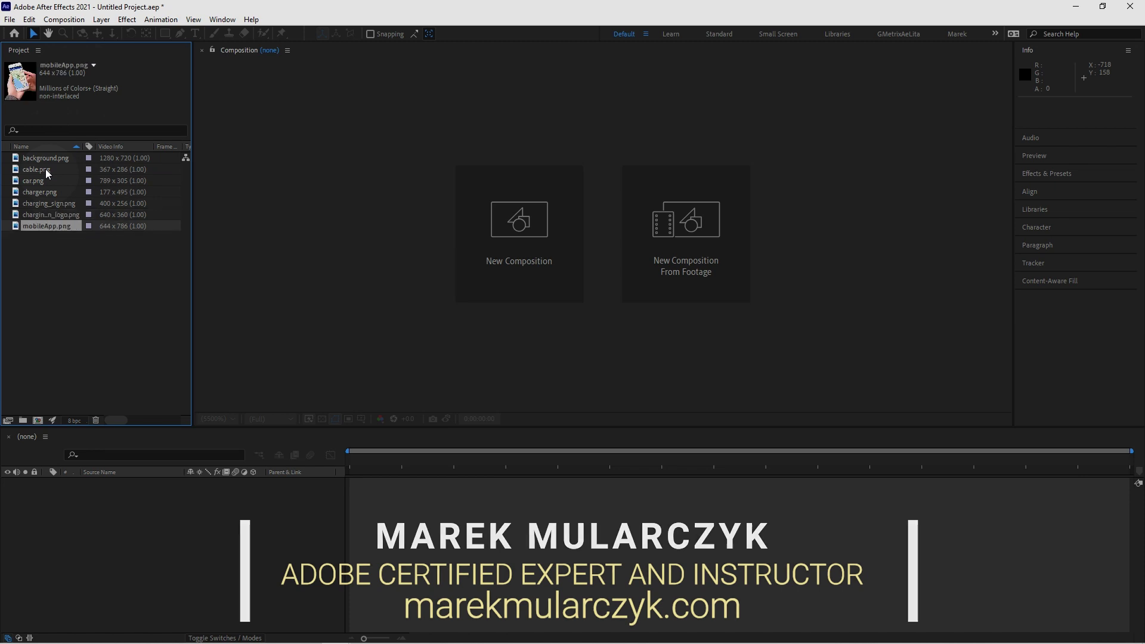
key("Up")
key("Up")
key("Up")
key("Up")
key("Up")
key("Up")
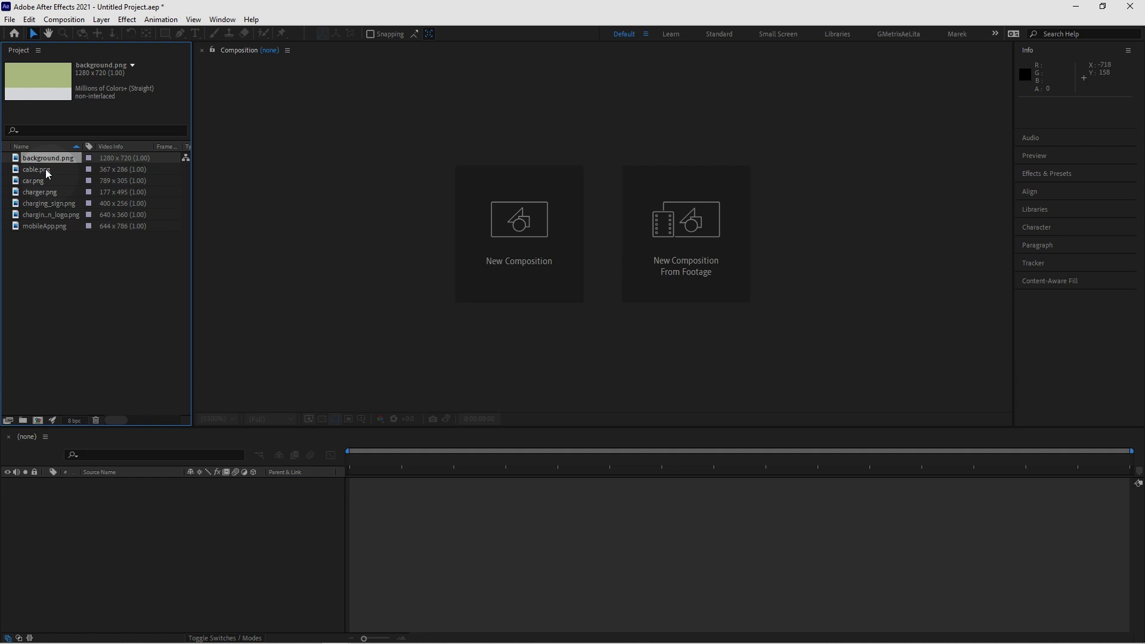
- Start saving the project and choose the Desktop folder "01 - EV awareness" as its location
left_click(9, 19)
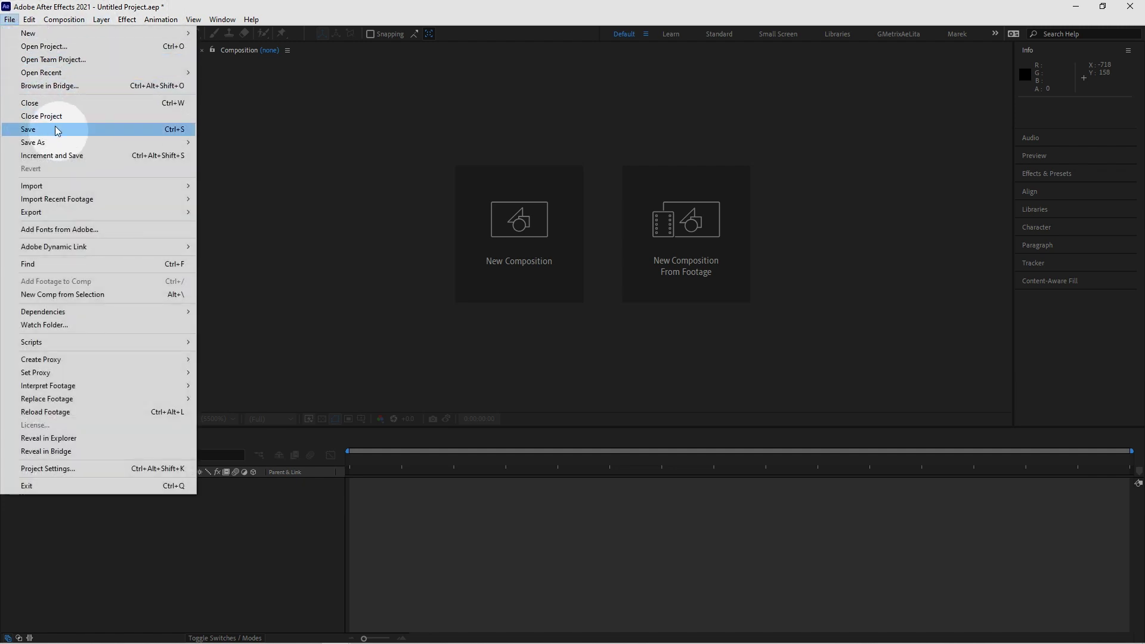
left_click(57, 130)
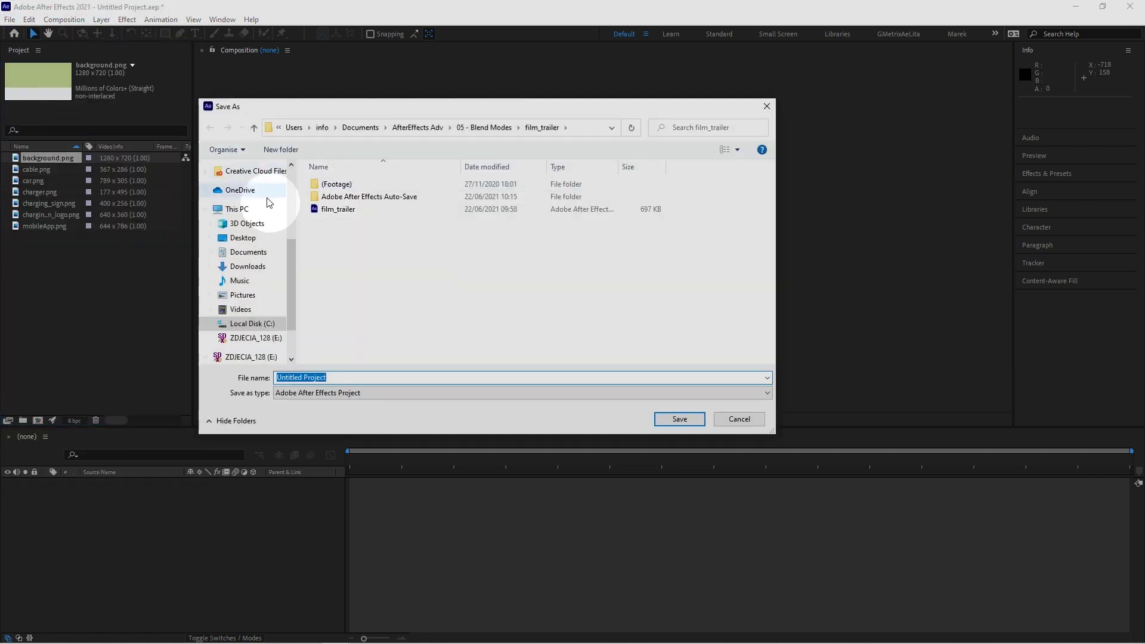
scroll(253, 196, "up", 3)
left_click(238, 190)
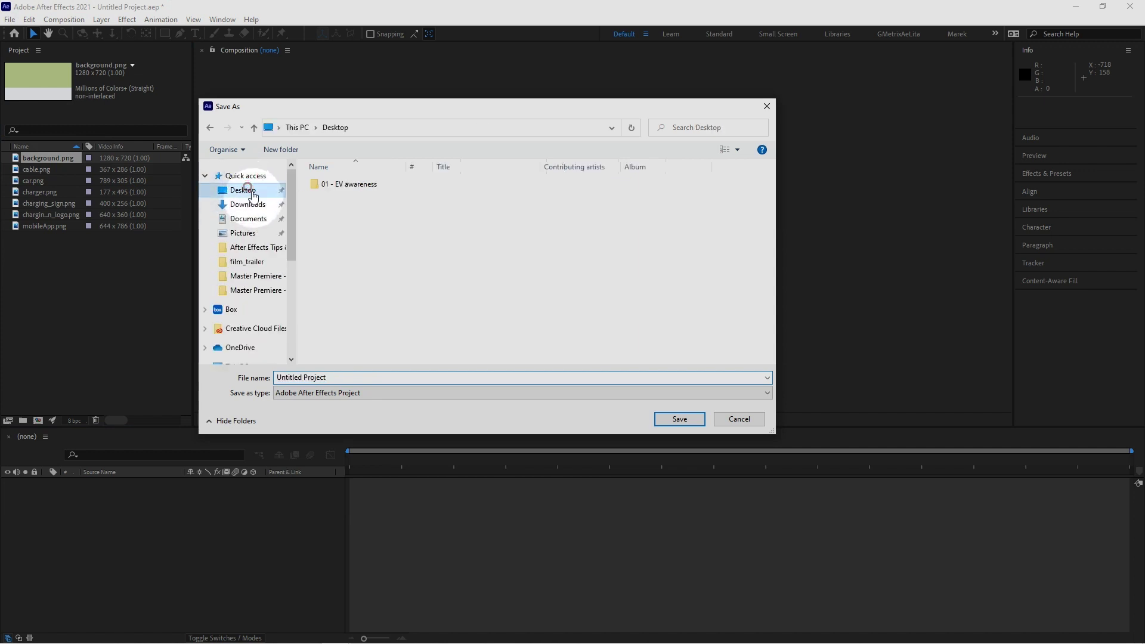
left_click(359, 187)
double_click(358, 186)
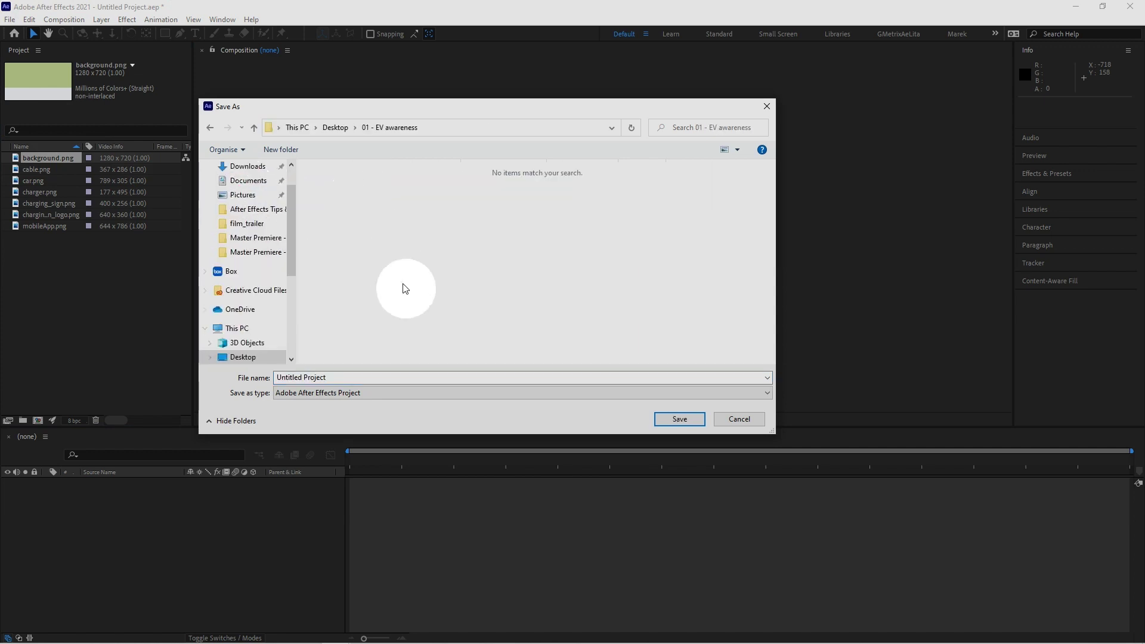
- Name the project file "my first project" and save it
left_click(379, 377)
double_click(376, 377)
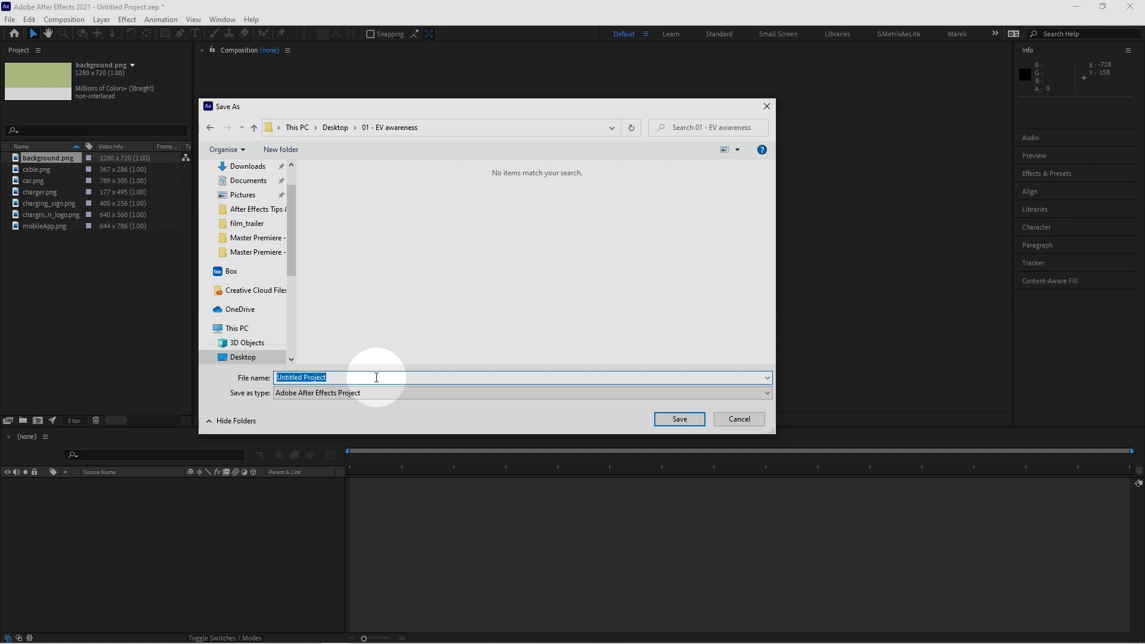
type("first ")
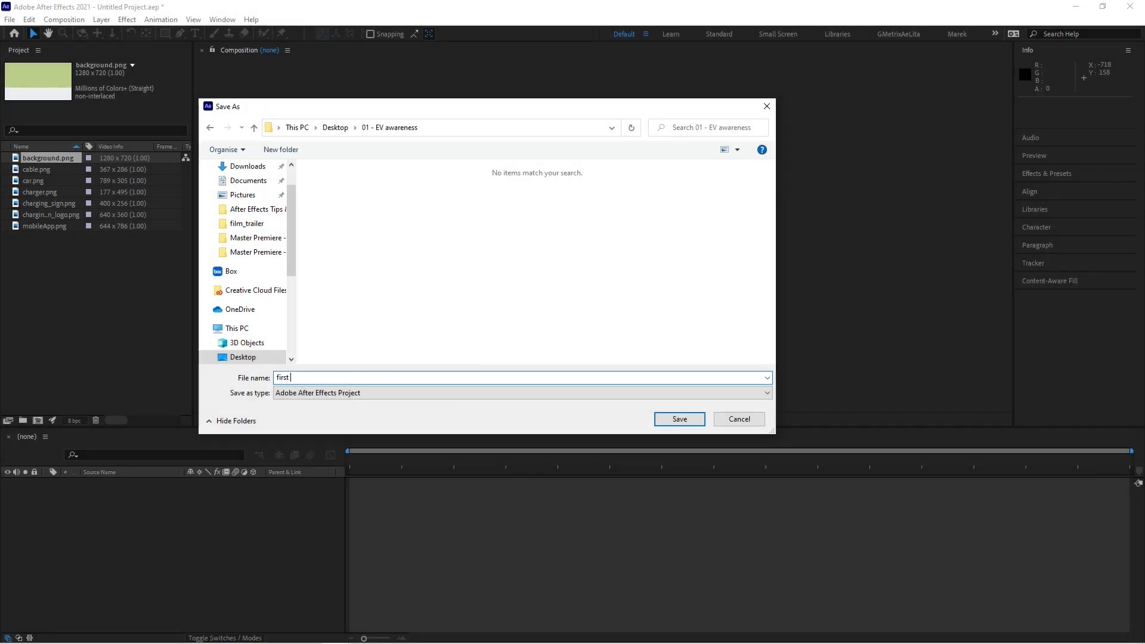
type("project")
key("Home")
type("m")
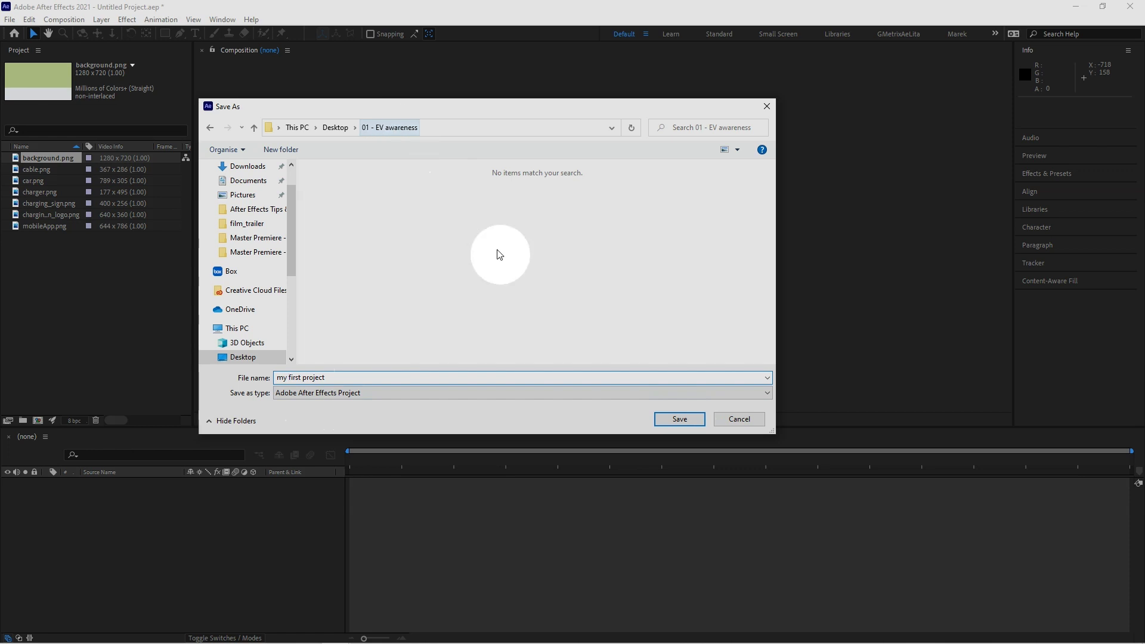
left_click(679, 420)
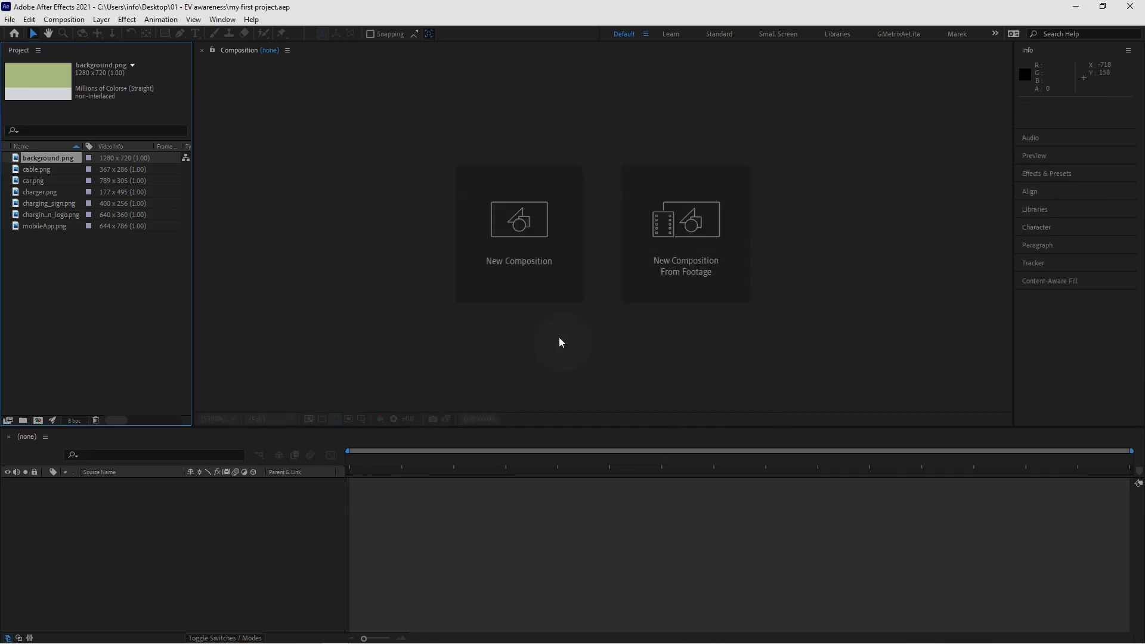
- Switch to File Explorer to check for the saved project file beside the images, and return to After Effects
key("alt+Tab")
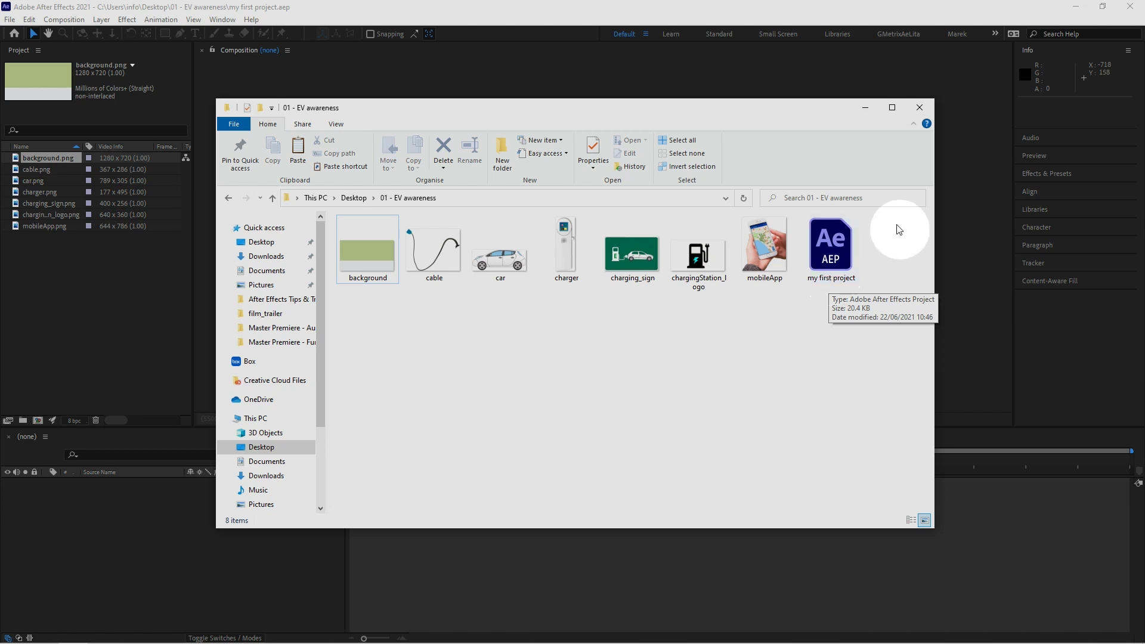
left_click(865, 108)
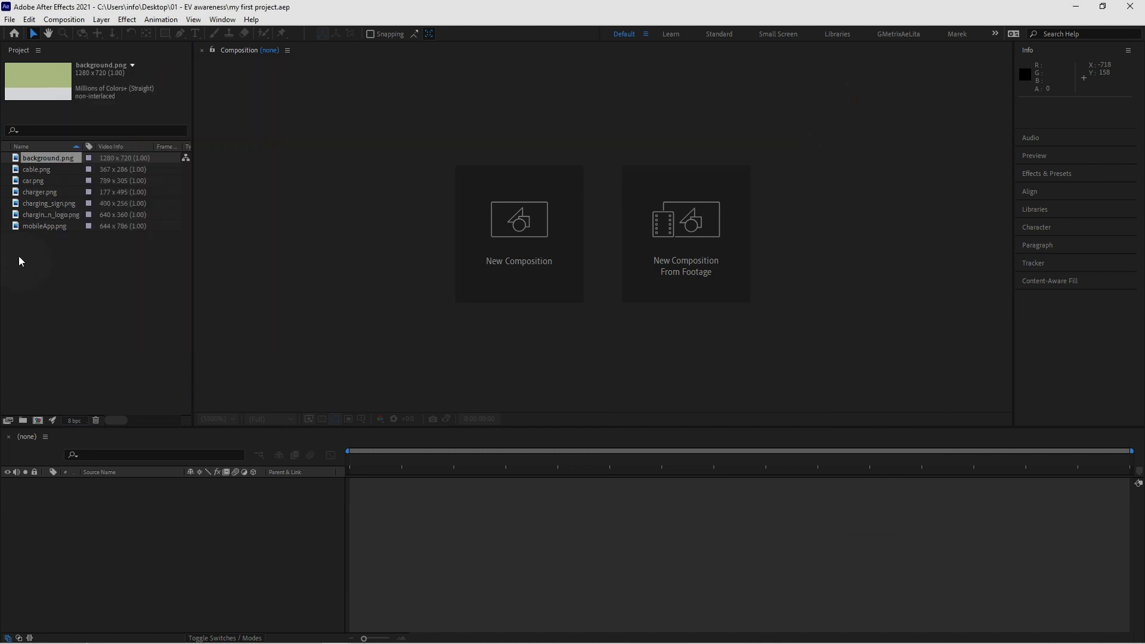
- Create a new folder in the project named "my first animation"
left_click(19, 256)
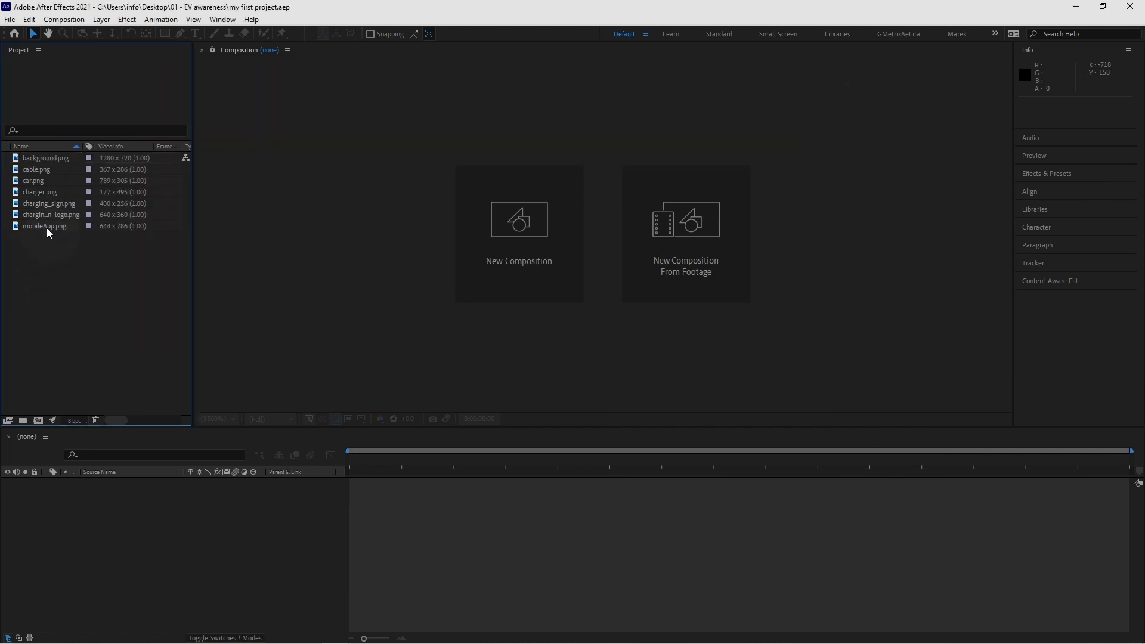
left_click(48, 158)
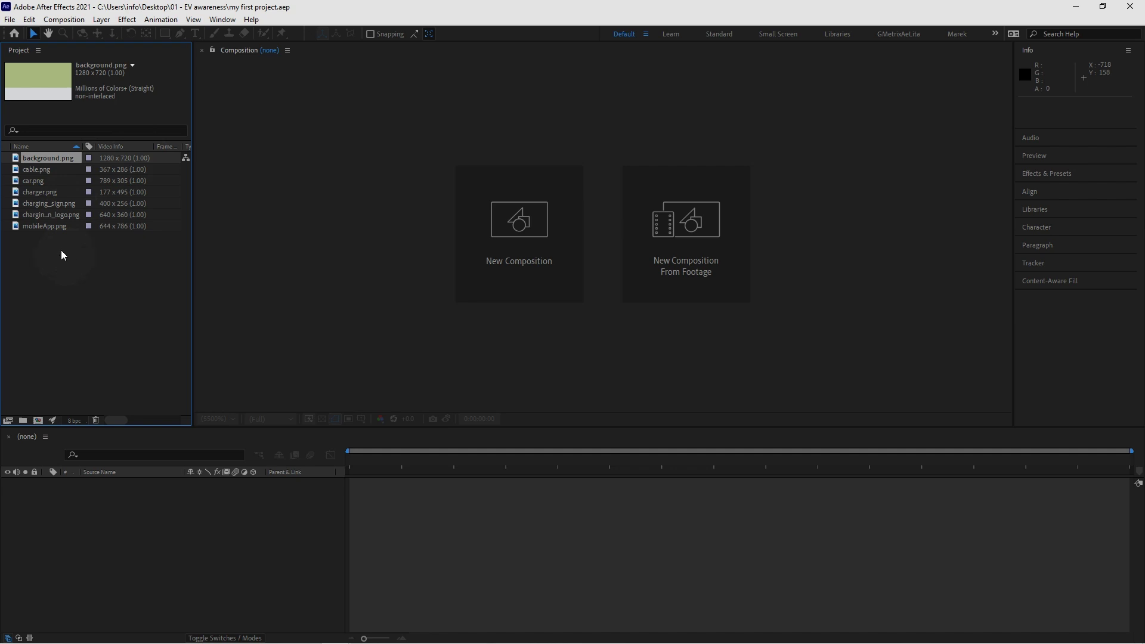
left_click(23, 421)
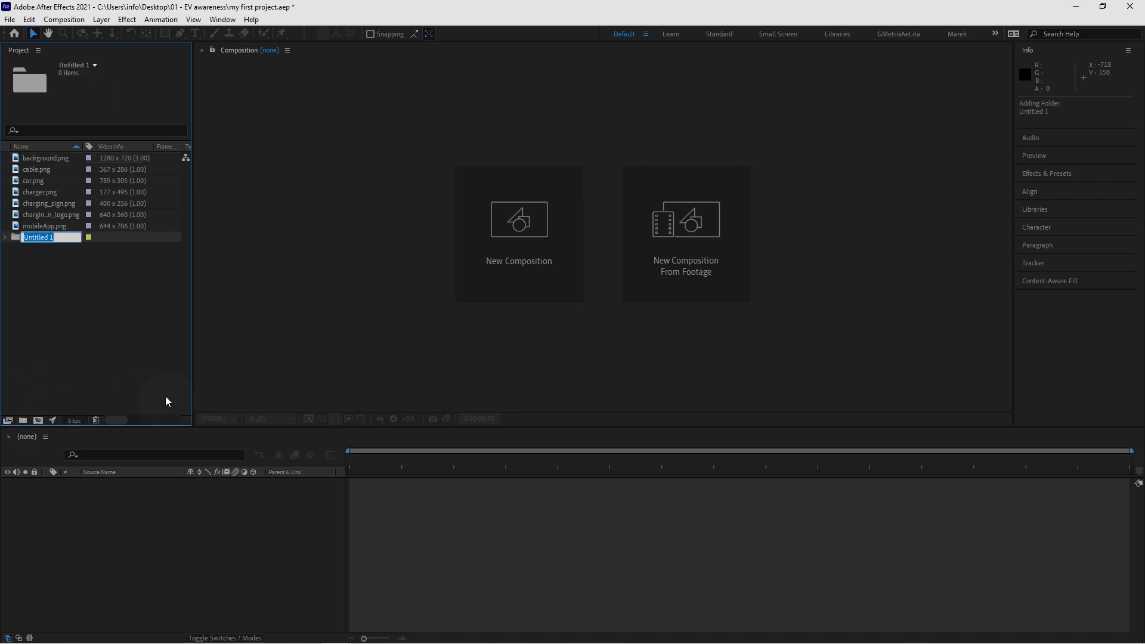
type("my fo")
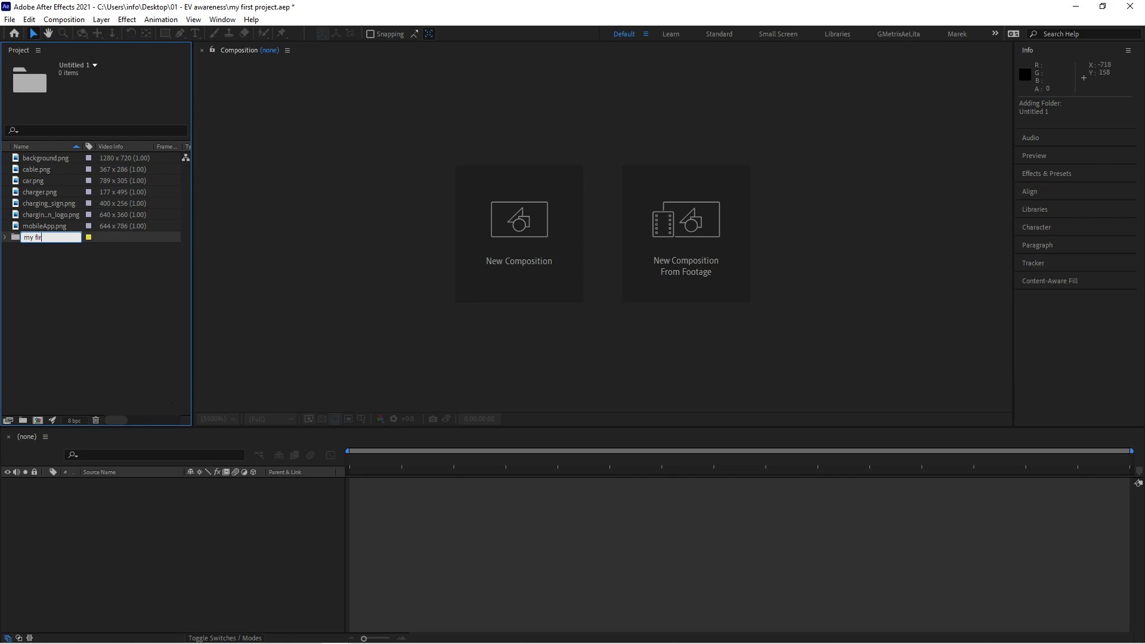
type("rst animation")
key("Return")
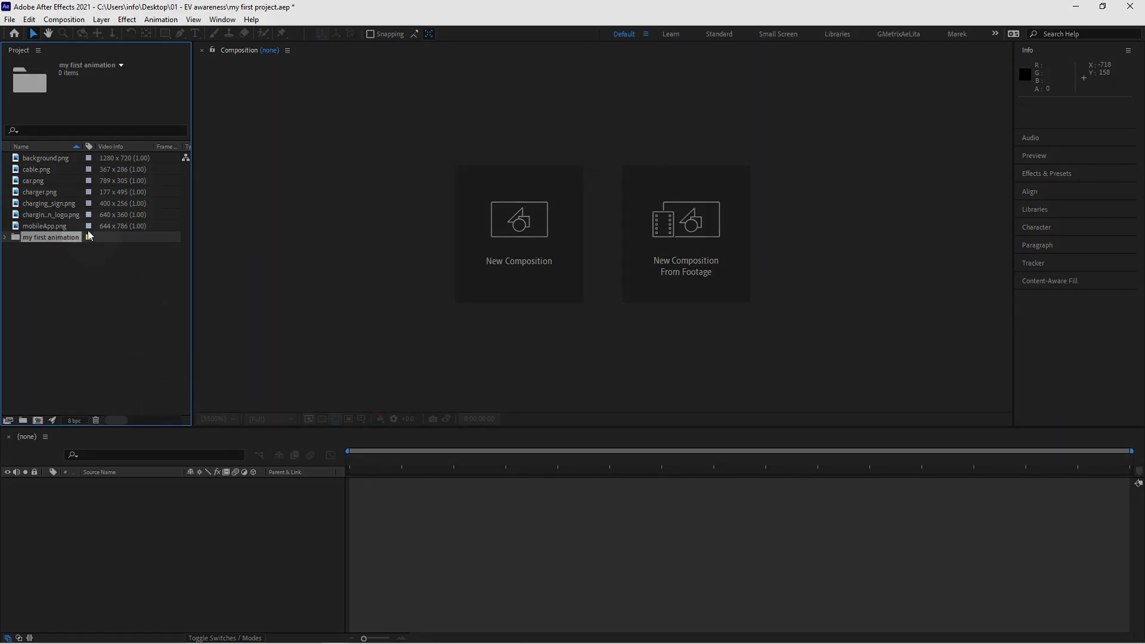
- Move all seven images, from background.png through mobileApp.png, into the "my first animation" folder and leave the folder expanded
left_click(33, 159)
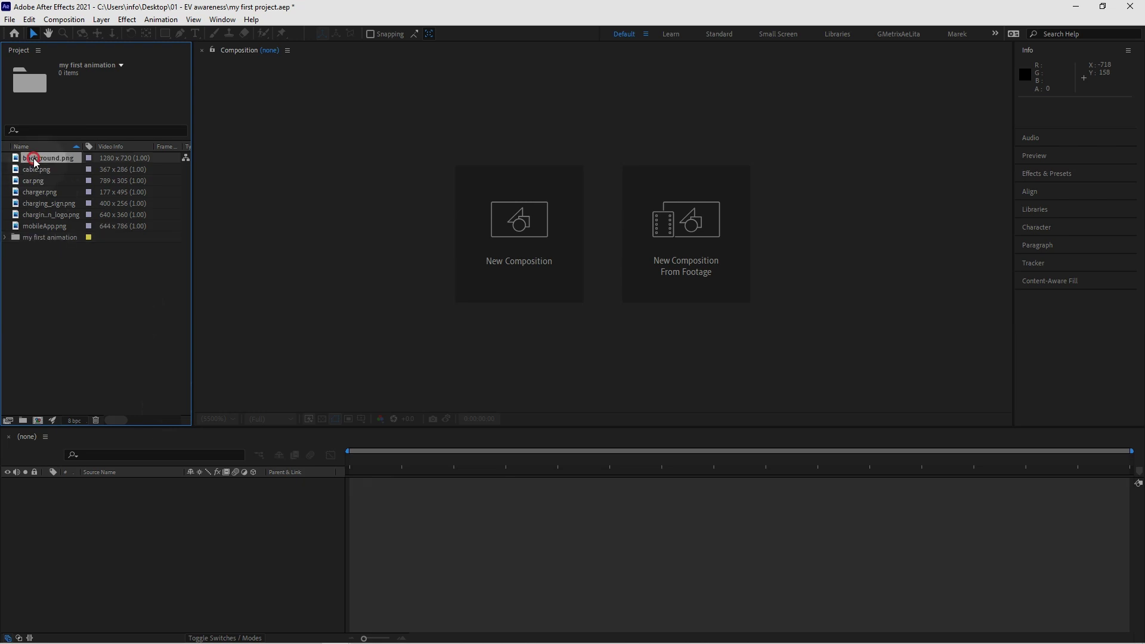
left_click(43, 225, "shift")
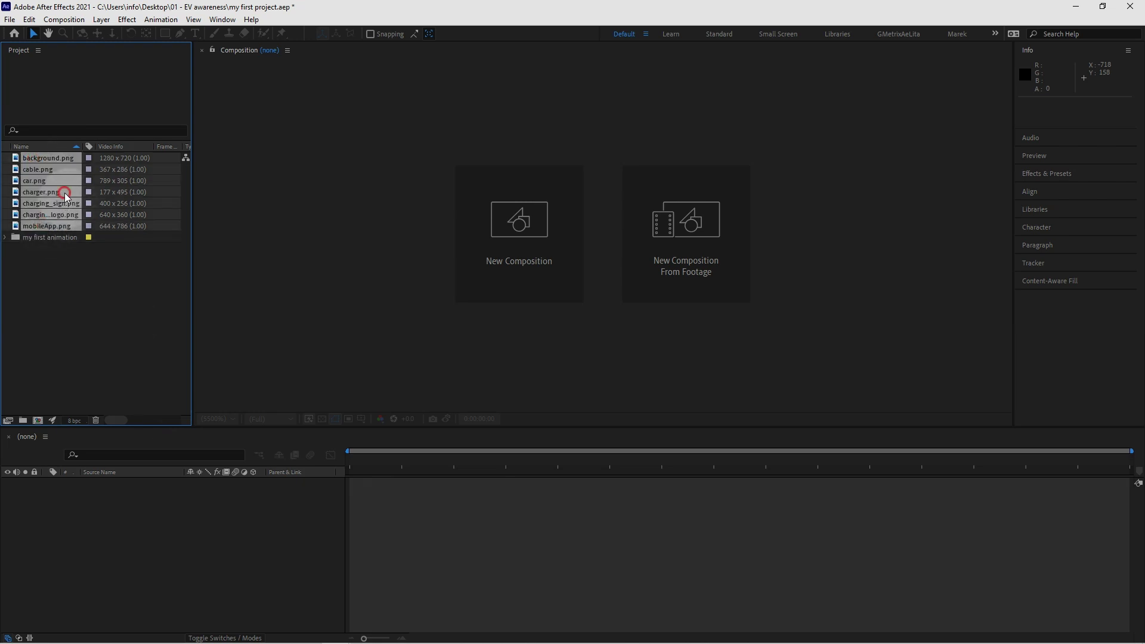
left_click_drag(64, 192, 41, 235)
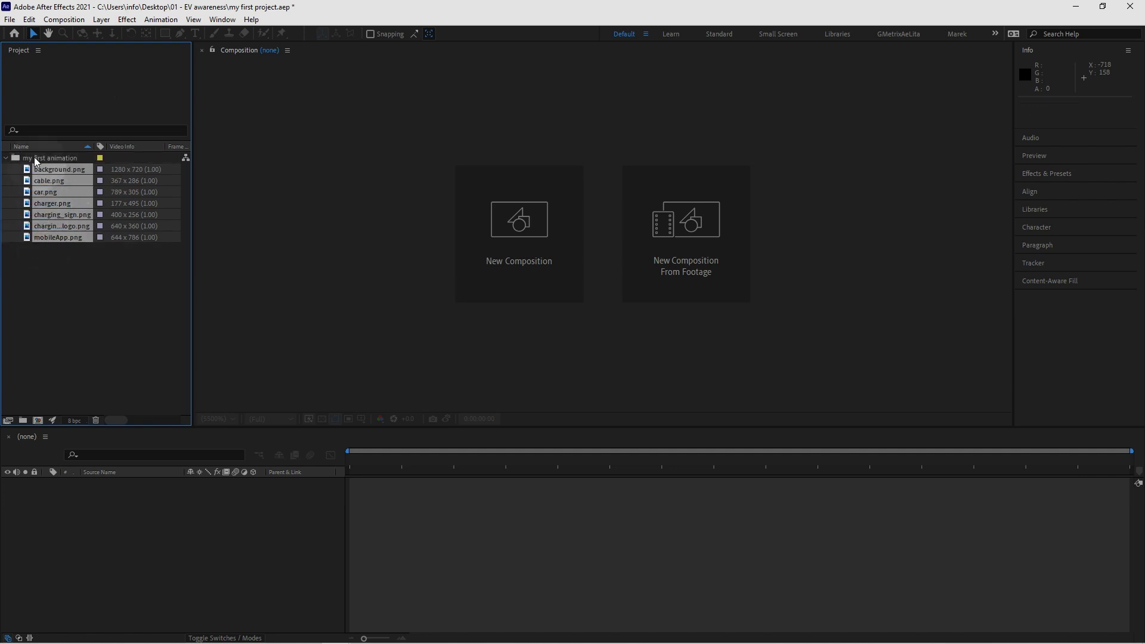
left_click(6, 158)
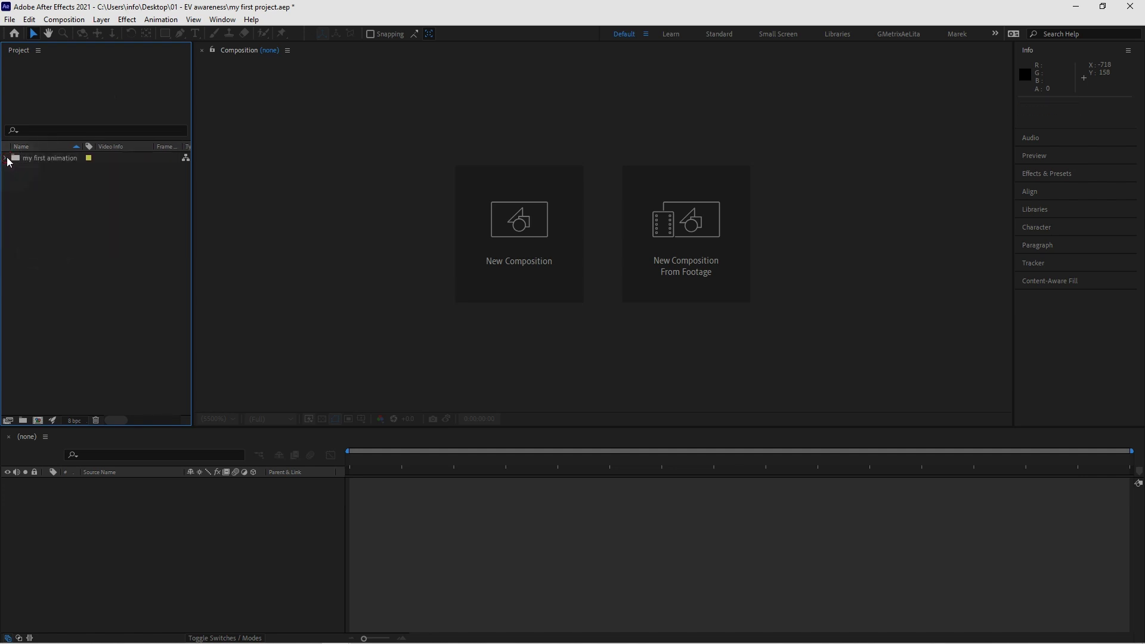
left_click(6, 158)
left_click(7, 158)
left_click(7, 158)
- Examine the thumbnail and details of each image inside the "my first animation" folder, going through to mobileApp.png and back to background.png
left_click(53, 158)
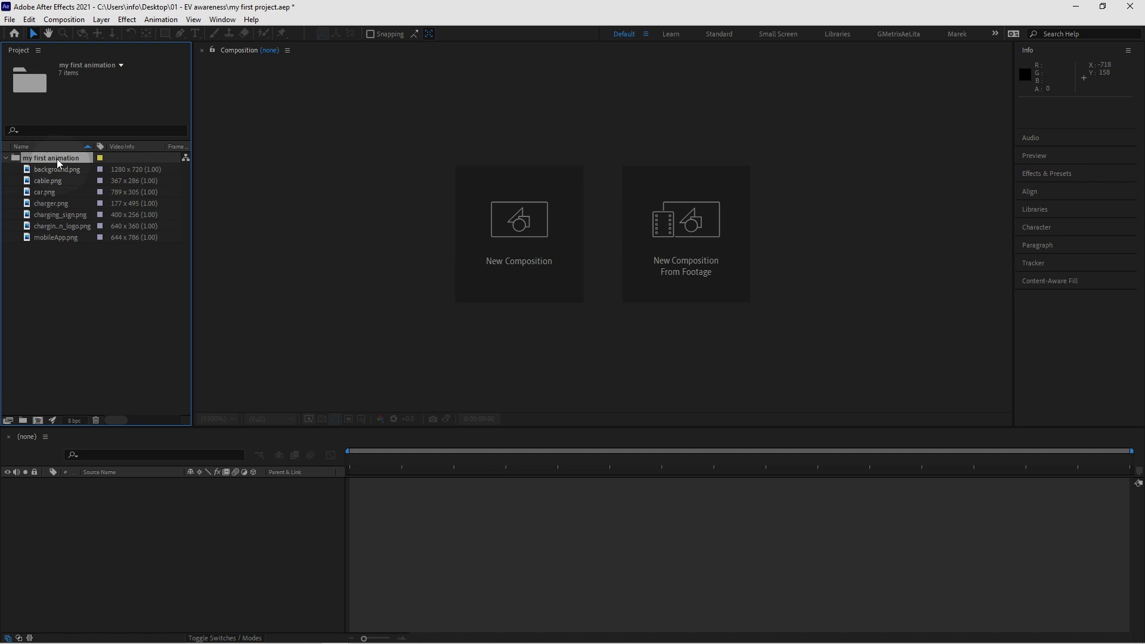
key("Down")
key("Down")
key("Down")
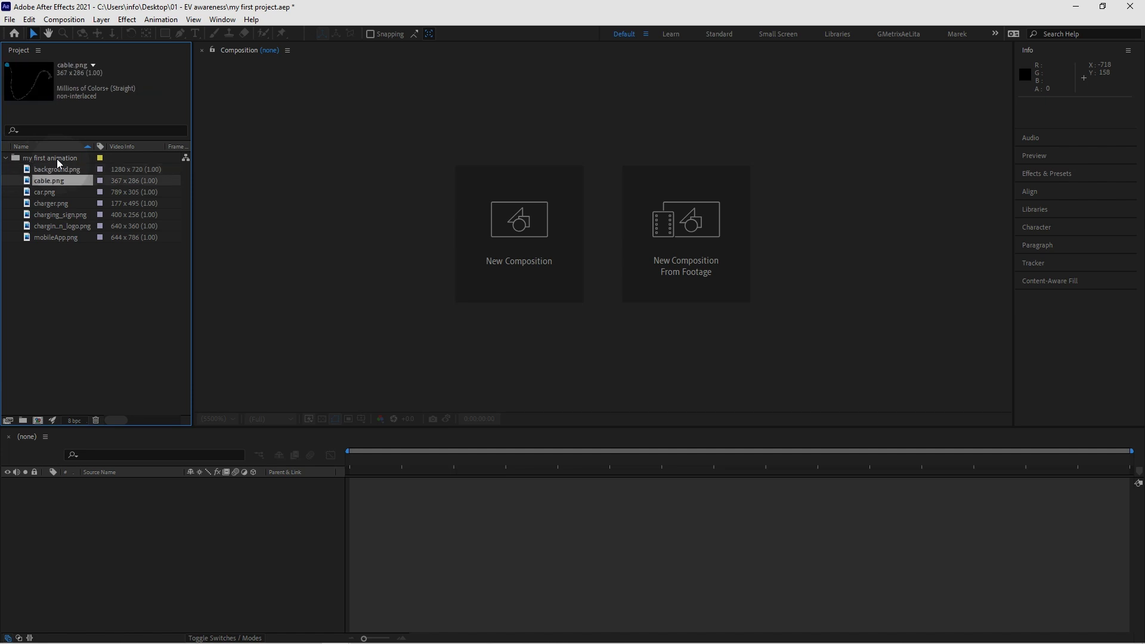
key("Down")
key("Down")
key("Down")
key("Down")
key("Up")
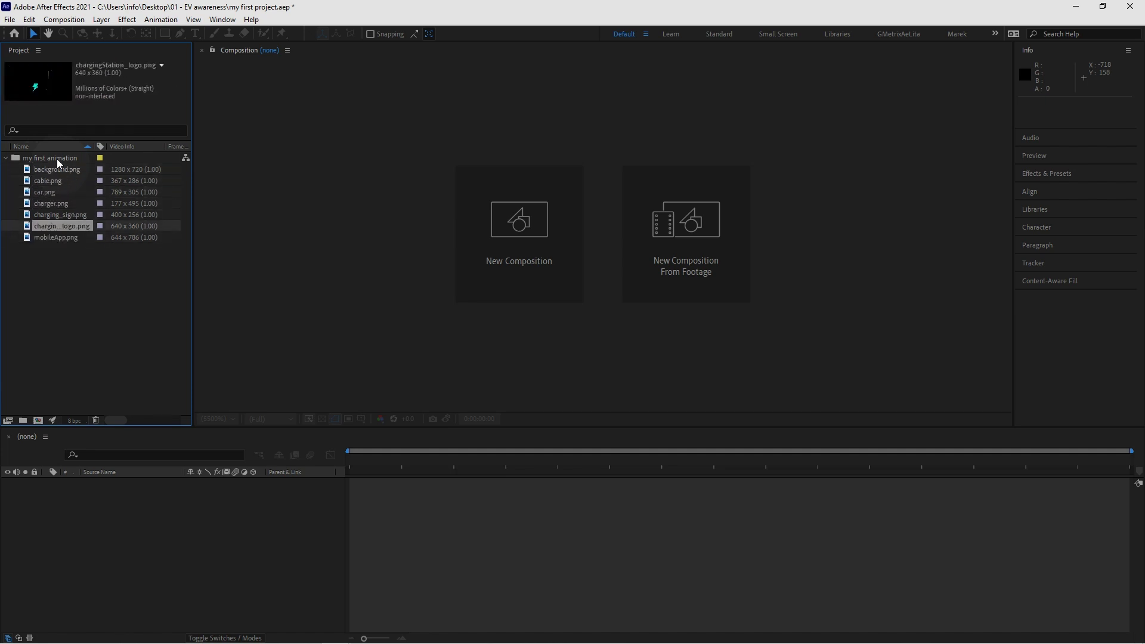
key("Up")
key("Up")
key("Up")
key("Up")
key("Up")
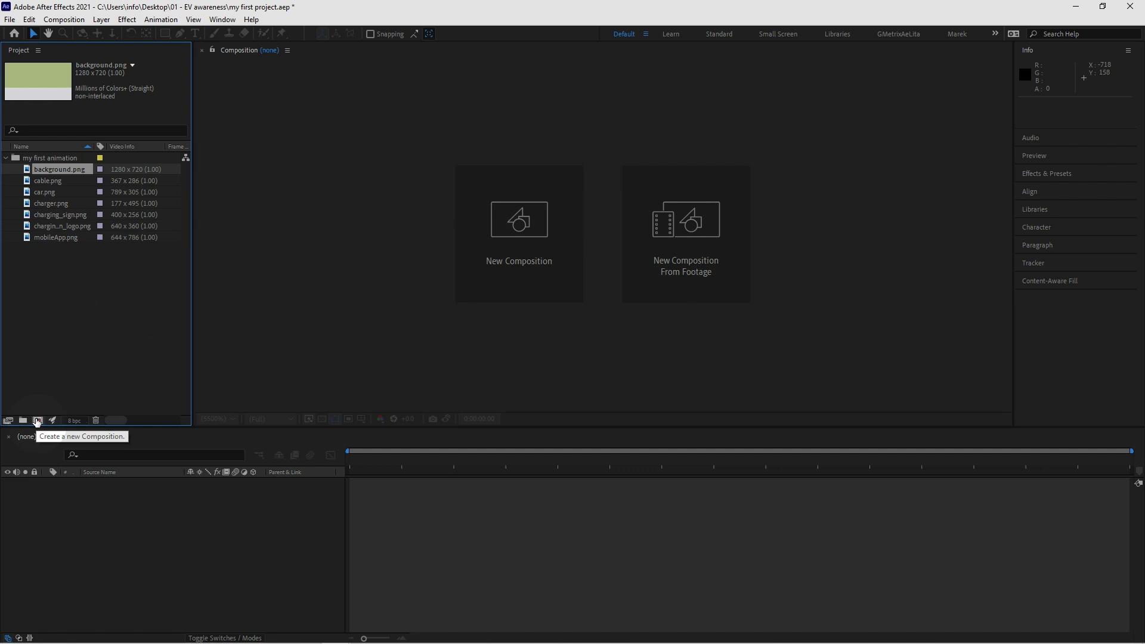
- Start a new composition and name it "EV awareness"
left_click(37, 421)
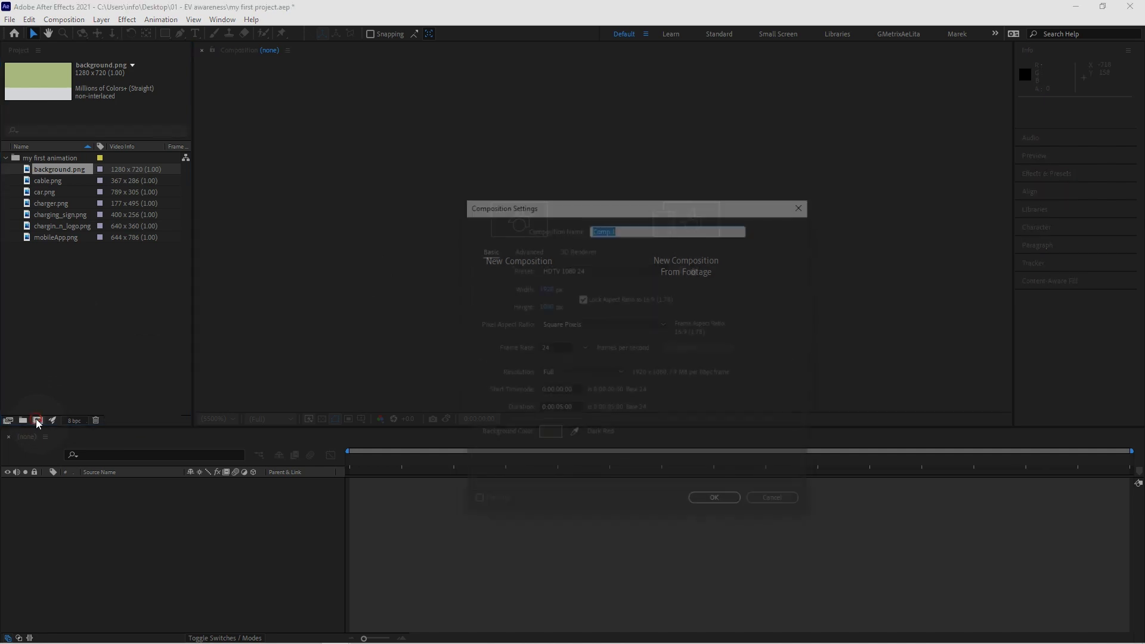
left_click(610, 204)
left_click_drag(609, 204, 565, 152)
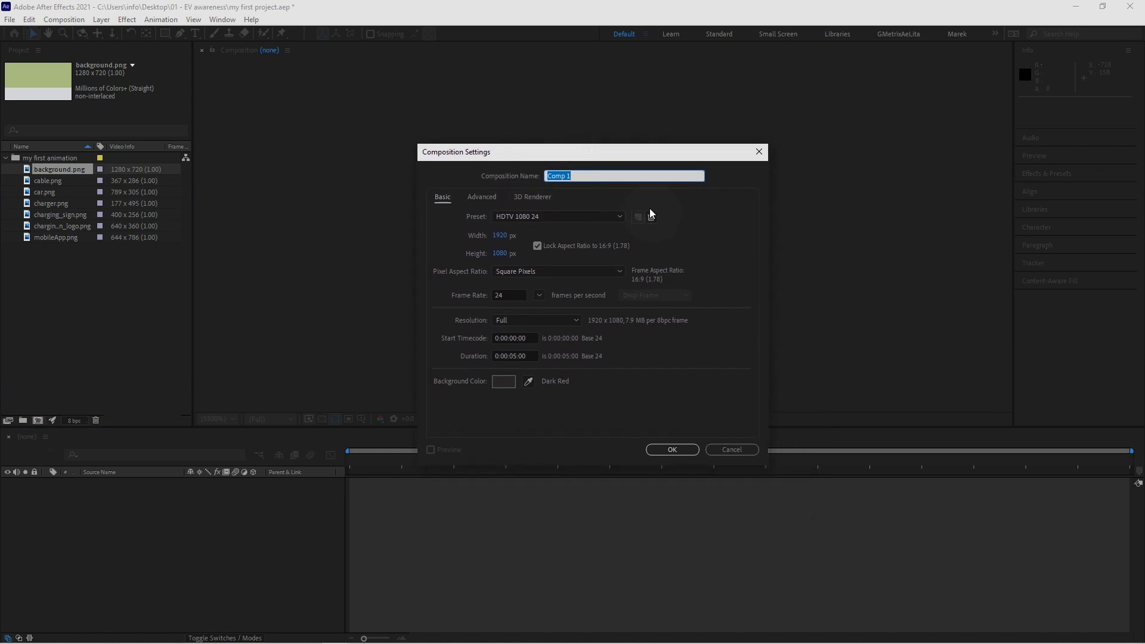
type("EV")
type("a")
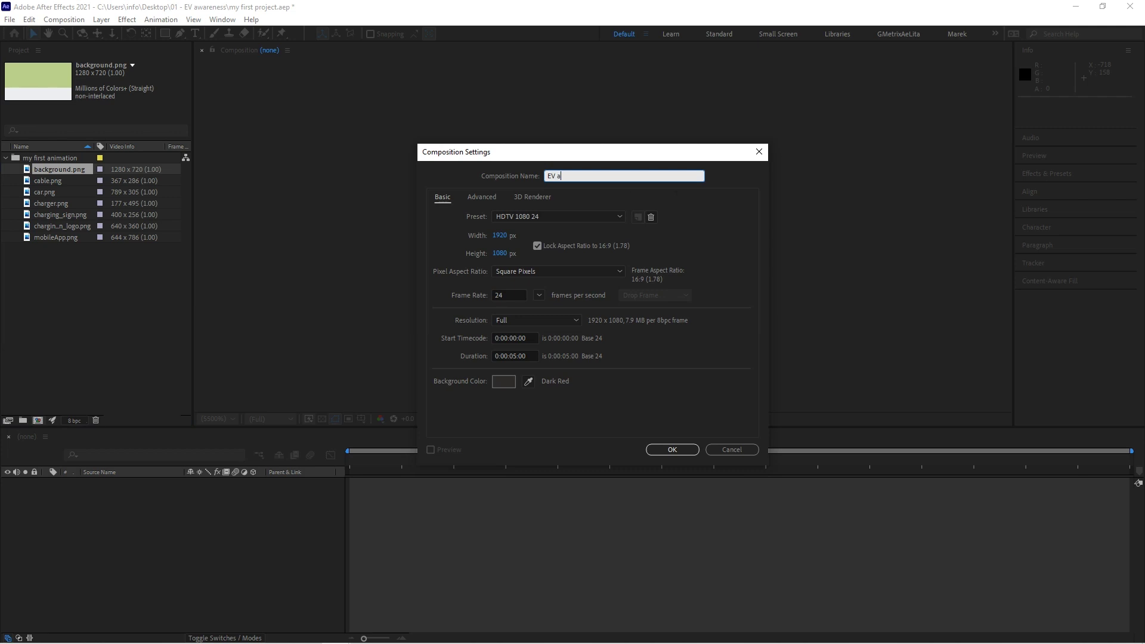
type("wareness")
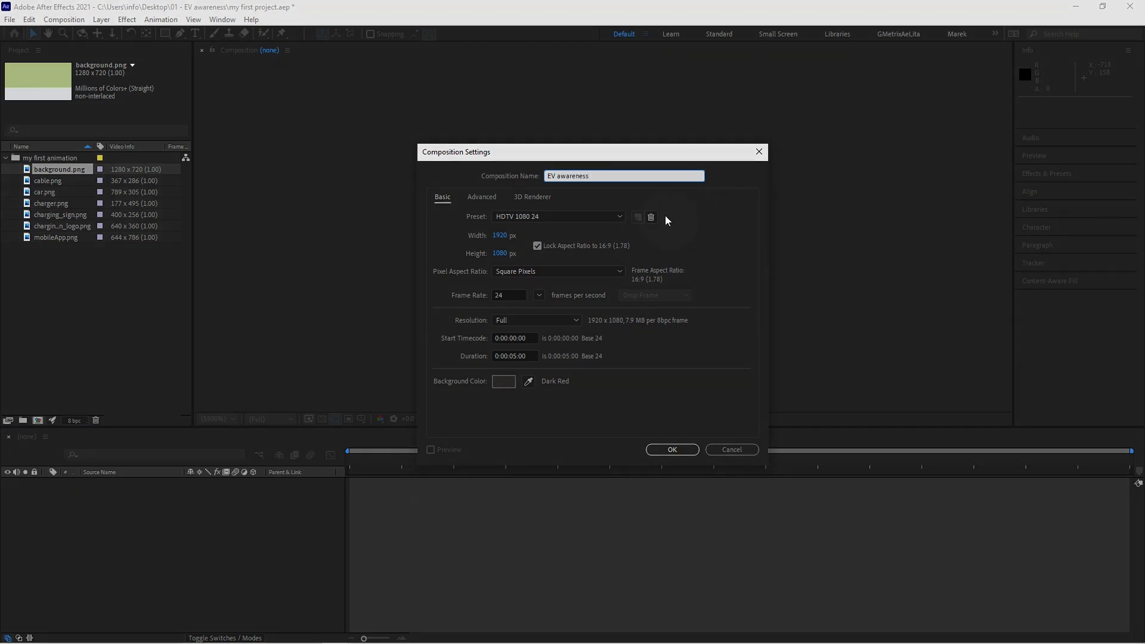
- Review the available composition presets and pick HDTV 1080 24
left_click(618, 217)
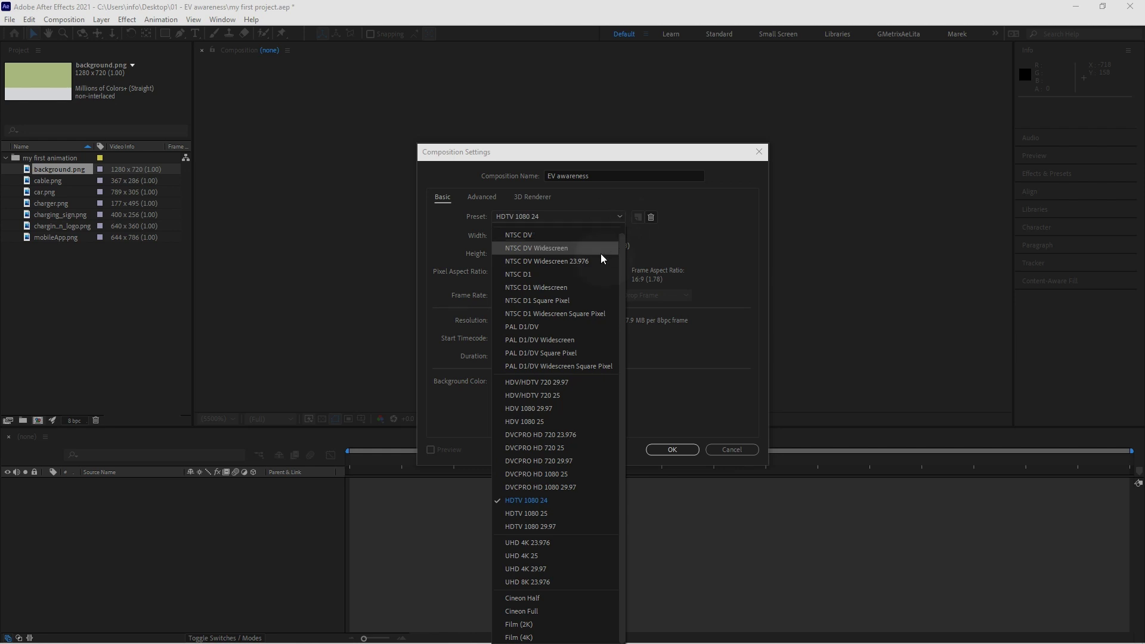
left_click(512, 499)
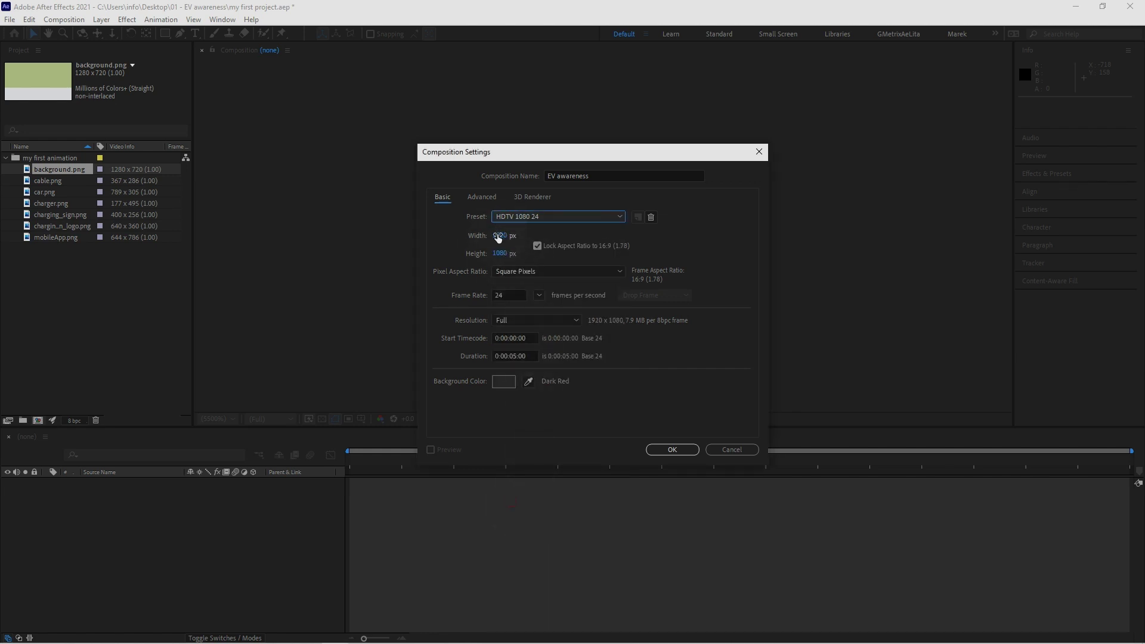
left_click(603, 216)
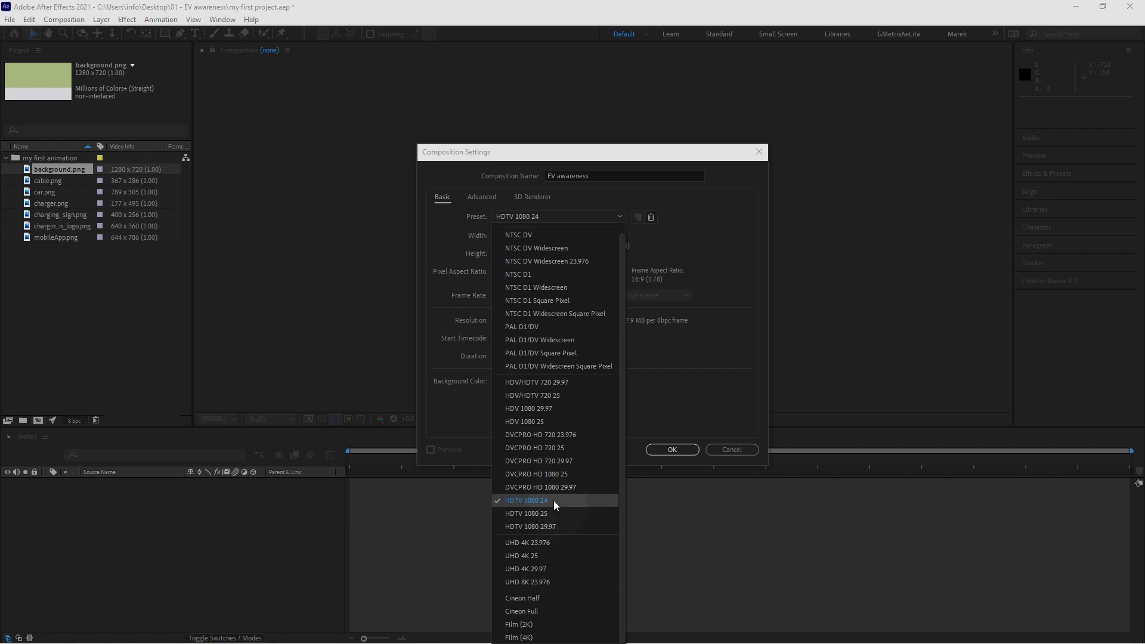
left_click(553, 500)
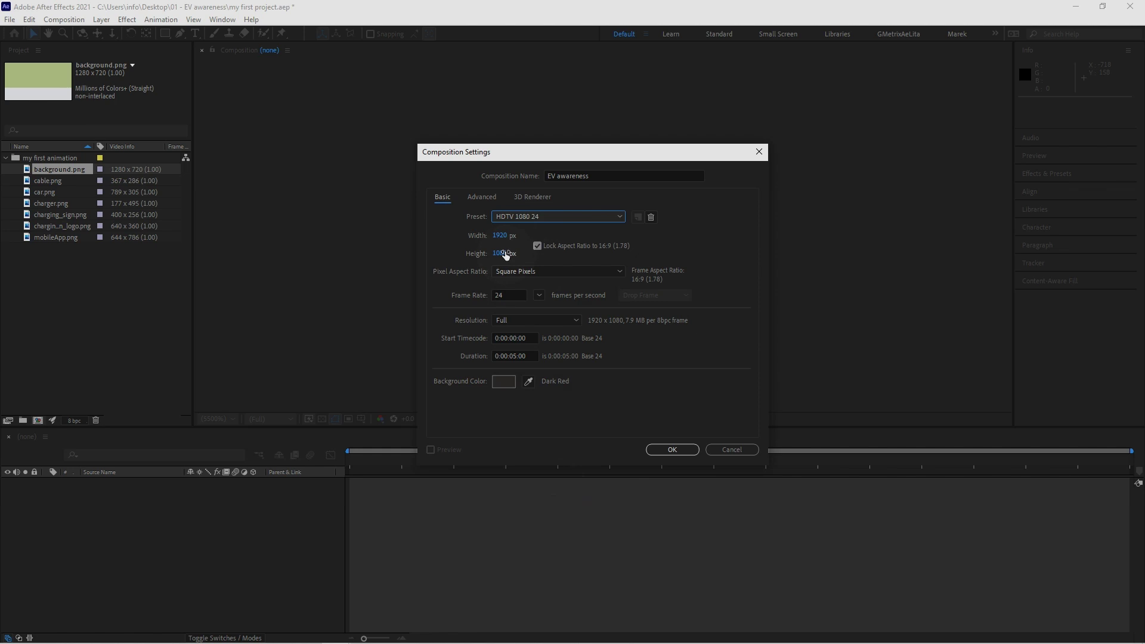
- Apply the HDV/HDTV 720 29.97 preset to the composition and set its frame rate to 24 frames per second
left_click(581, 216)
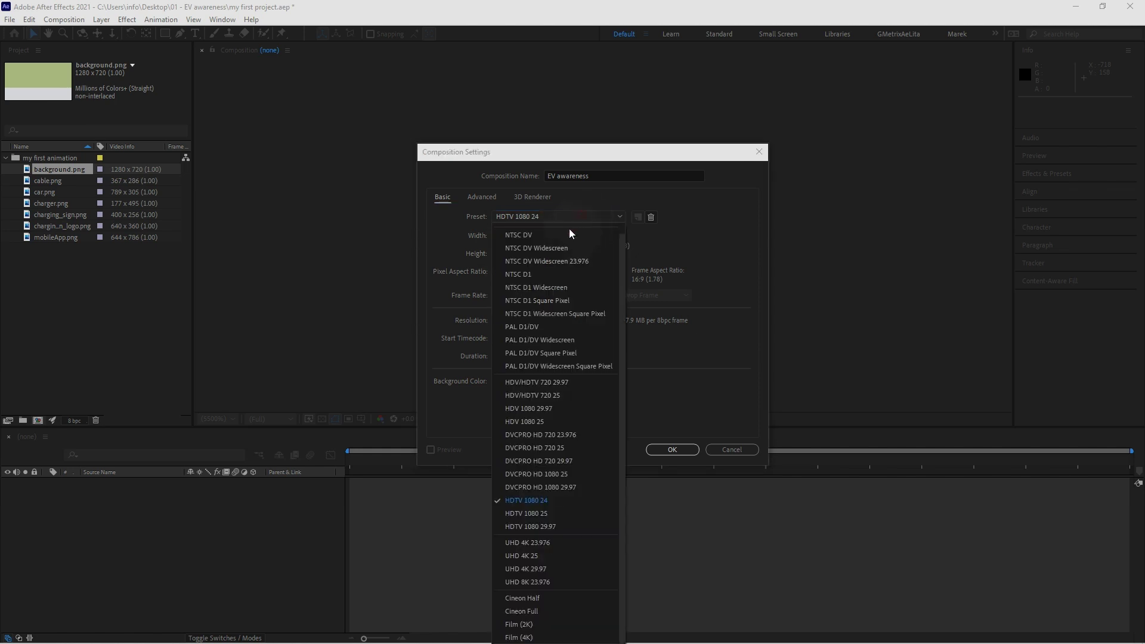
left_click(549, 382)
left_click(537, 295)
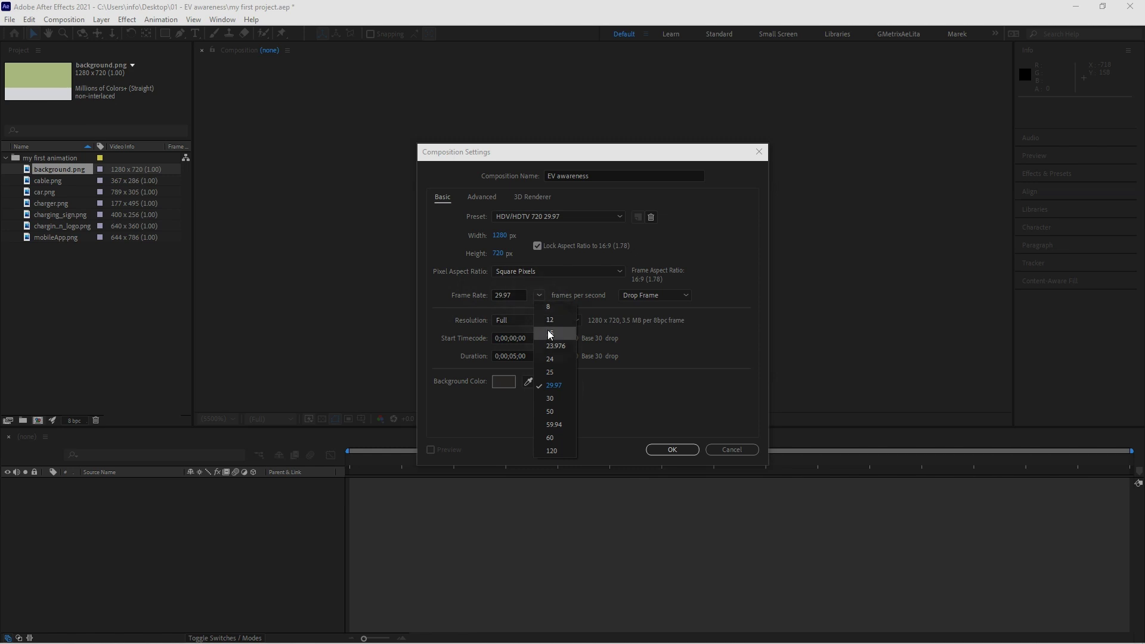
left_click(556, 359)
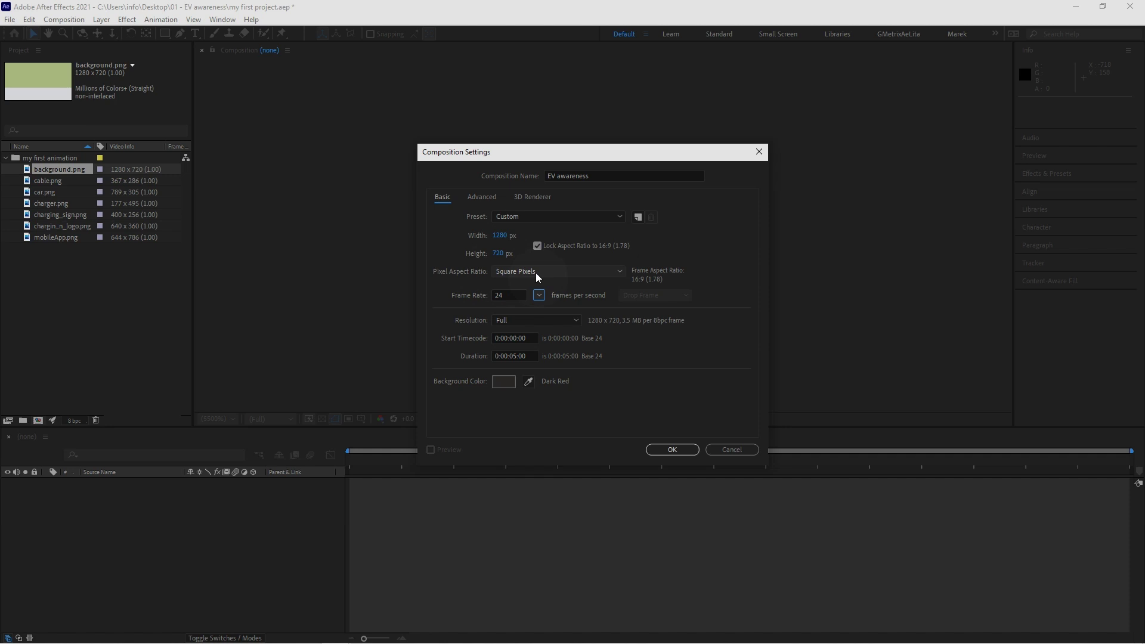
- Review the resolution, duration and background color options without changing them, and create the composition
left_click(571, 321)
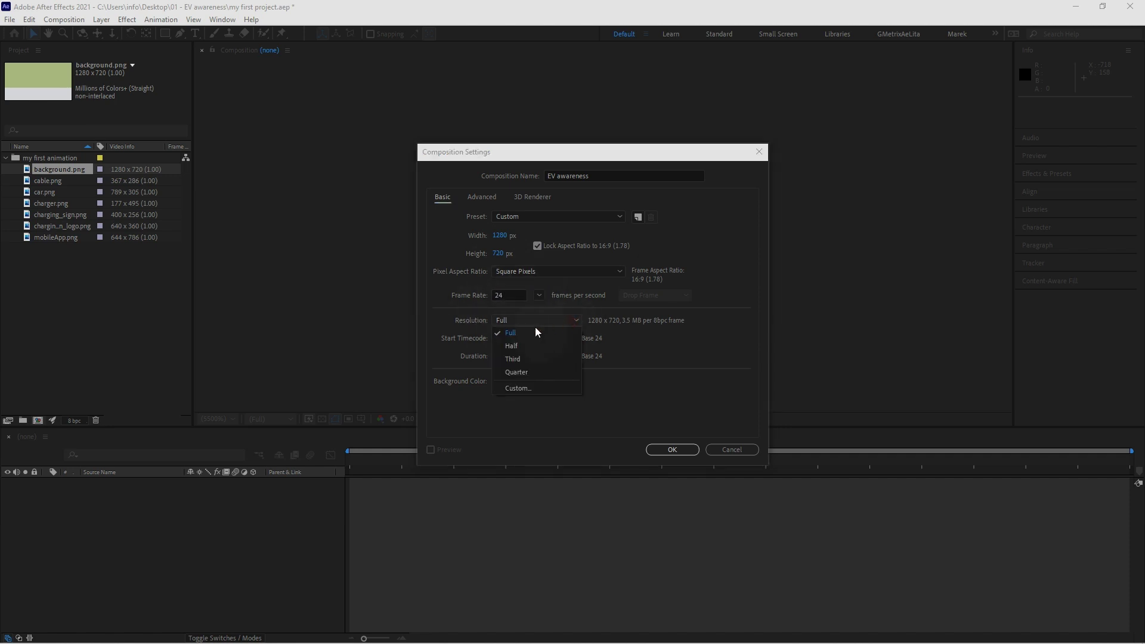
left_click(606, 309)
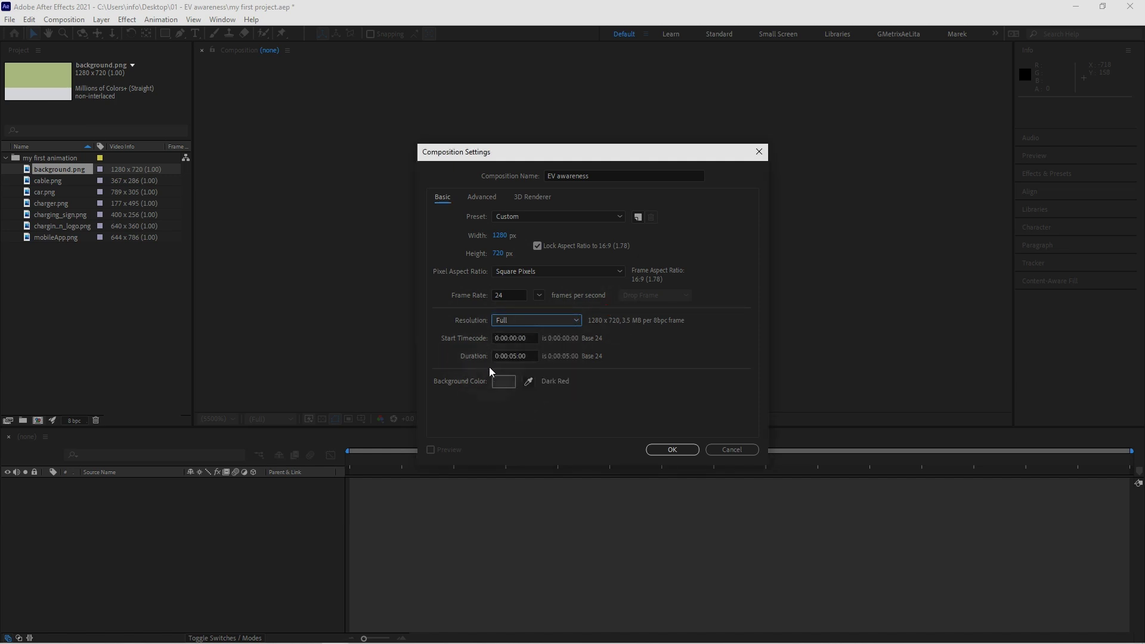
left_click(529, 356)
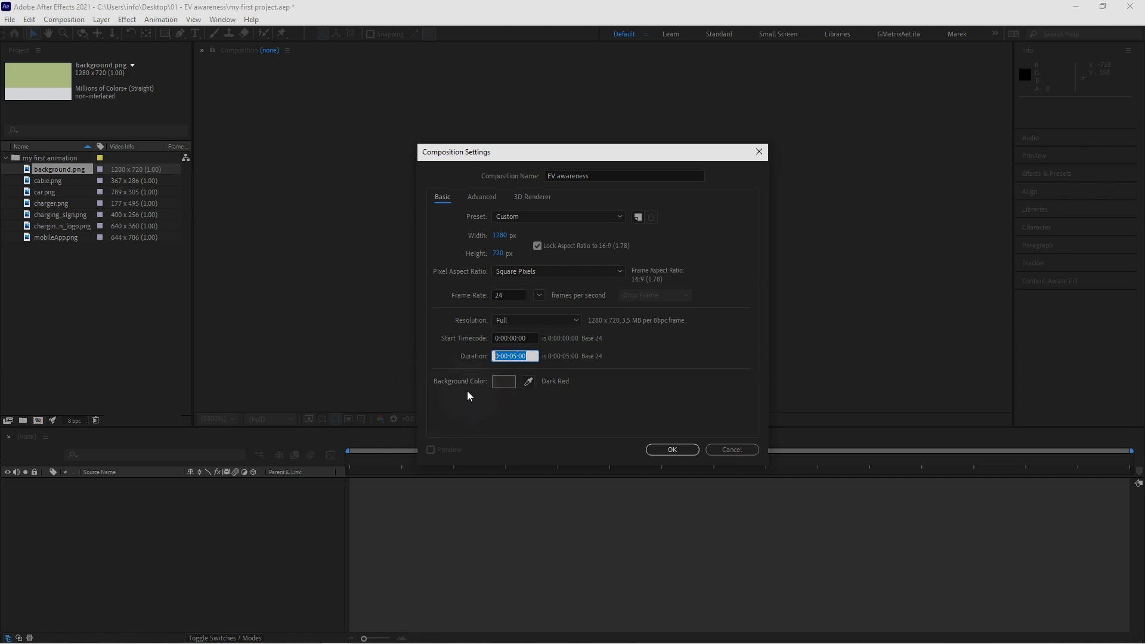
left_click(502, 382)
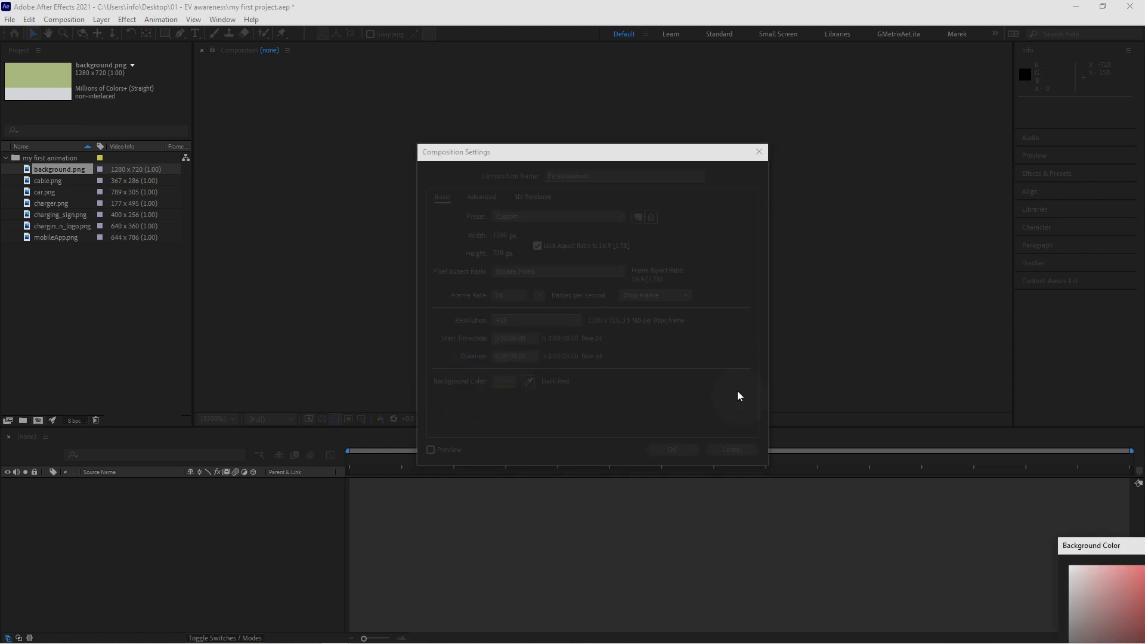
left_click_drag(1104, 544, 560, 193)
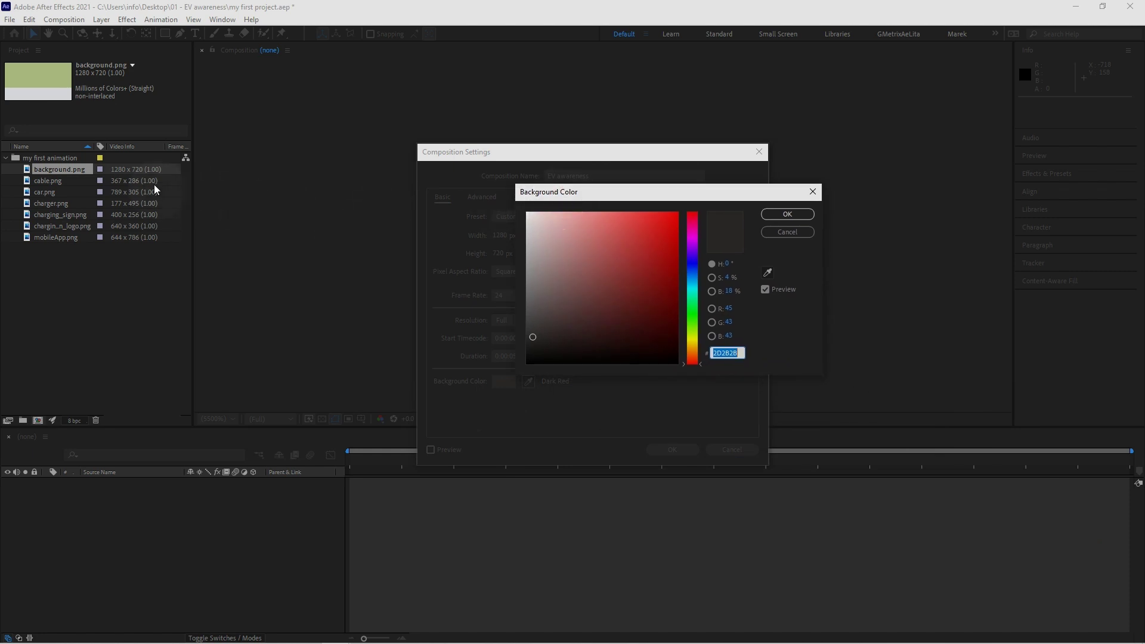
left_click(782, 234)
left_click(670, 455)
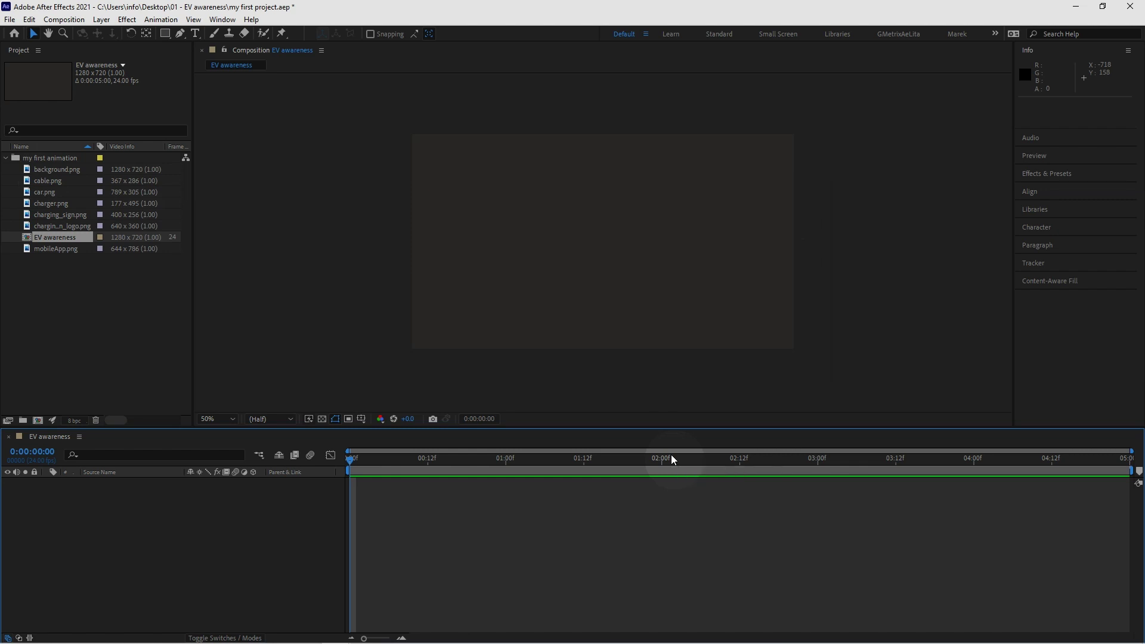
- Reopen the settings of the EV awareness composition to review them, and close them without changes
left_click(68, 20)
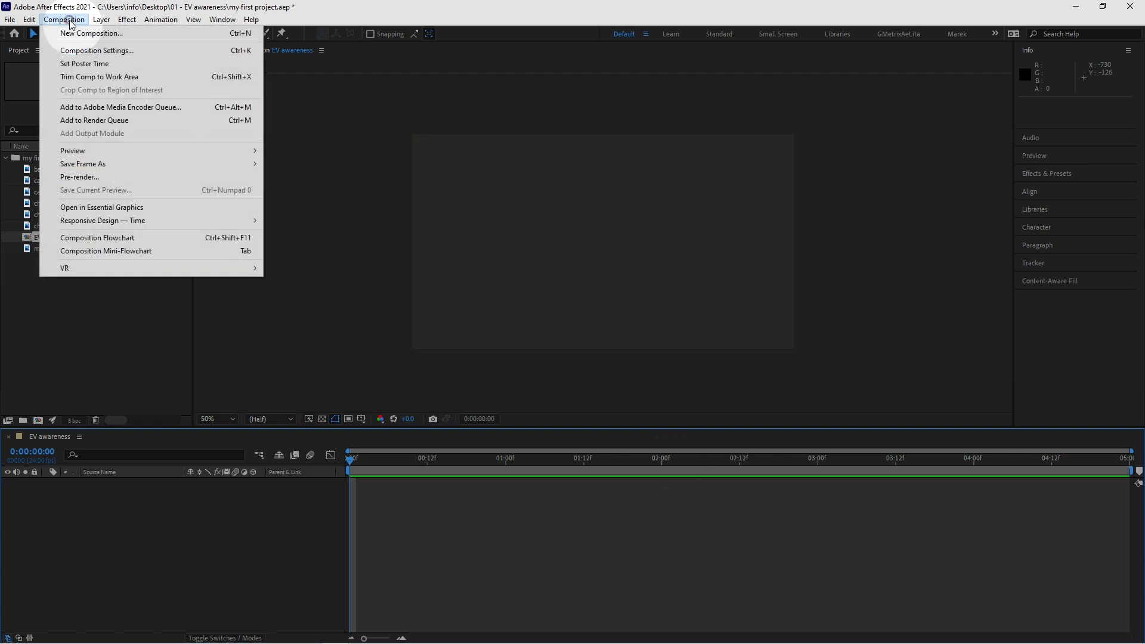
left_click(141, 57)
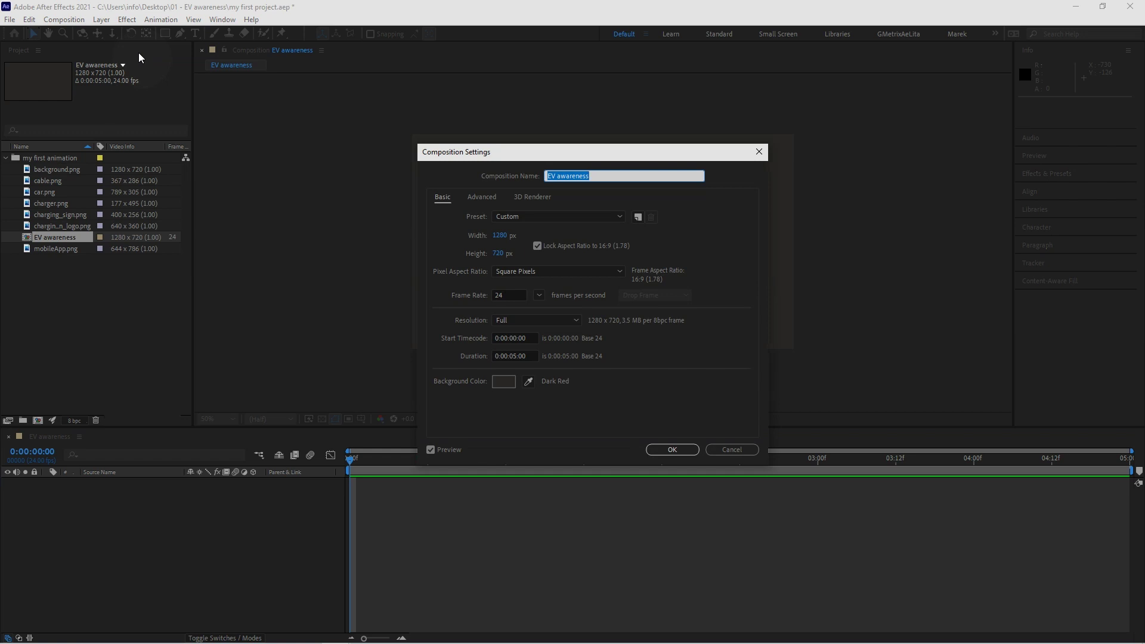
left_click(724, 451)
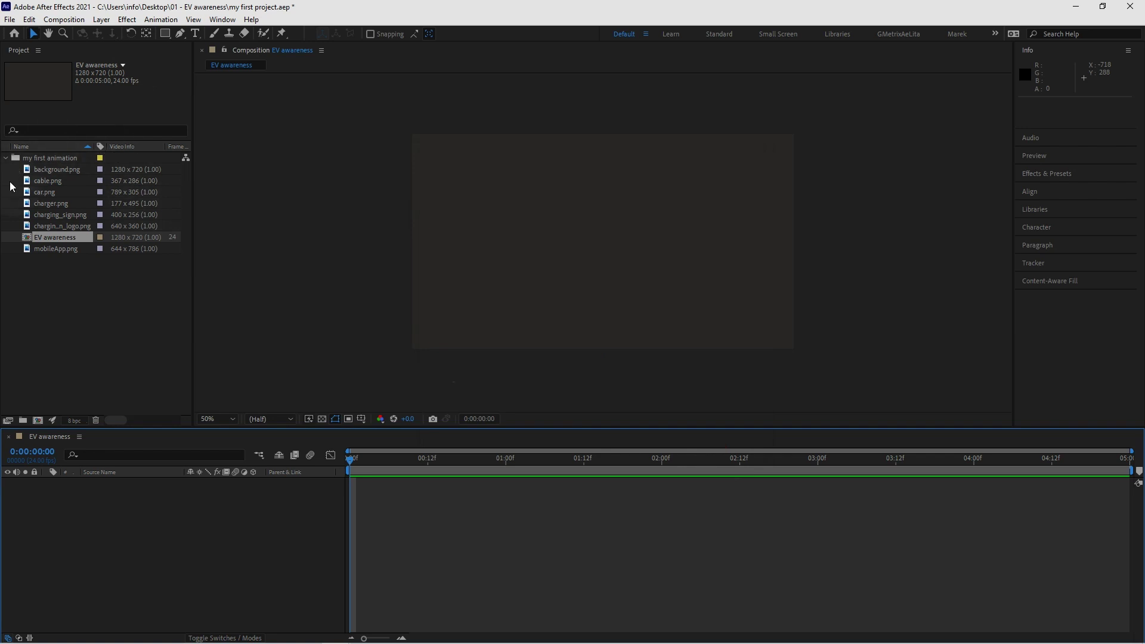
- Open background.png from the project folder in the footage viewer
left_click(56, 237)
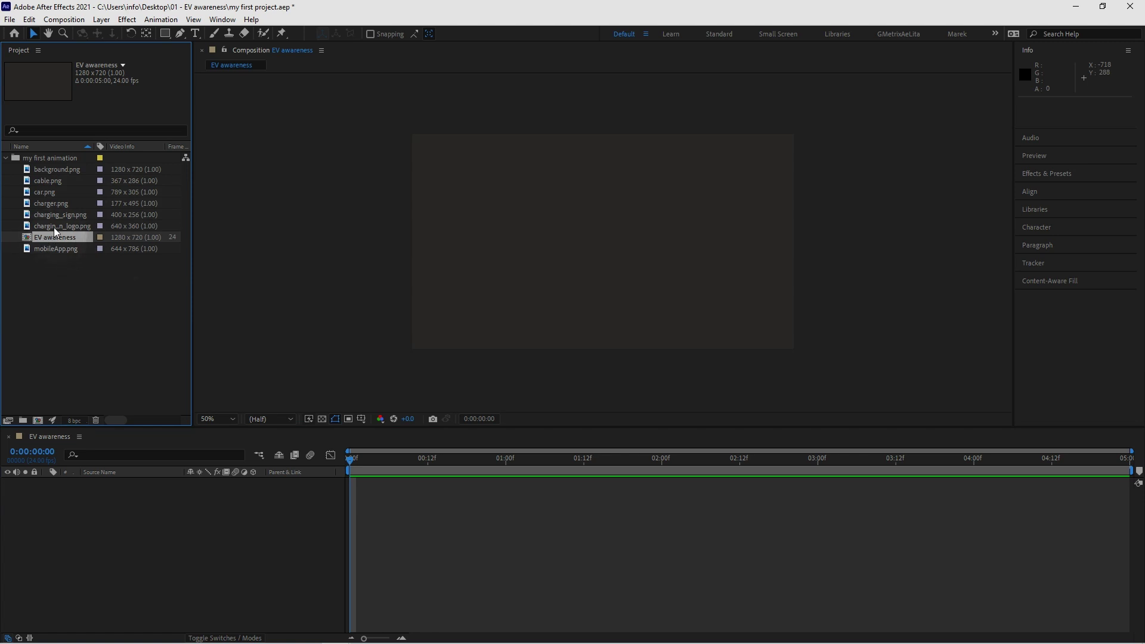
double_click(57, 171)
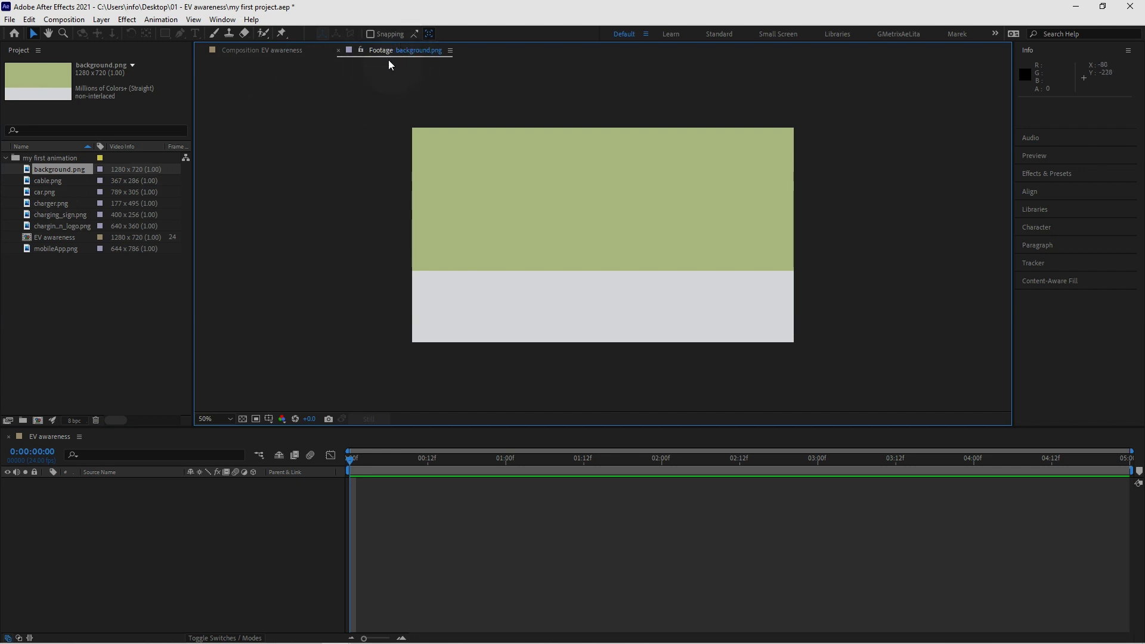
- Close the background.png footage viewer and select the EV awareness composition in the project, leaving its name as it is
left_click(338, 51)
left_click(56, 236)
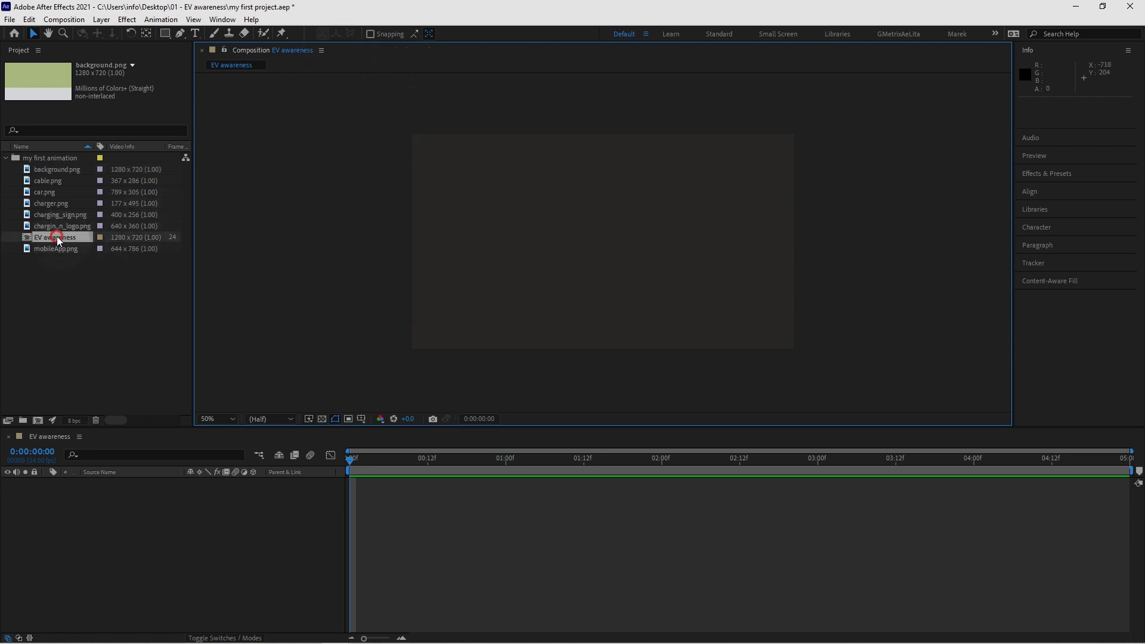
key("Return")
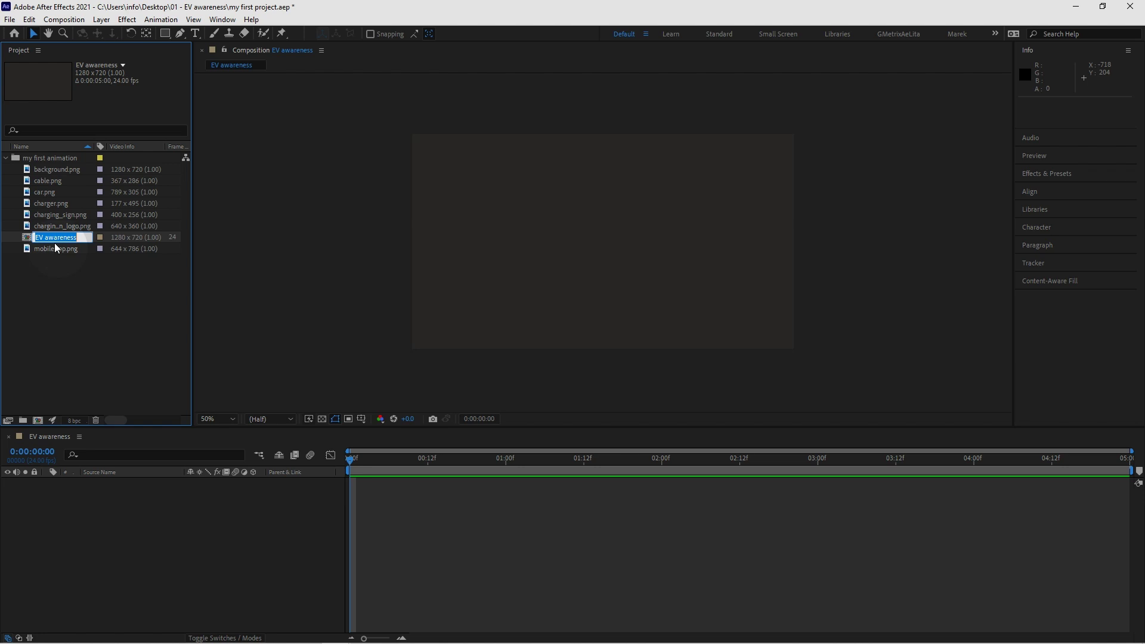
key("Return")
- Add background.png centred in the EV awareness composition so it fills the frame, lock its layer and toggle its visibility off and on
left_click(52, 170)
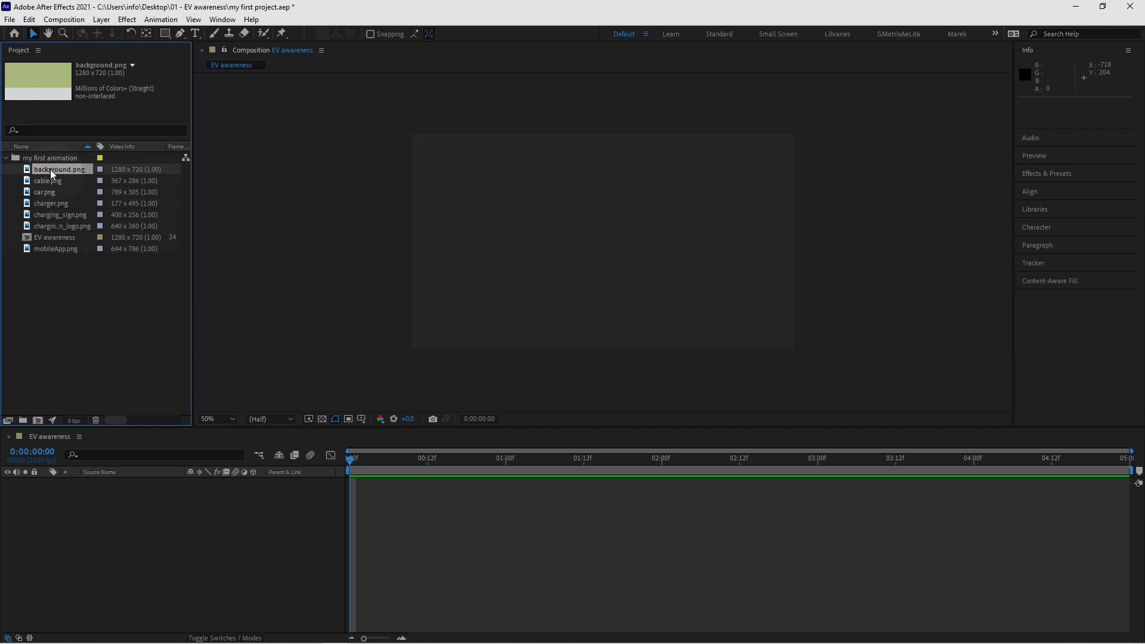
left_click_drag(50, 170, 599, 239)
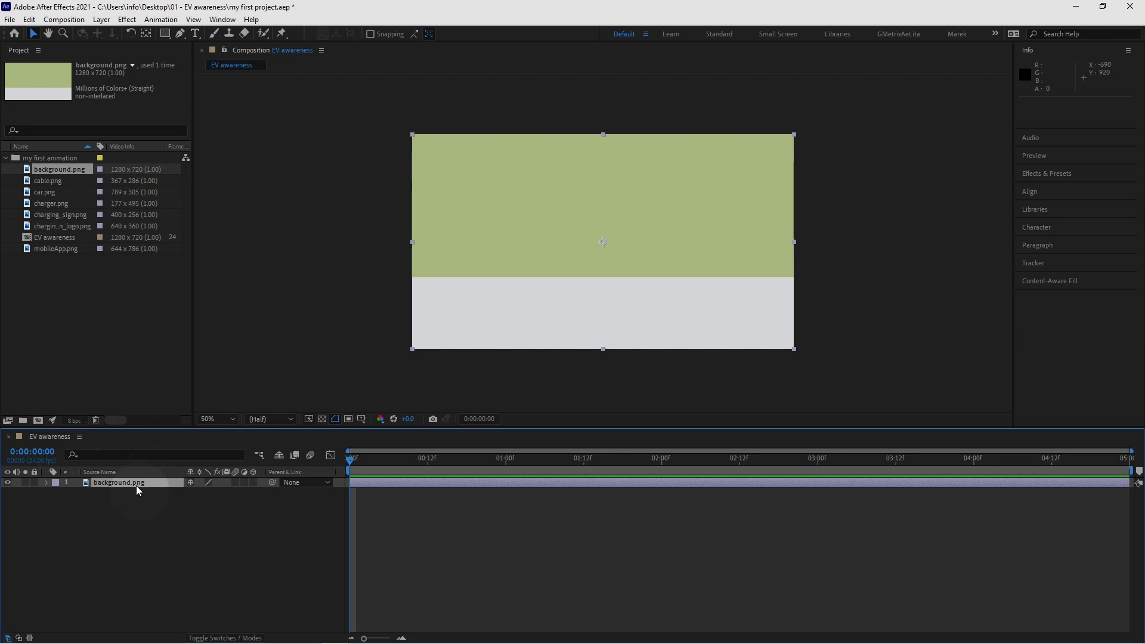
left_click(35, 481)
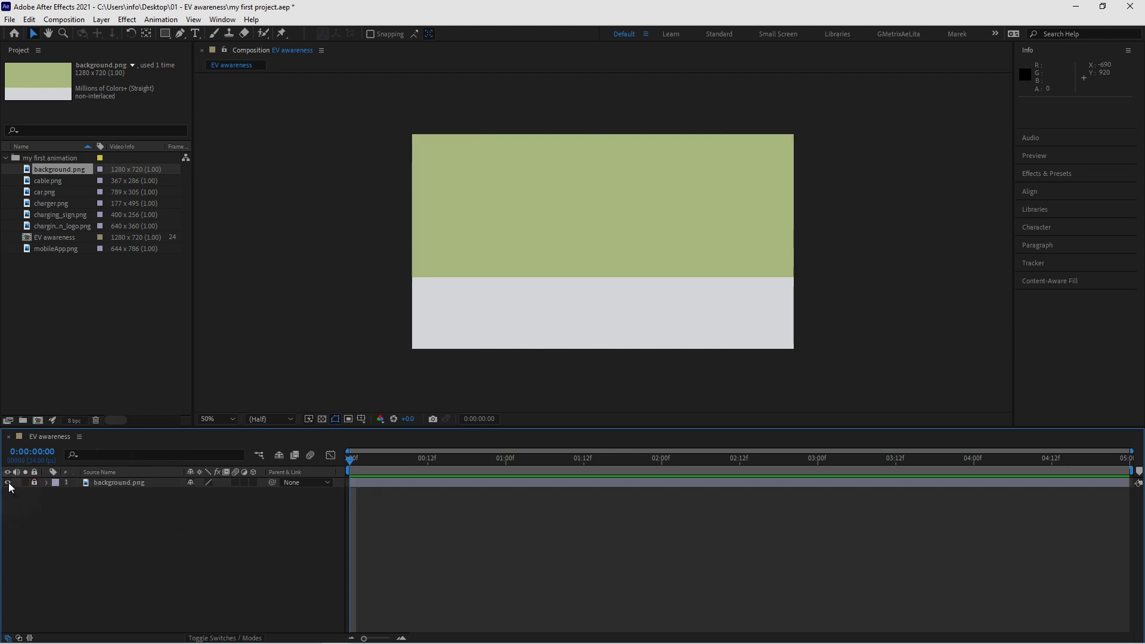
left_click(8, 482)
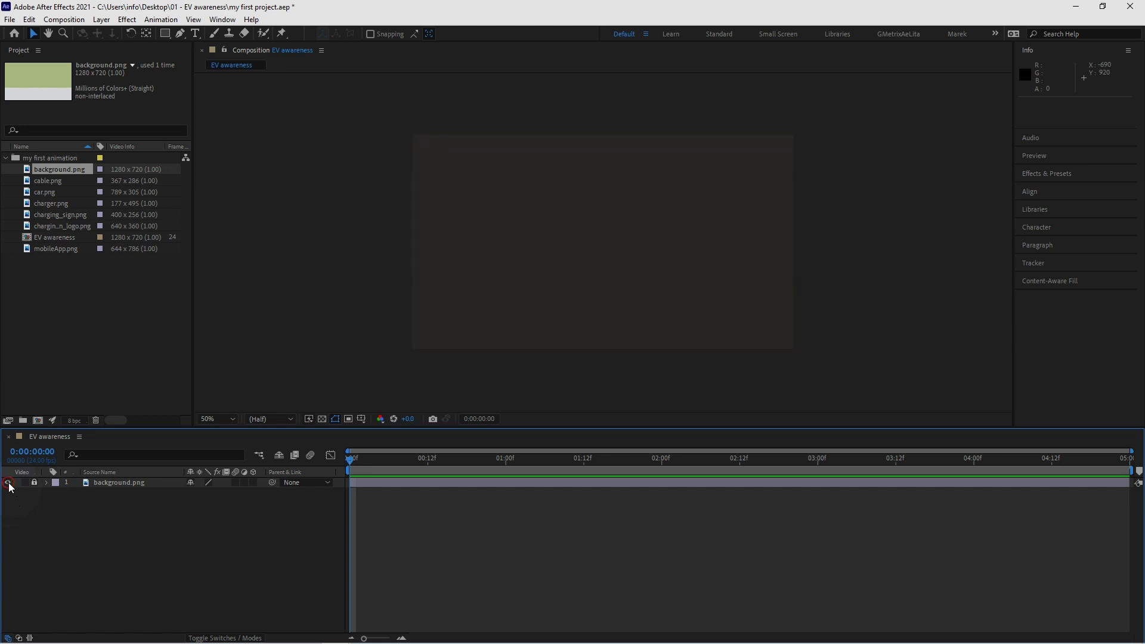
left_click(8, 482)
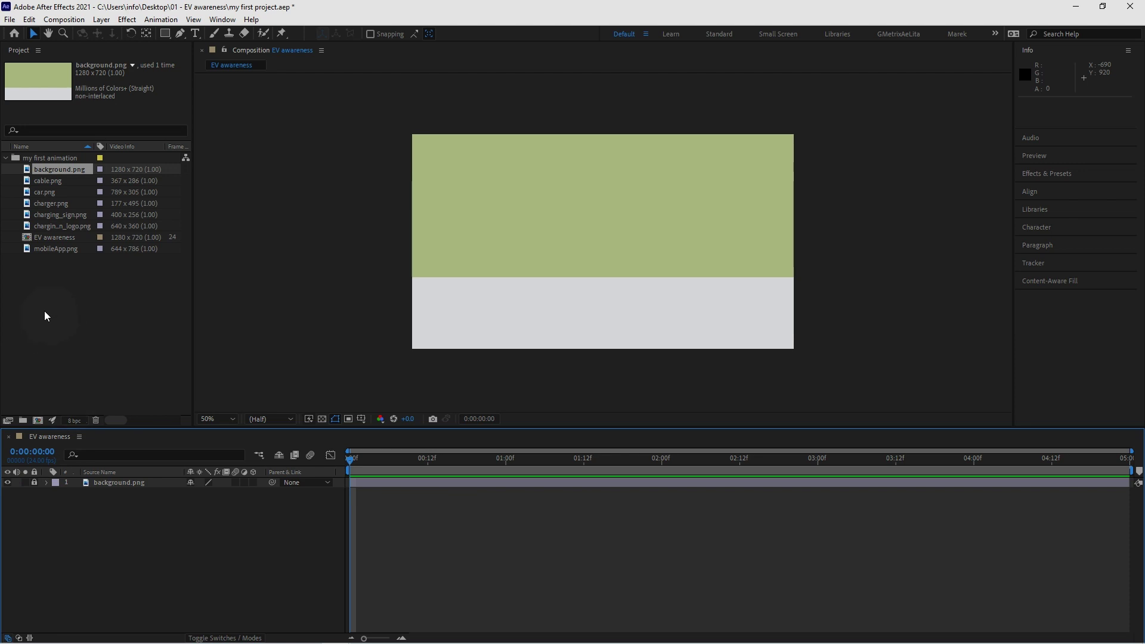
- Place car.png on the right of the composition, charger.png at the left edge and cable.png between them
left_click(42, 191)
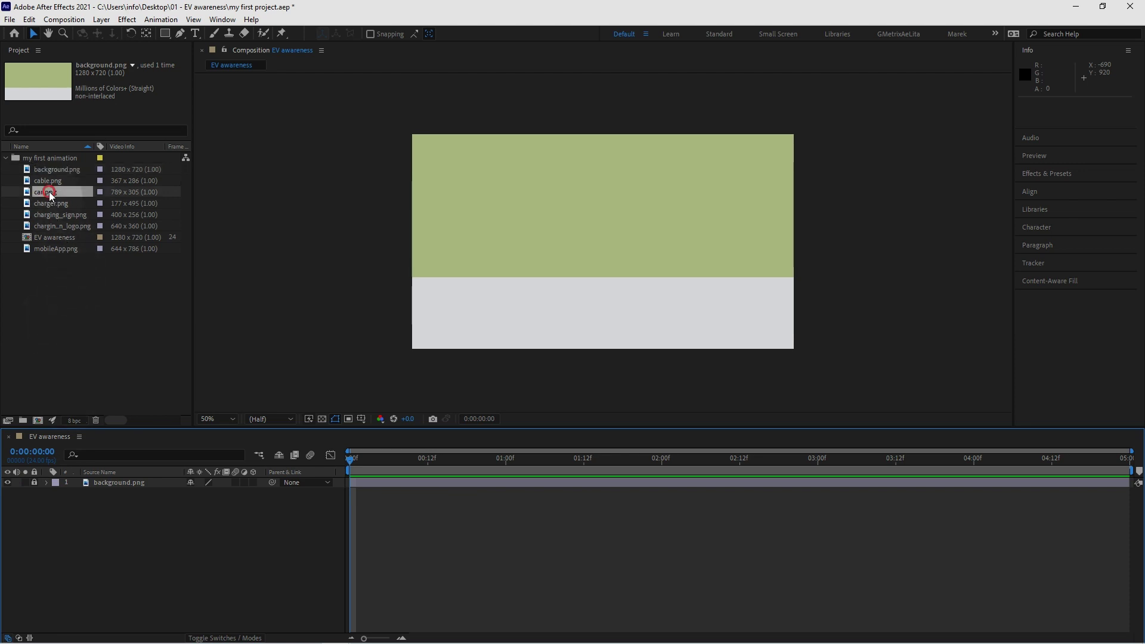
left_click_drag(40, 192, 657, 263)
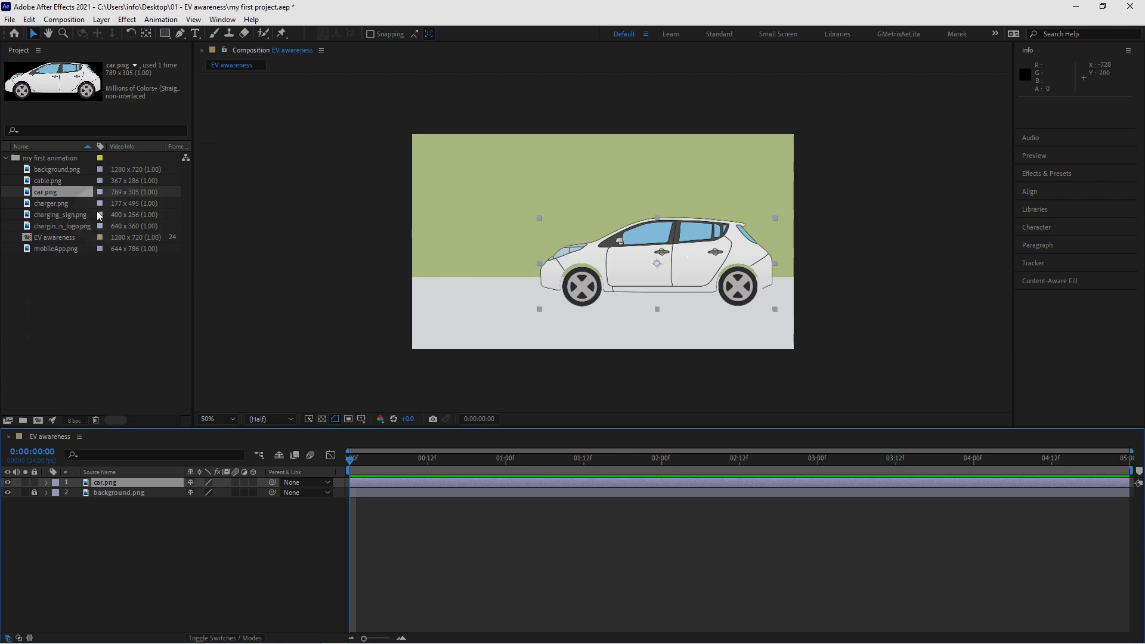
left_click_drag(51, 204, 438, 237)
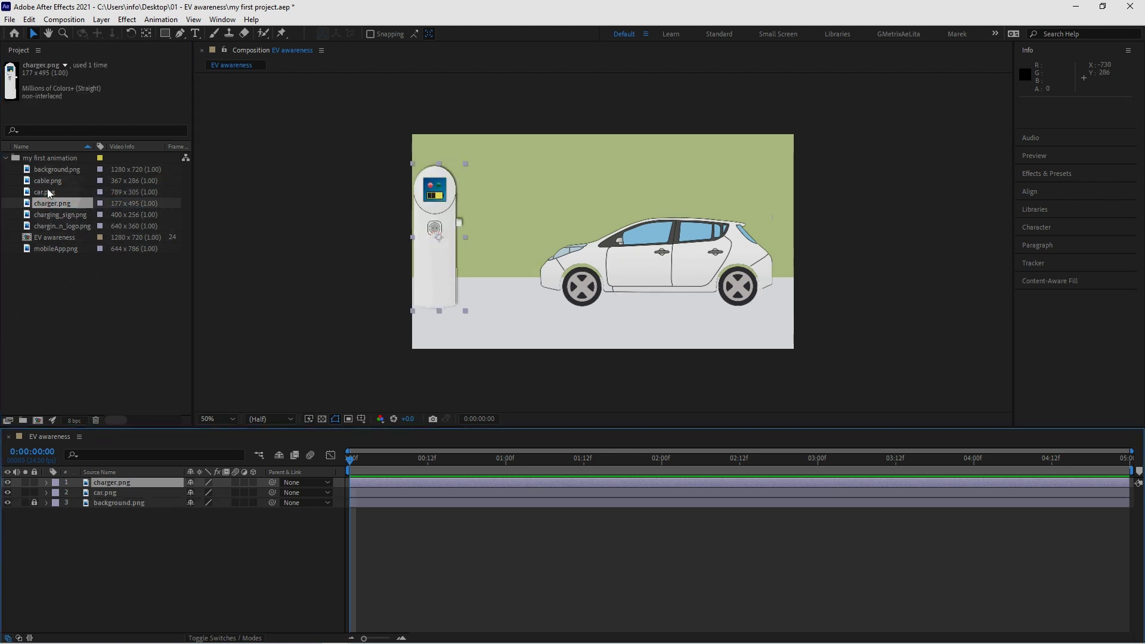
left_click_drag(49, 181, 478, 235)
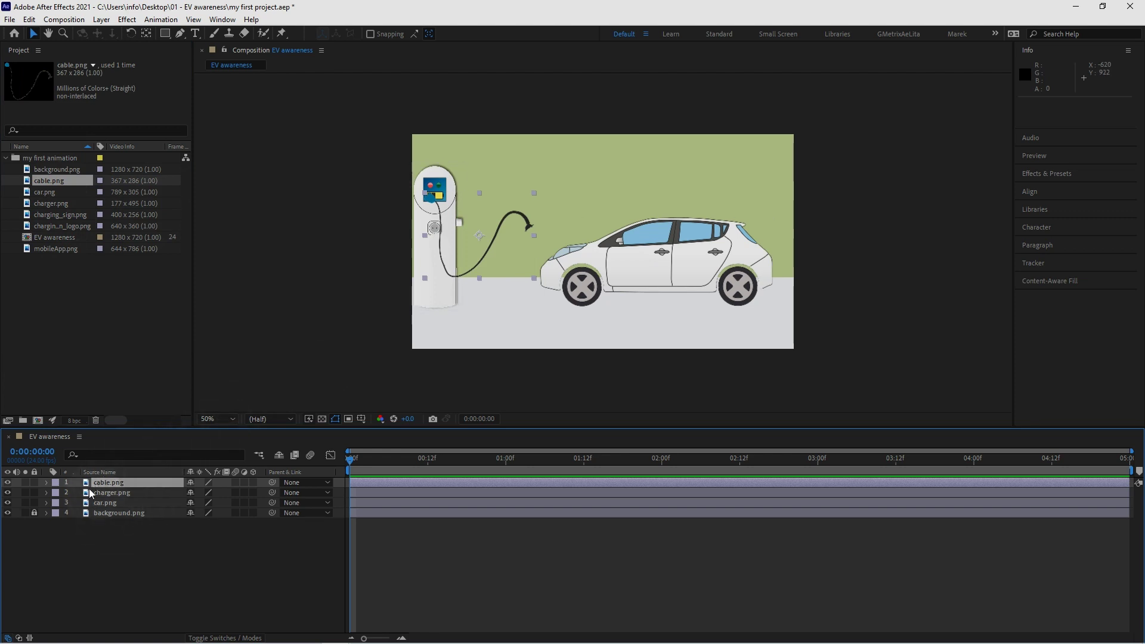
- Scale the cable and charger layers down together proportionally to about 59%, and deselect them
scroll(588, 295, "up", 5)
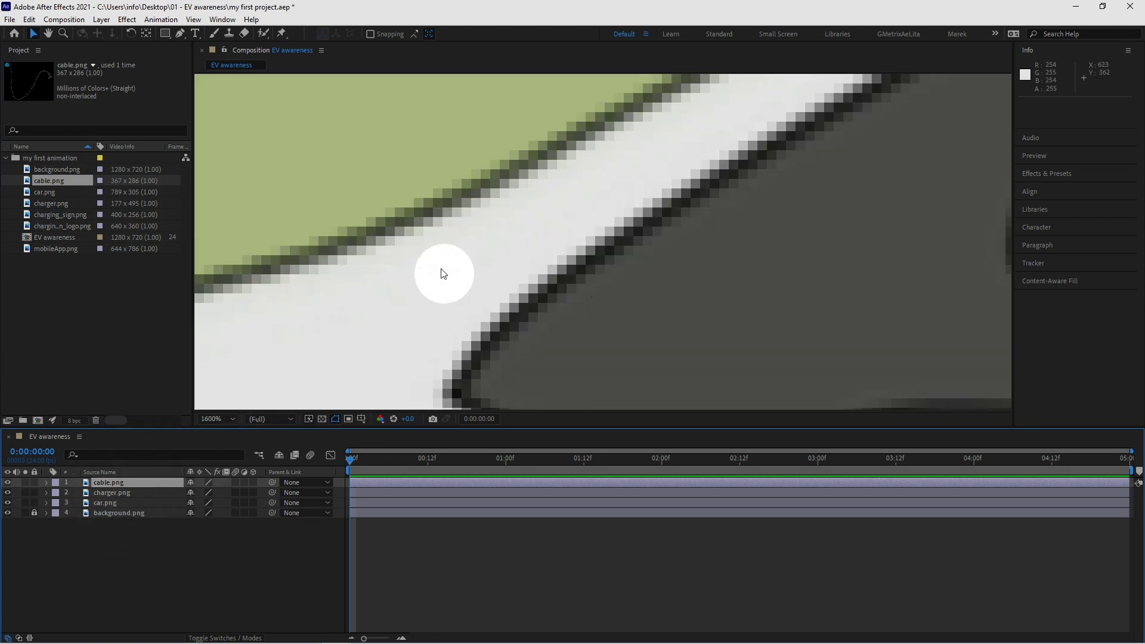
left_click(567, 241)
key("shift+slash")
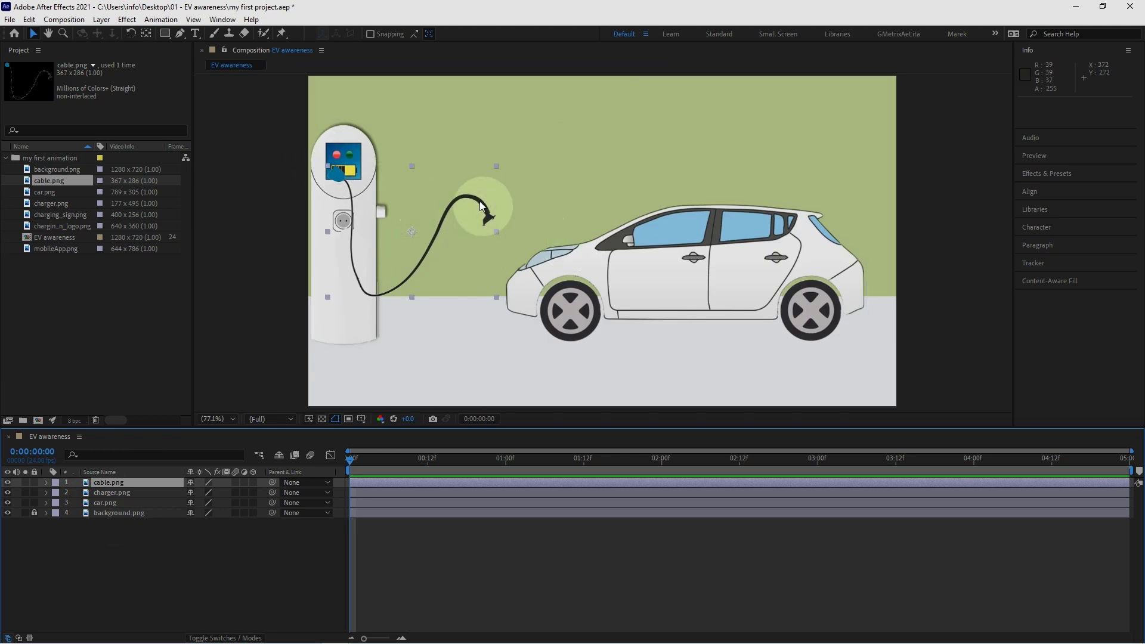
left_click(335, 134, "shift")
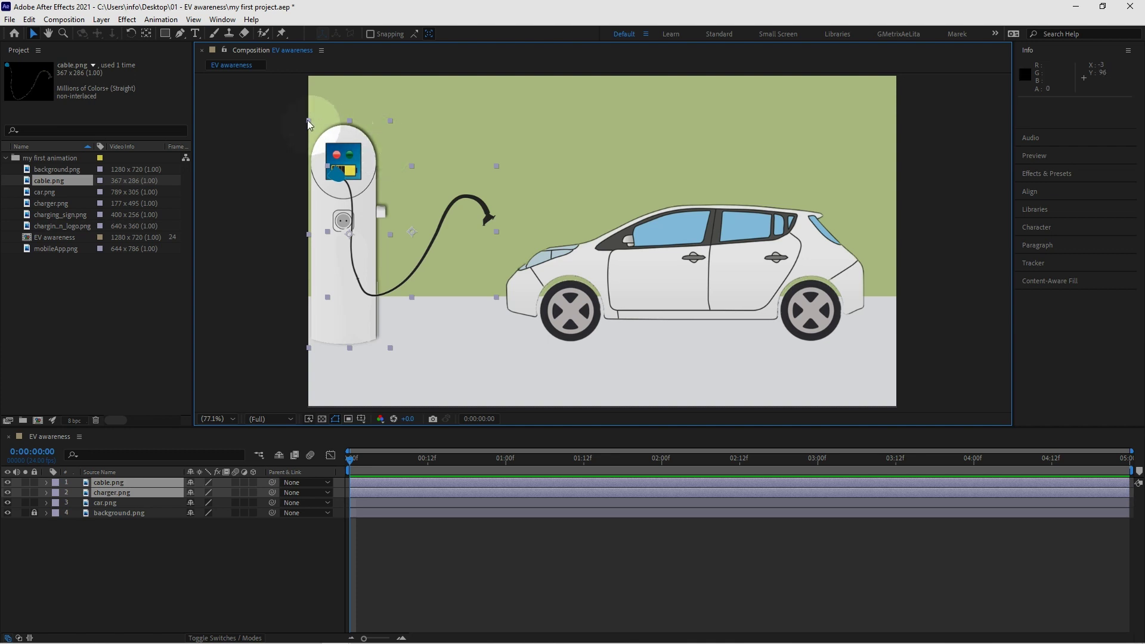
left_click(307, 121, "shift")
left_click(381, 212, "shift")
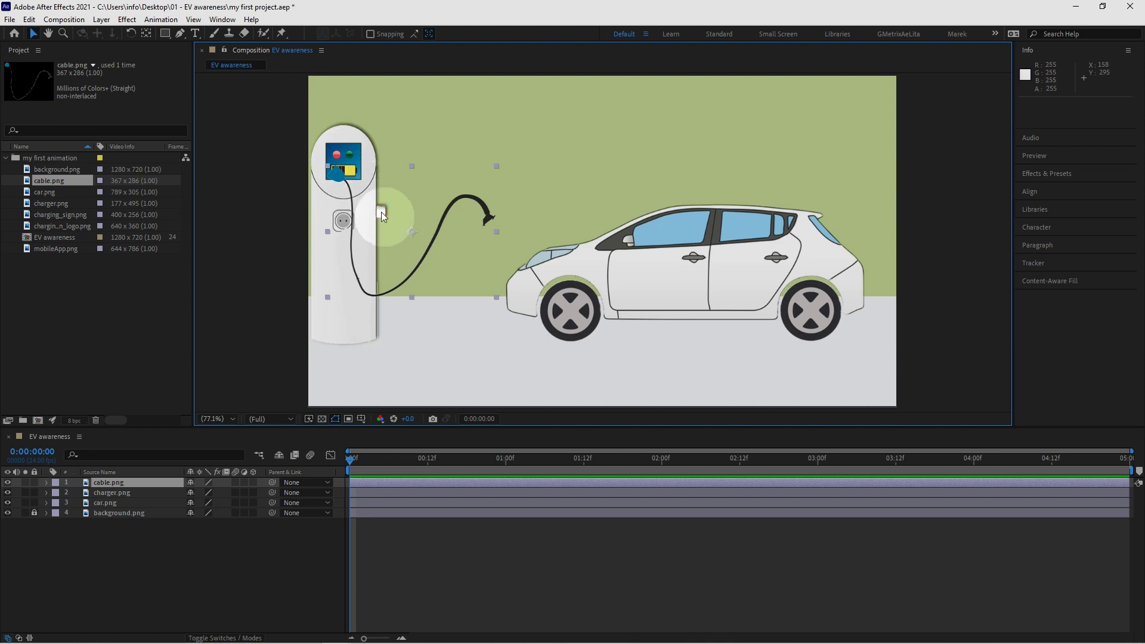
left_click(338, 134, "shift")
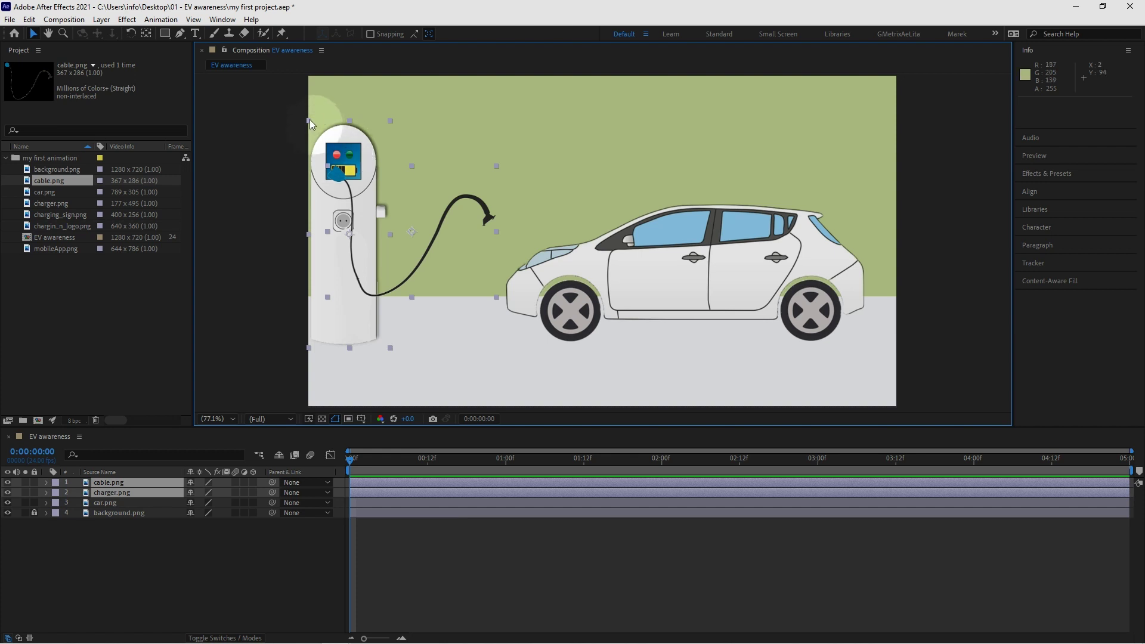
left_click_drag(309, 119, 325, 168)
key("shift")
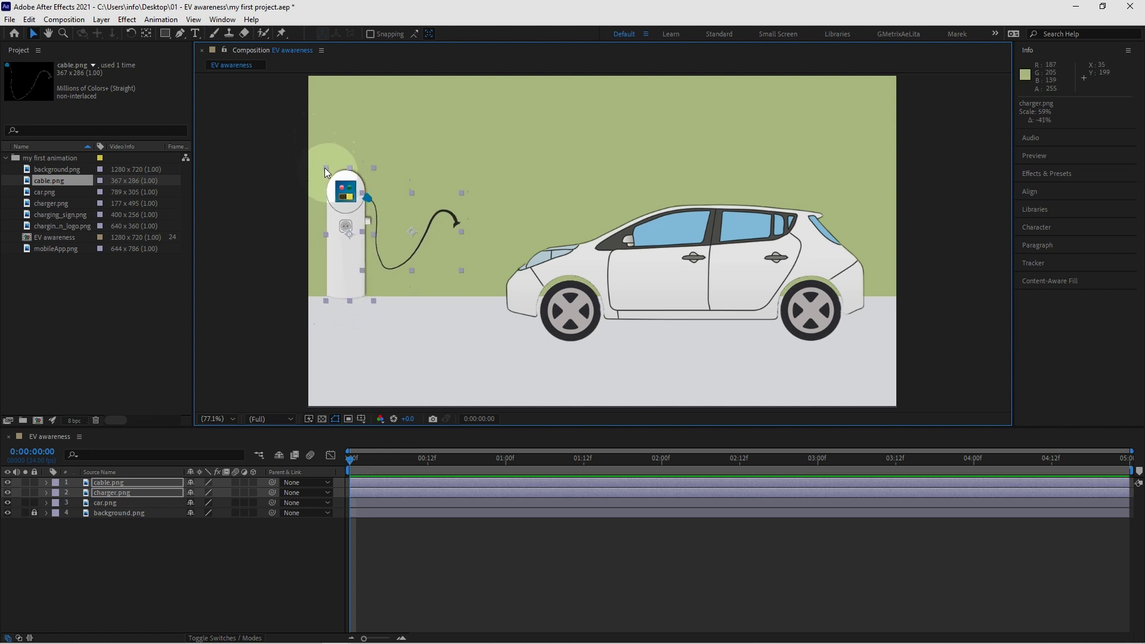
left_click(274, 95)
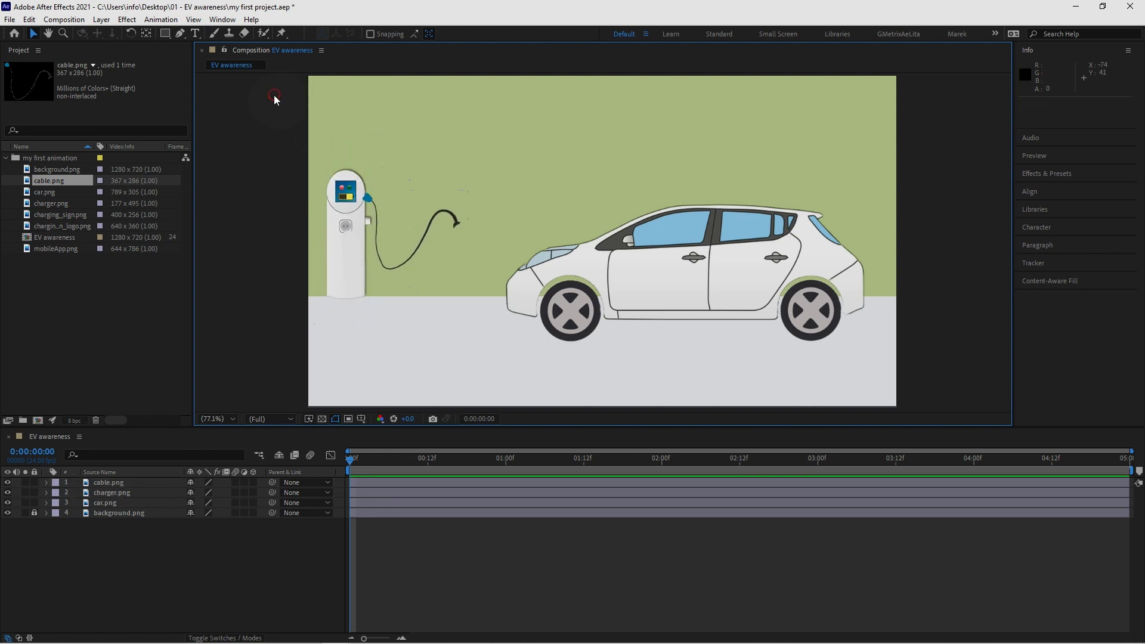
- Arrange the charger, cable and car so the cable links the charger's socket to the car's front, with the car at about 671, 479
left_click_drag(338, 189, 354, 218)
left_click_drag(459, 222, 442, 281)
left_click_drag(669, 276, 614, 296)
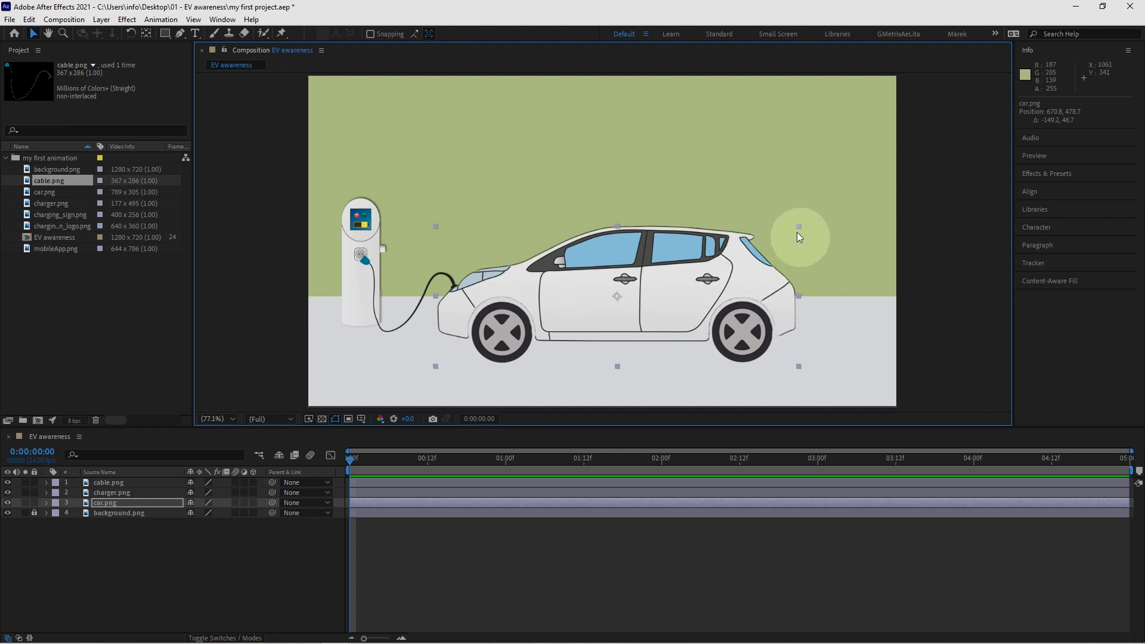
- Try scaling the car down proportionally to about 51%, undo the scaling and view the undo command's entry
left_click_drag(799, 226, 795, 261)
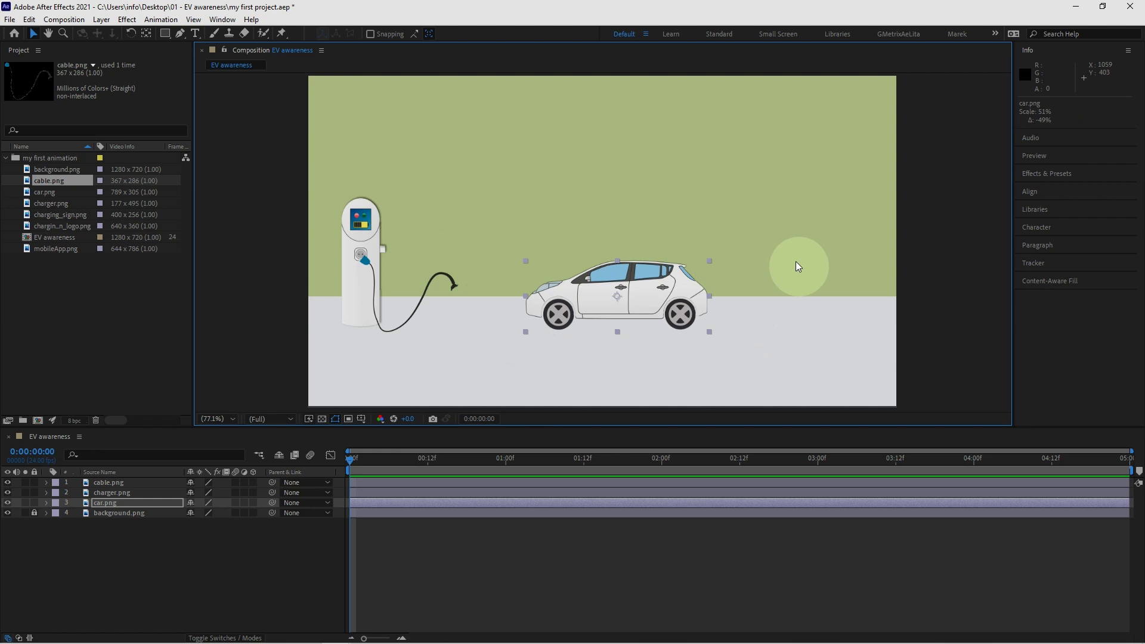
key("ctrl+z")
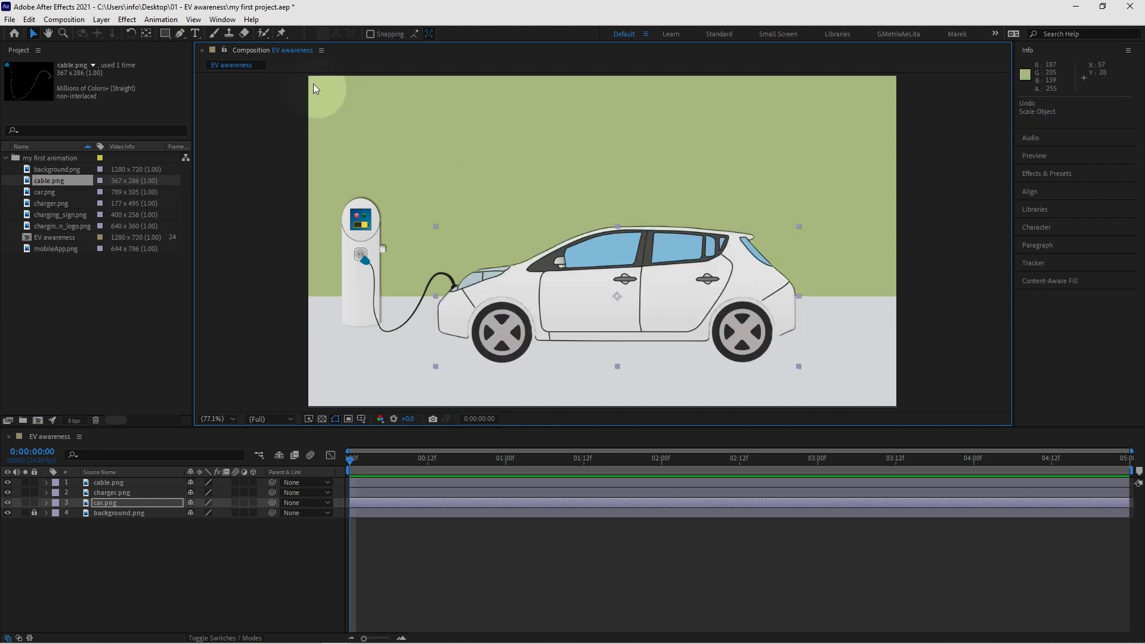
left_click(29, 19)
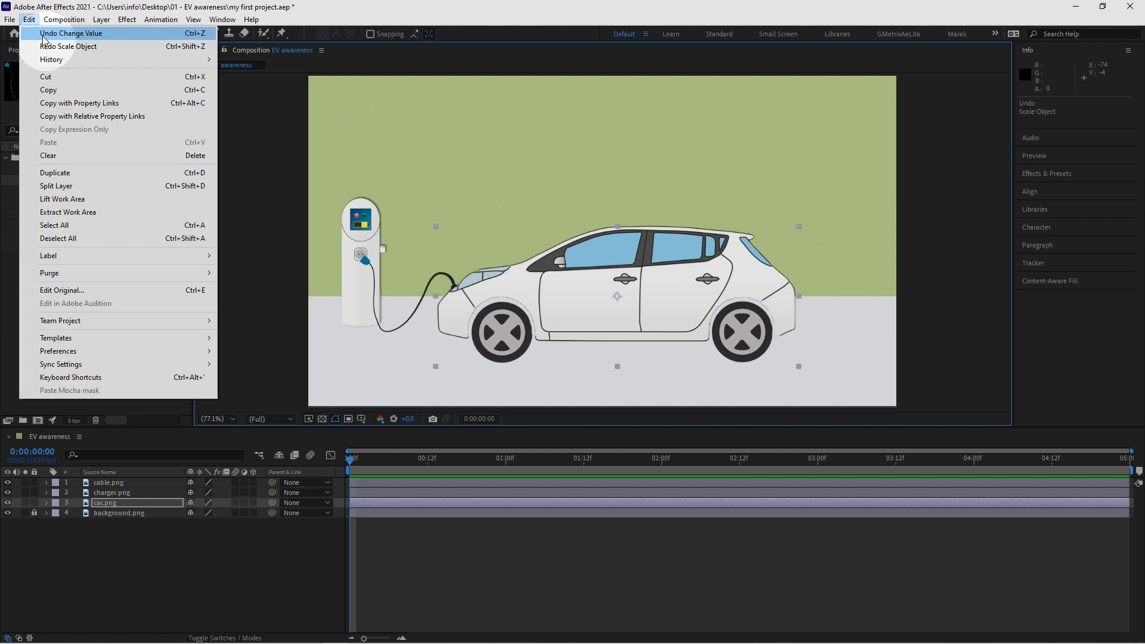
- Select the charger layer and expand its Transform properties in the timeline
left_click(352, 233)
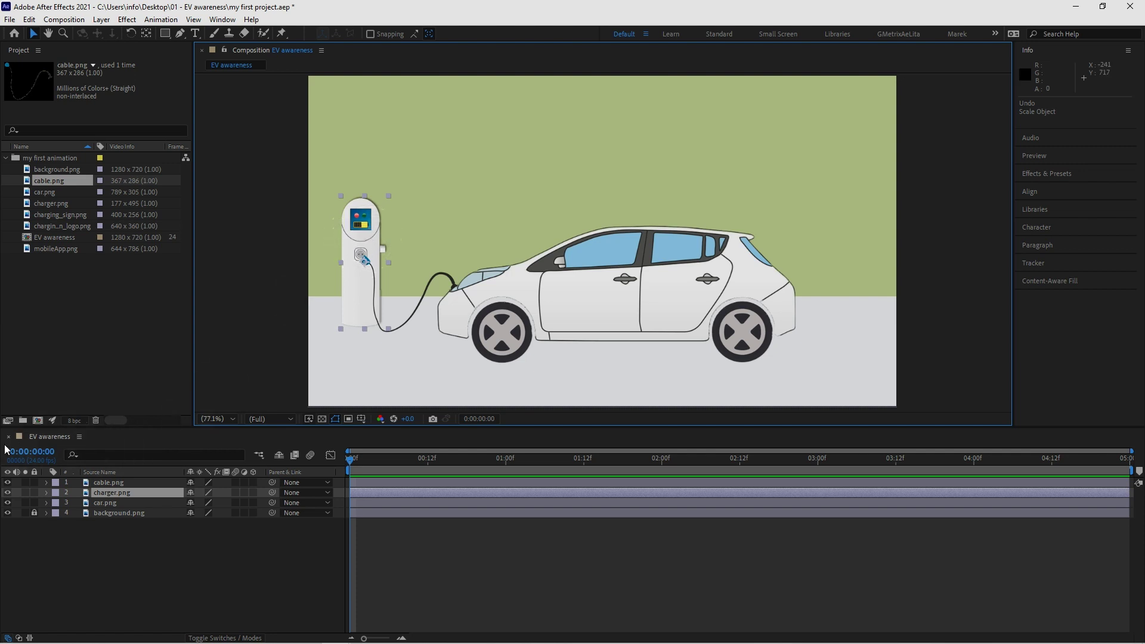
left_click(47, 493)
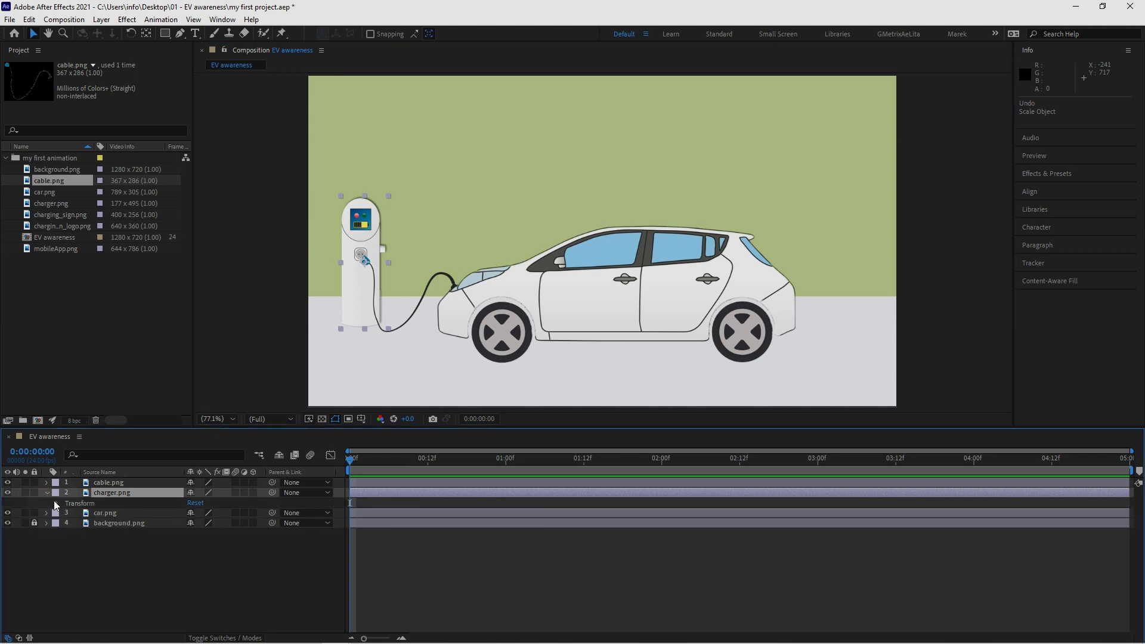
left_click(56, 503)
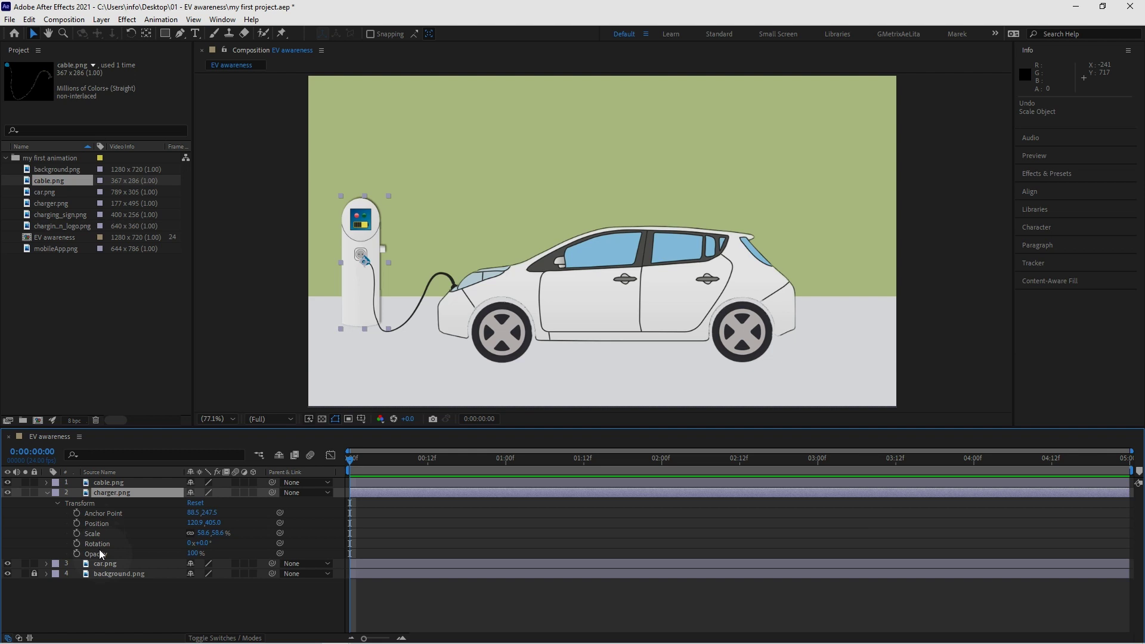
- Add a Position keyframe to the charger layer at 0:00:00:00 and move the charger off the frame's left side, to about -93, 405
left_click(117, 525)
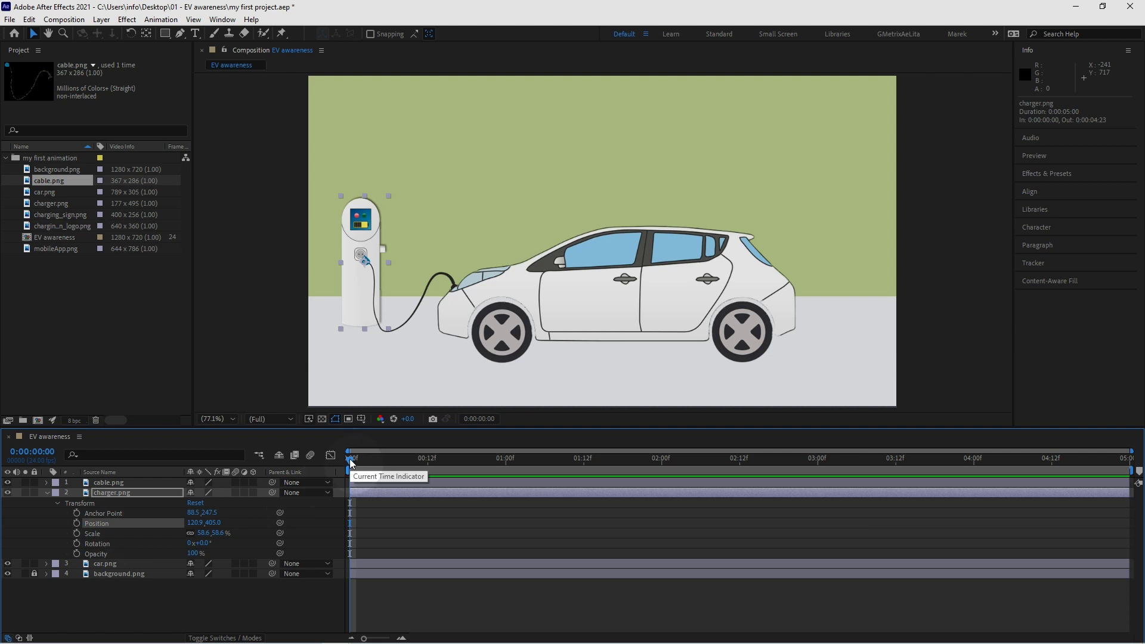
mouse_move(351, 463)
left_mouse_down()
mouse_move(532, 464)
mouse_move(333, 458)
left_mouse_up()
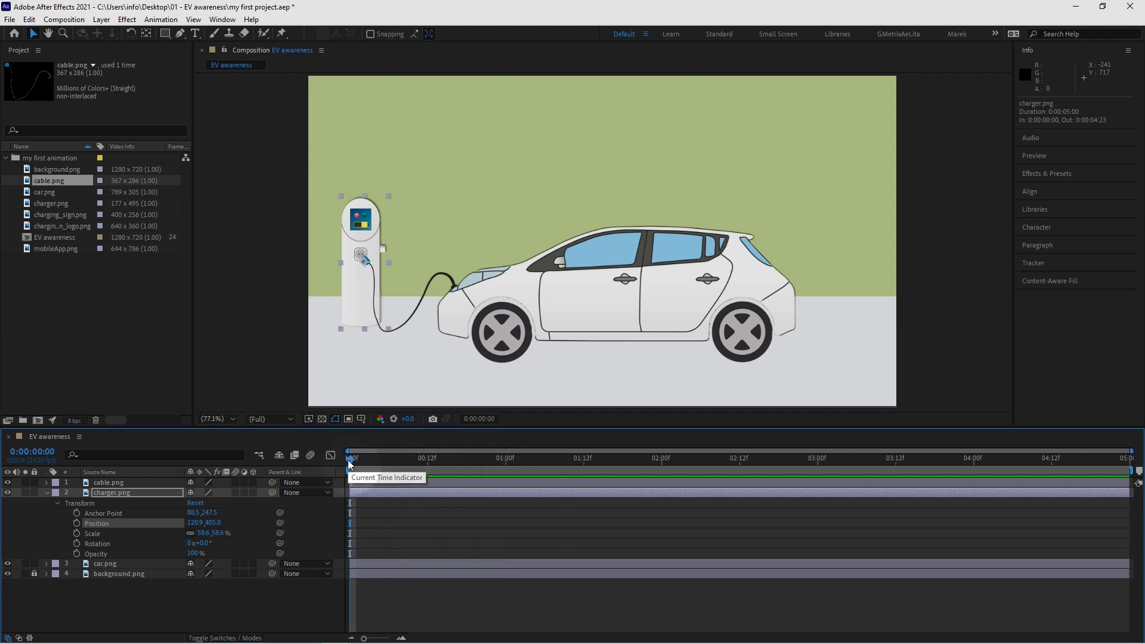
left_click(76, 523)
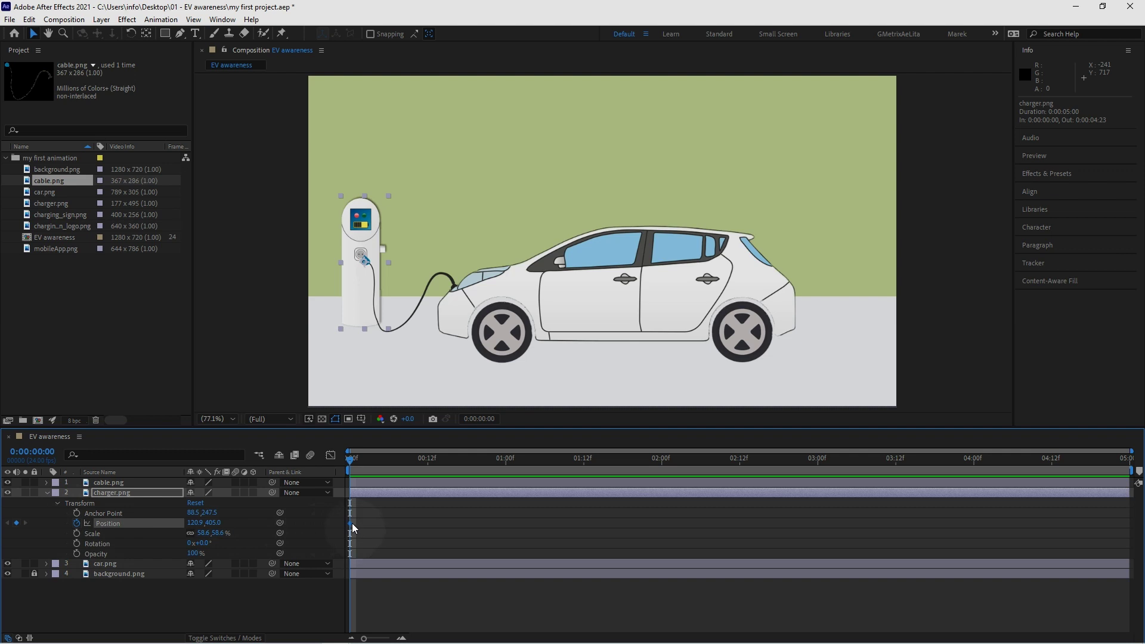
mouse_move(352, 528)
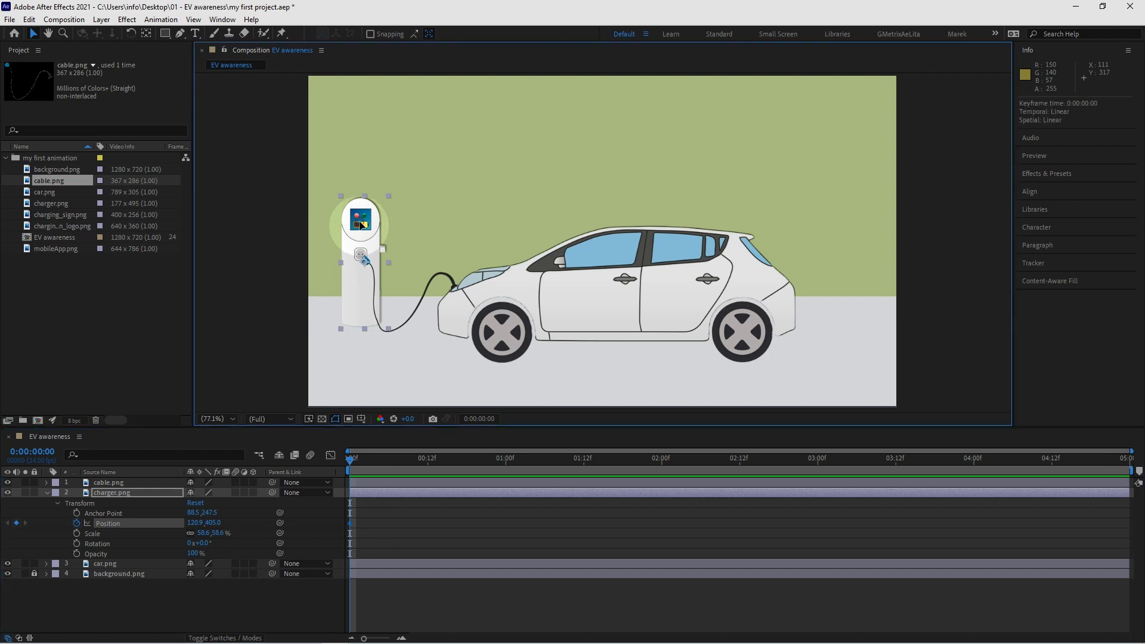
left_click_drag(362, 225, 263, 222)
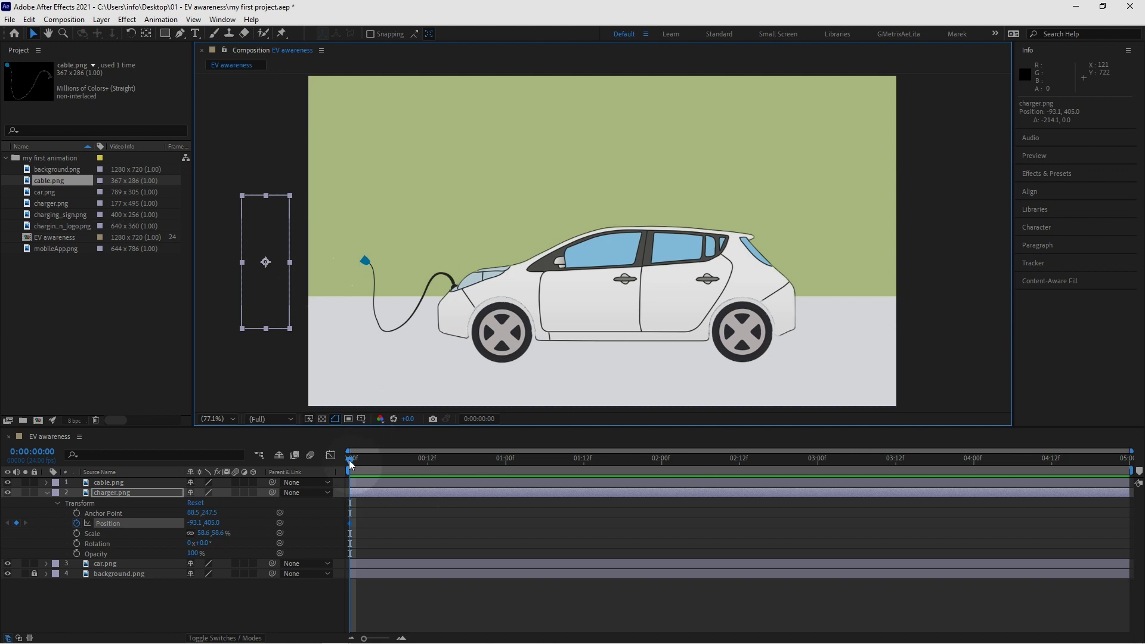
- At 0:00:01:00, move the charger horizontally back to the cable's plug at about 120, 405 to add a second Position keyframe, and preview the animation
left_click_drag(350, 465, 504, 466)
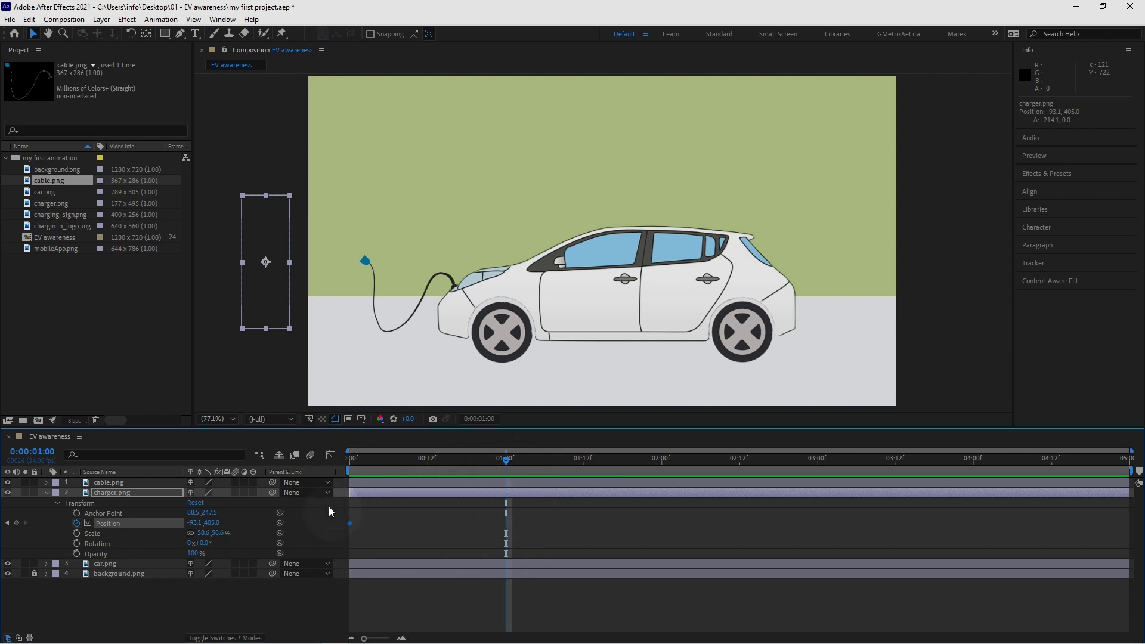
left_click(259, 290)
left_click_drag(260, 290, 357, 297)
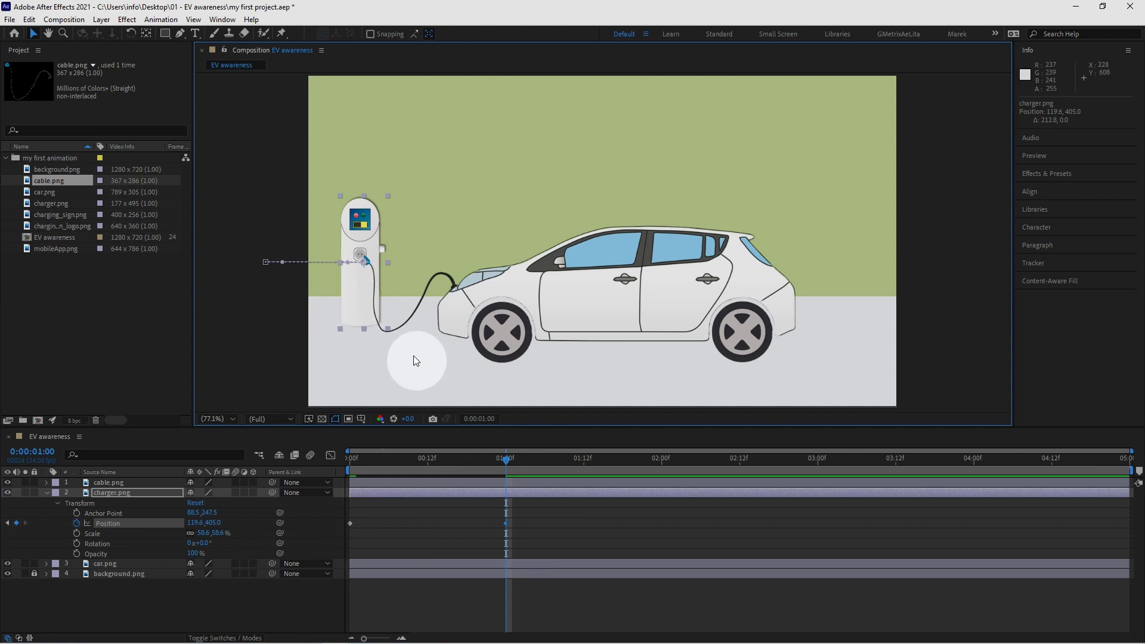
key("space")
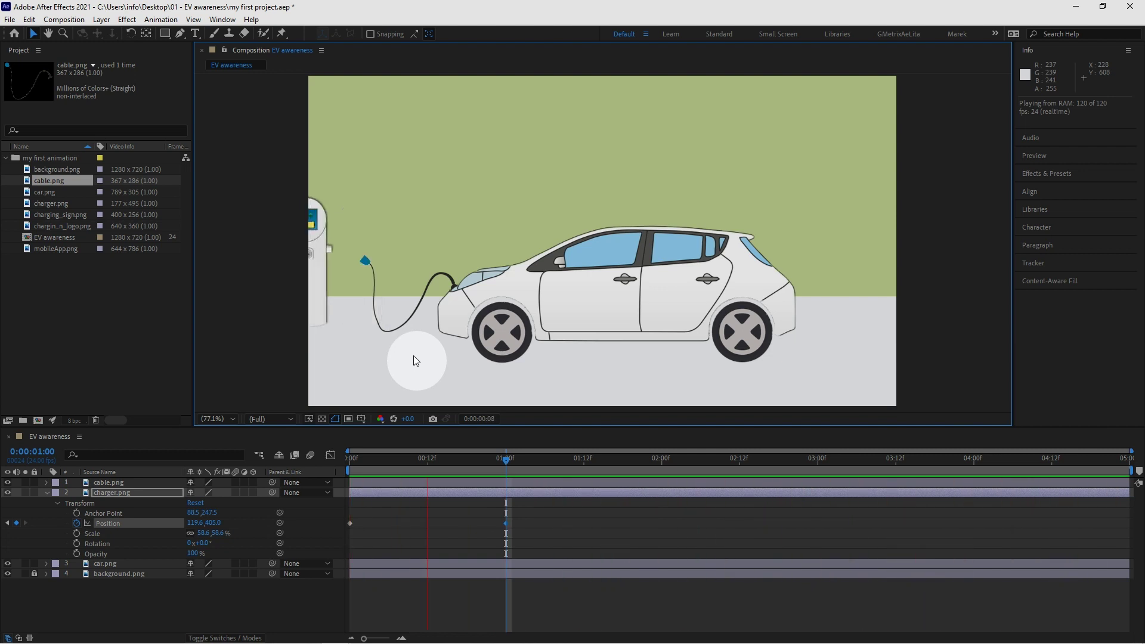
left_click(413, 355)
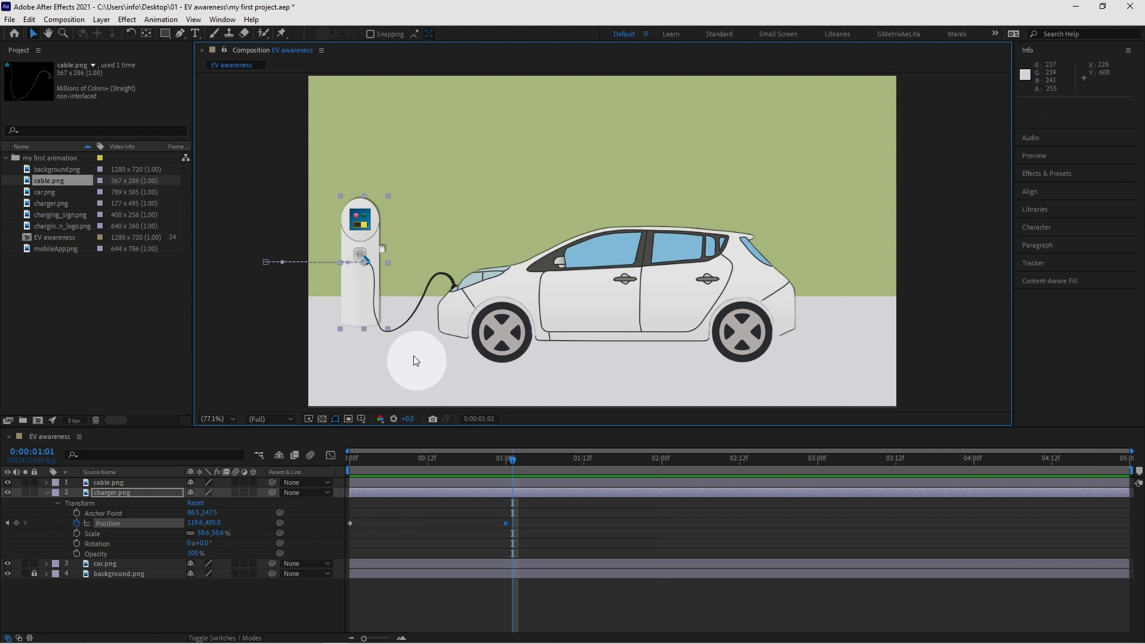
- Open the preview settings, review the shortcut options while keeping Spacebar, and toggle the loop option off and on
left_click(220, 20)
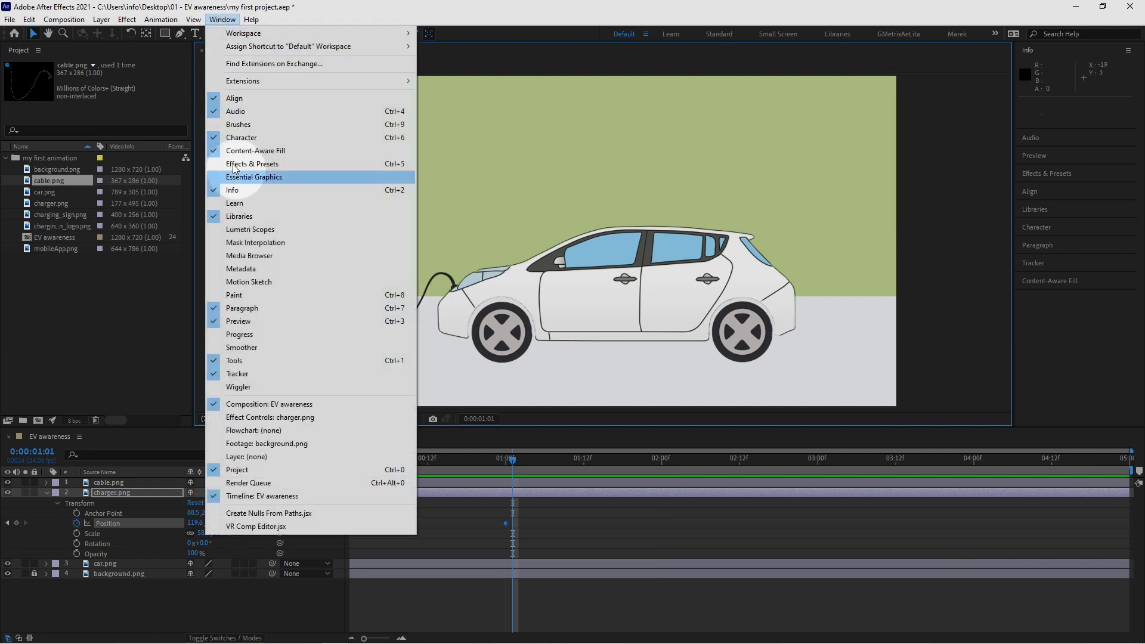
left_click(266, 322)
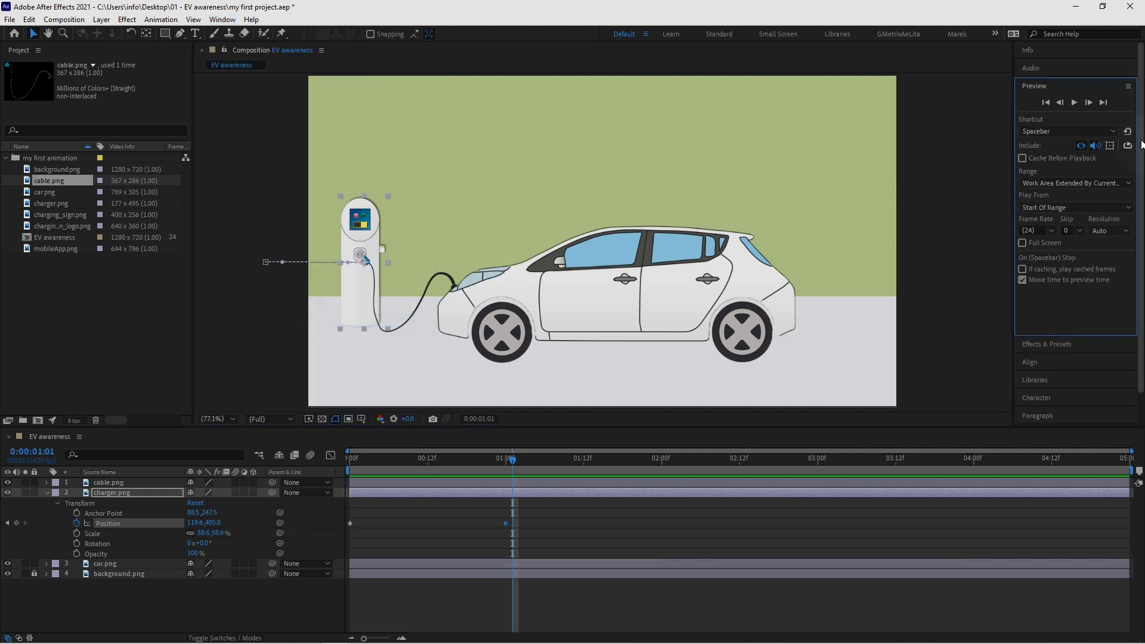
left_click(1110, 131)
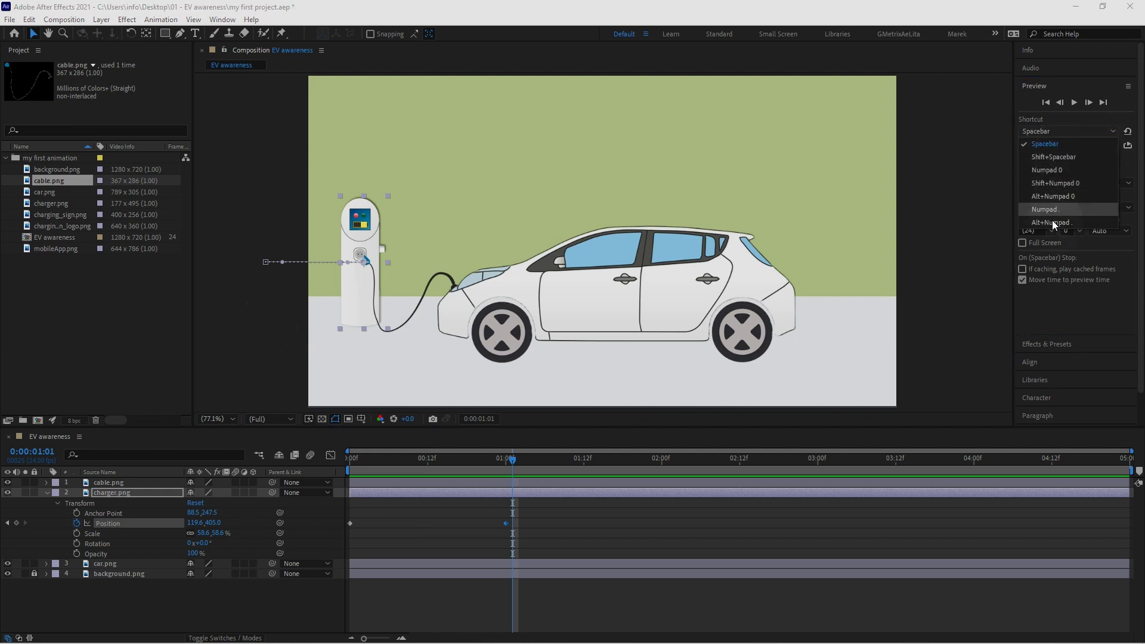
left_click(1054, 143)
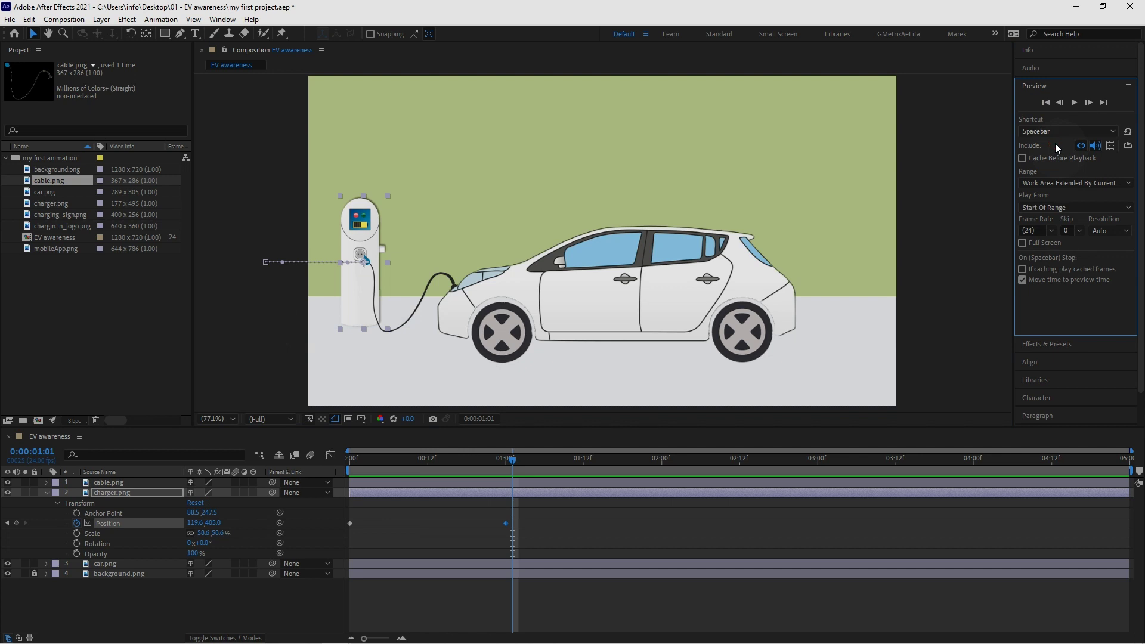
left_click(1128, 146)
left_click(1128, 147)
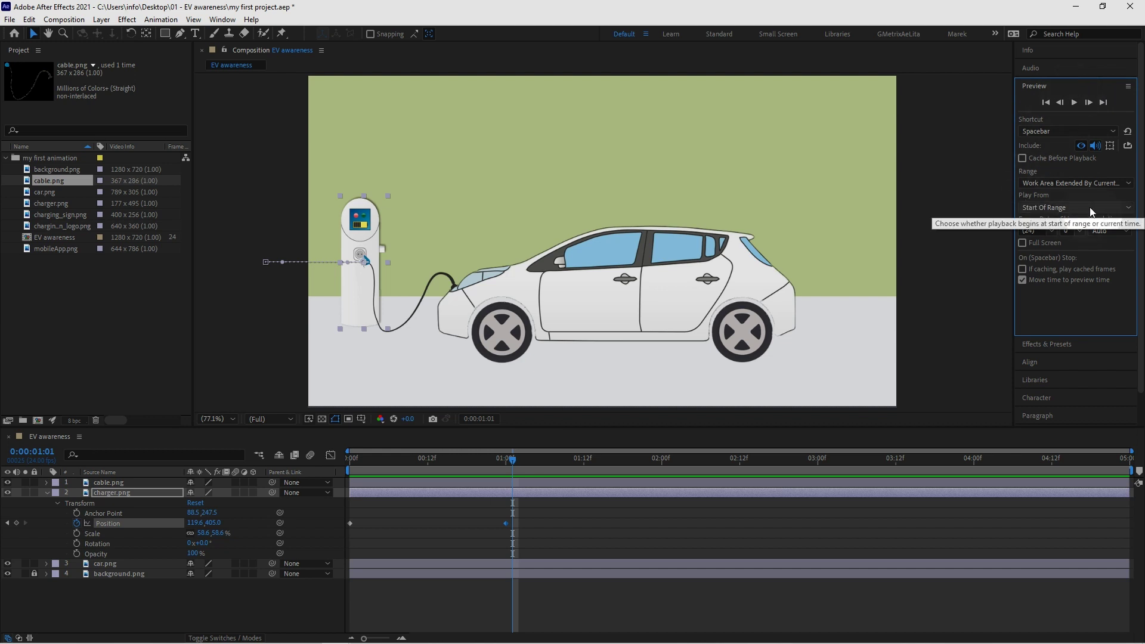
- Set preview playback to start from Current Time, preview from 0:00:01:01, and move the playhead to 0:00:01:12
left_click(1121, 207)
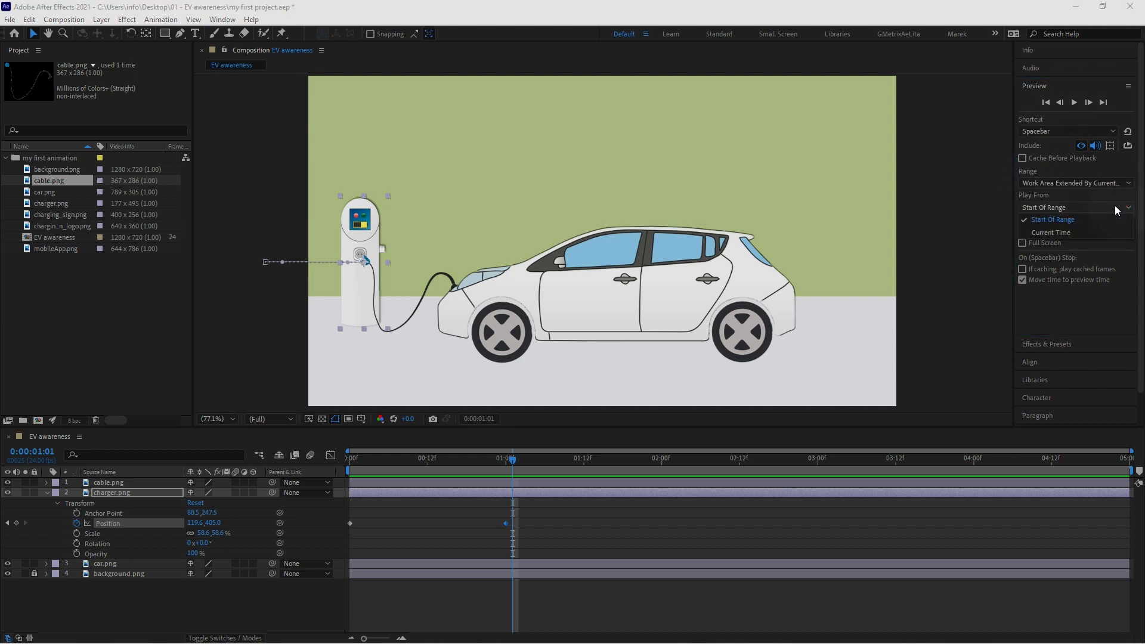
left_click(1061, 233)
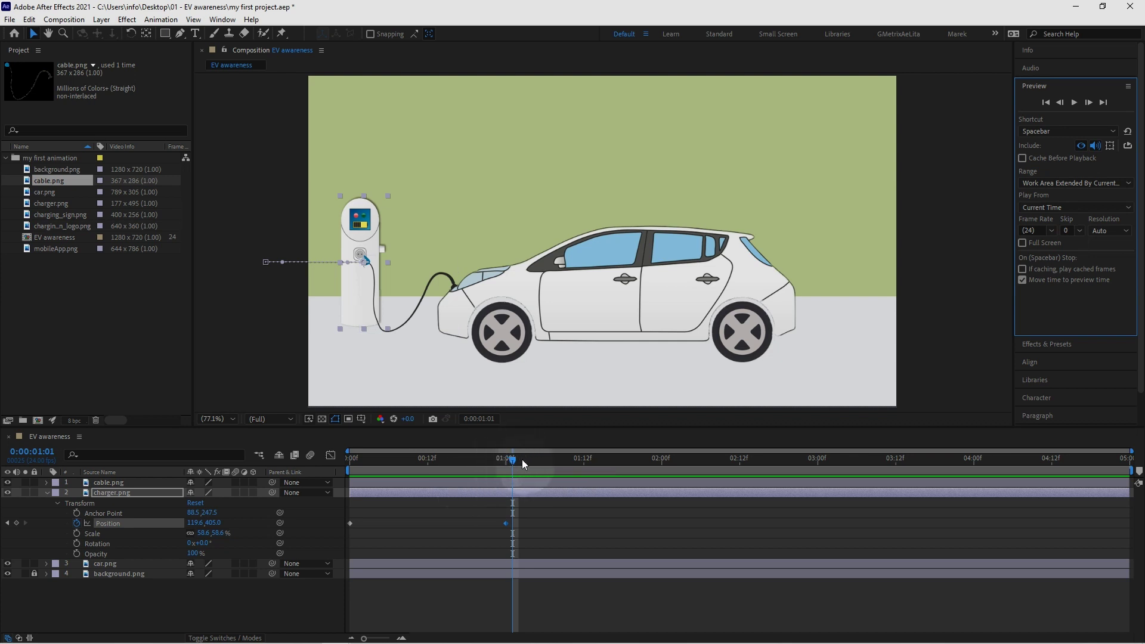
key("space")
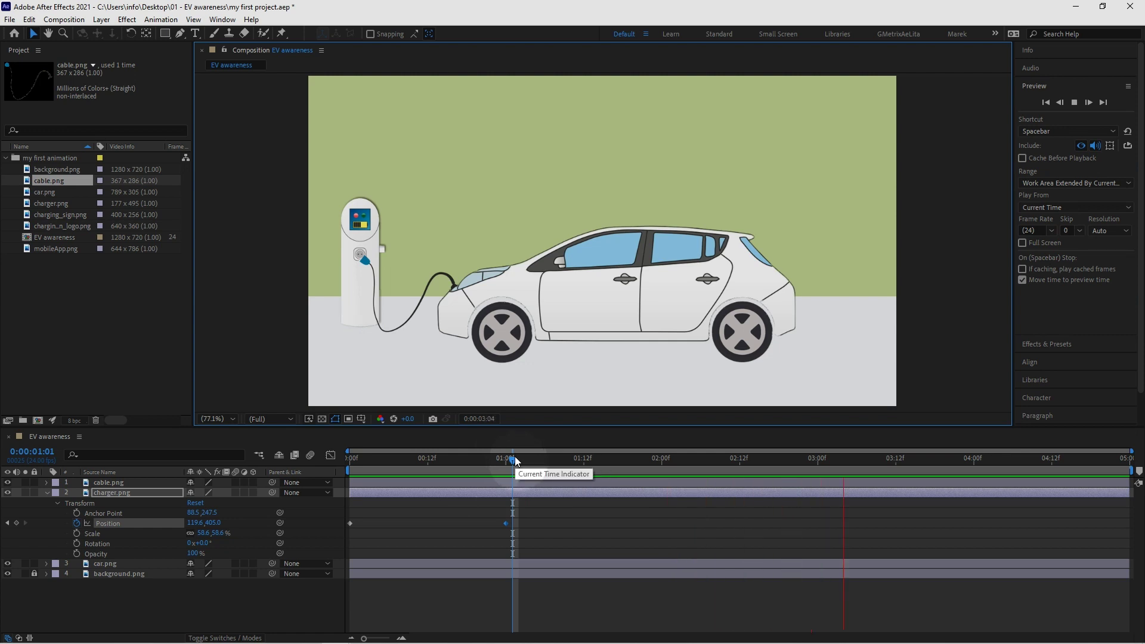
key("space")
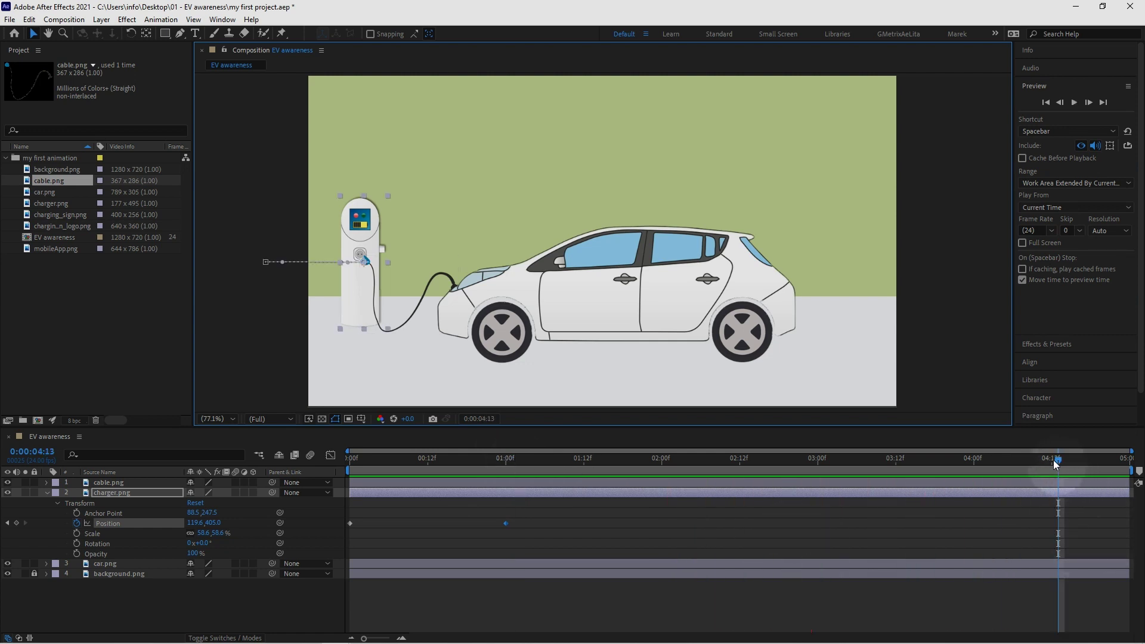
left_click_drag(1056, 462, 581, 468)
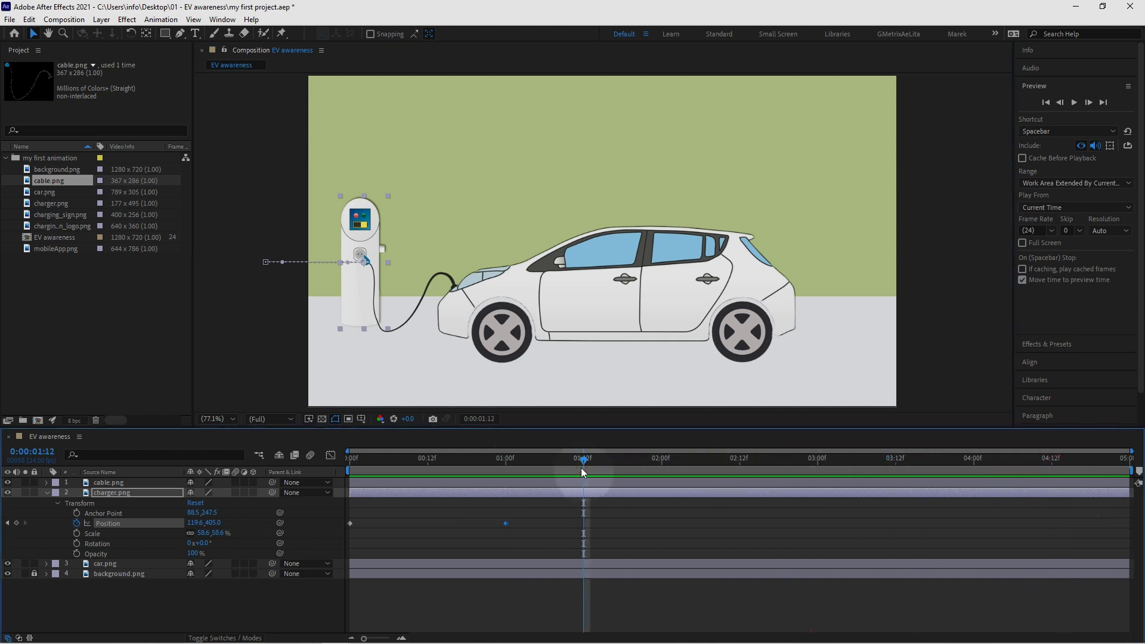
- Set preview playback to start from Start Of Range, preview the animation, and collapse the preview settings
left_click(1083, 206)
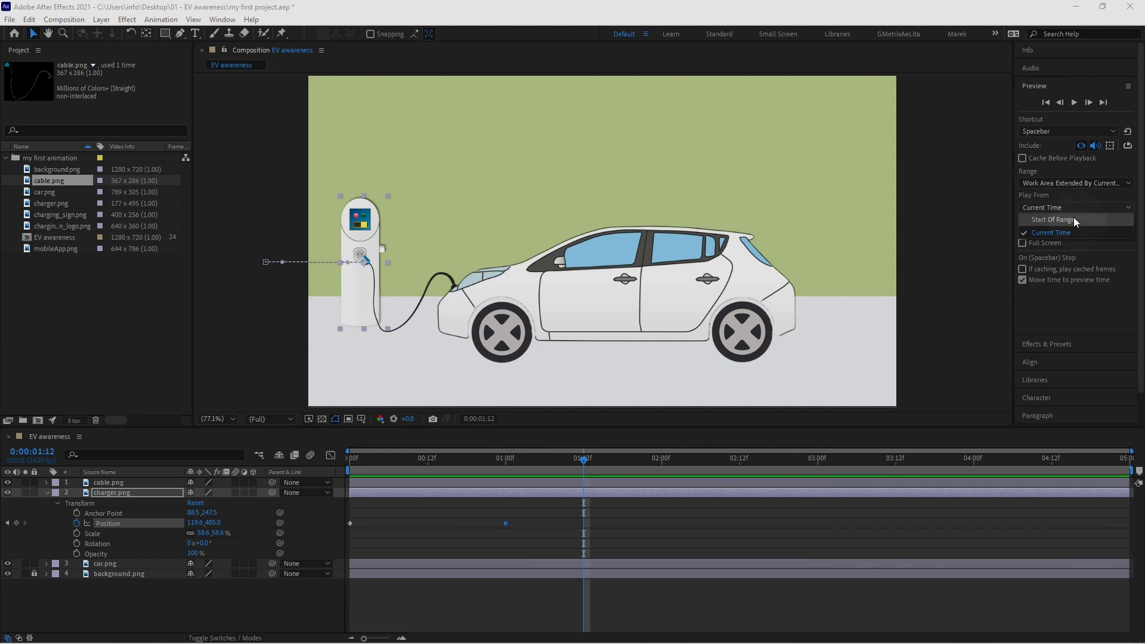
left_click(1074, 220)
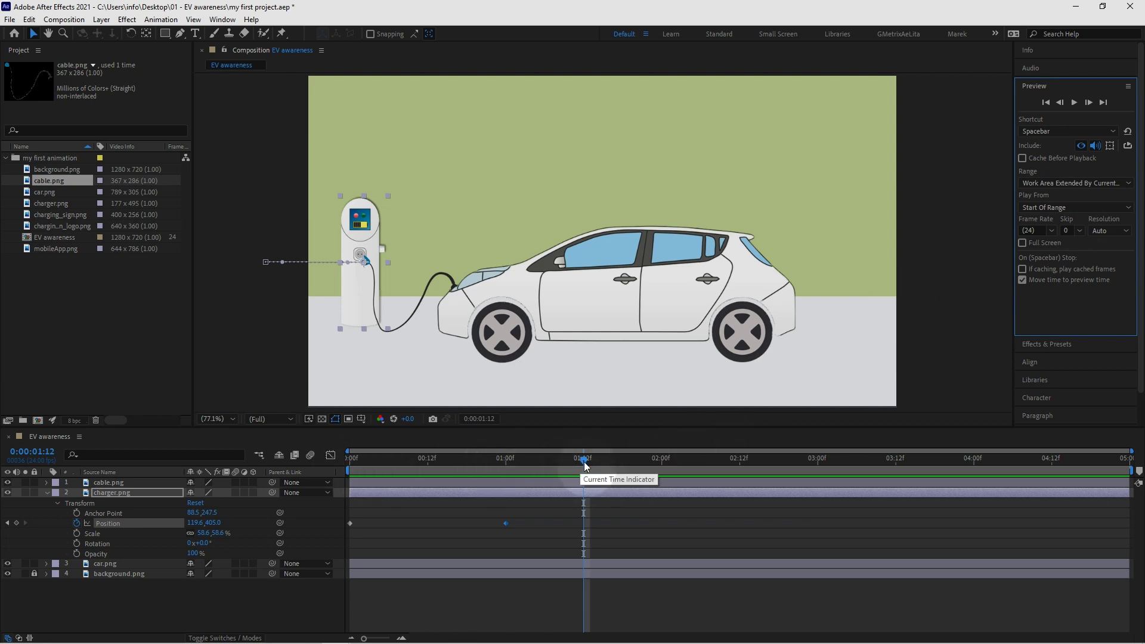
key("space")
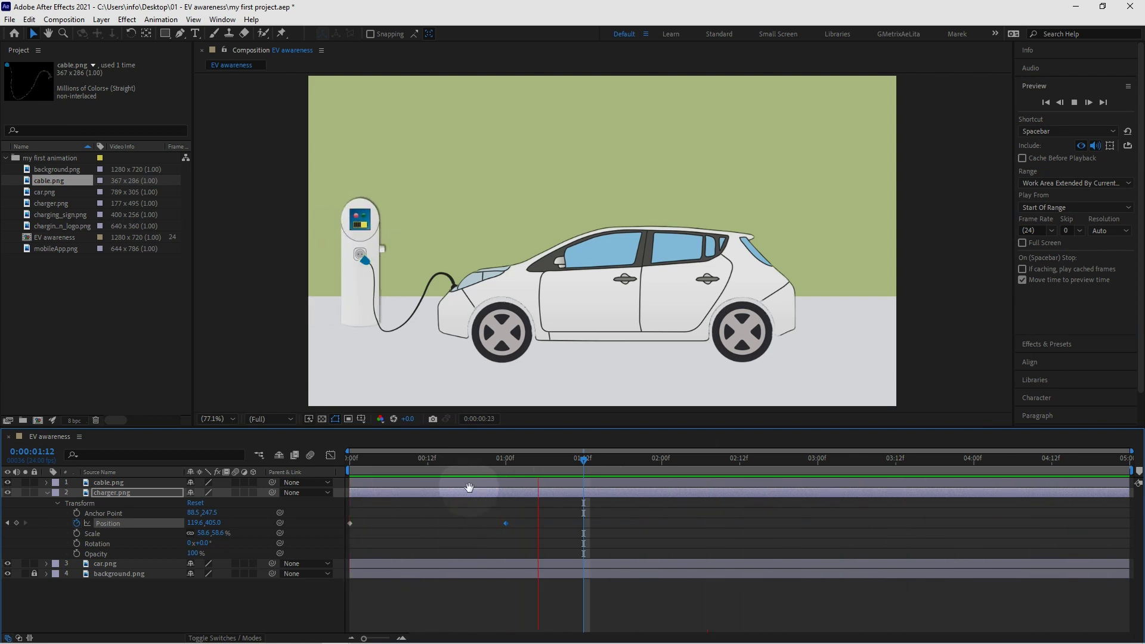
key("space")
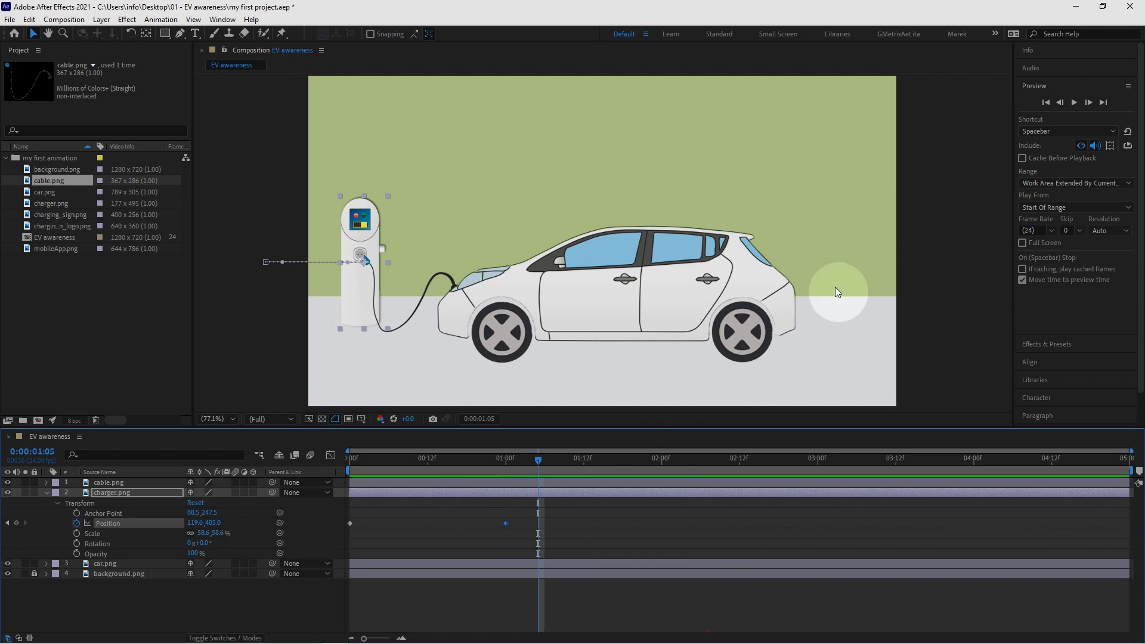
left_click(1037, 85)
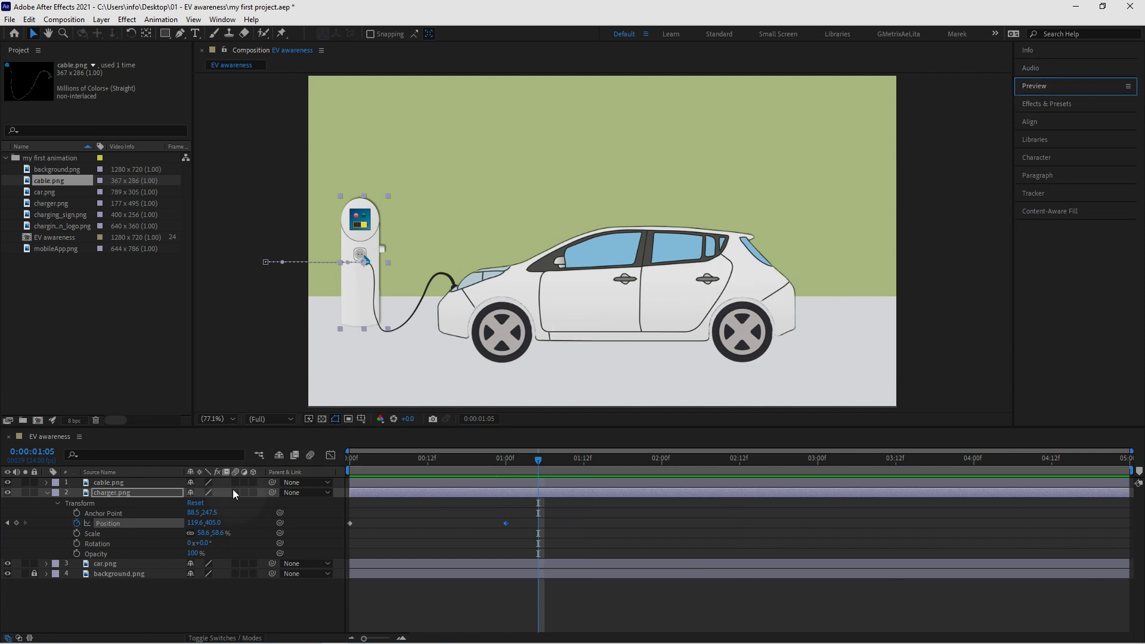
- At 0:00:01:00, expand the cable layer's Transform properties and add a Position keyframe
left_click_drag(356, 455, 504, 471)
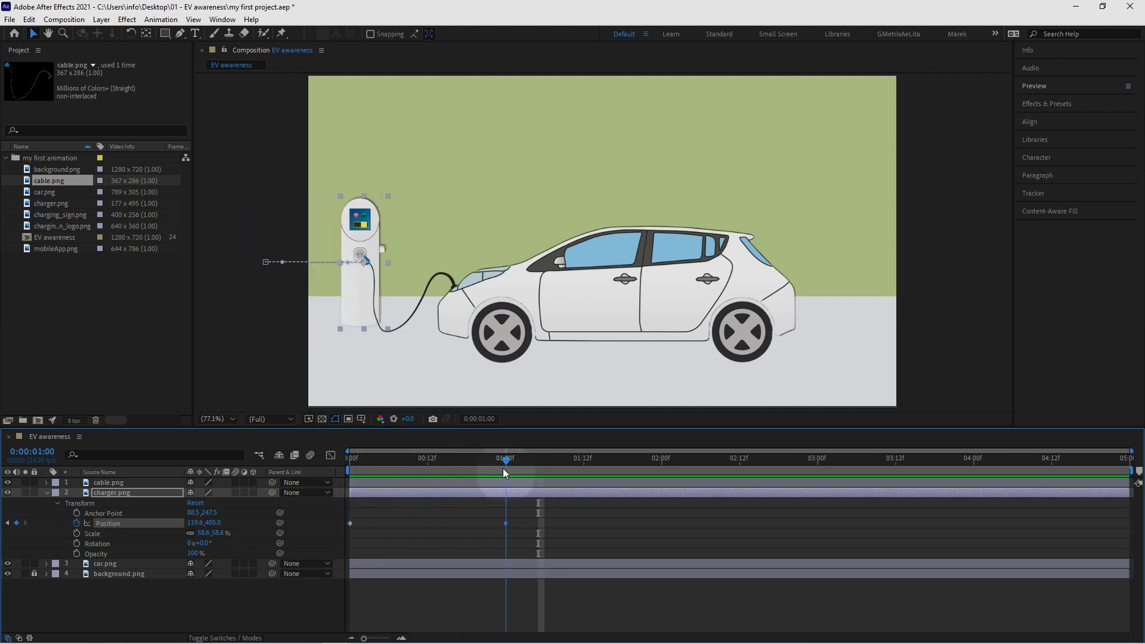
left_click(503, 467)
left_click(363, 218)
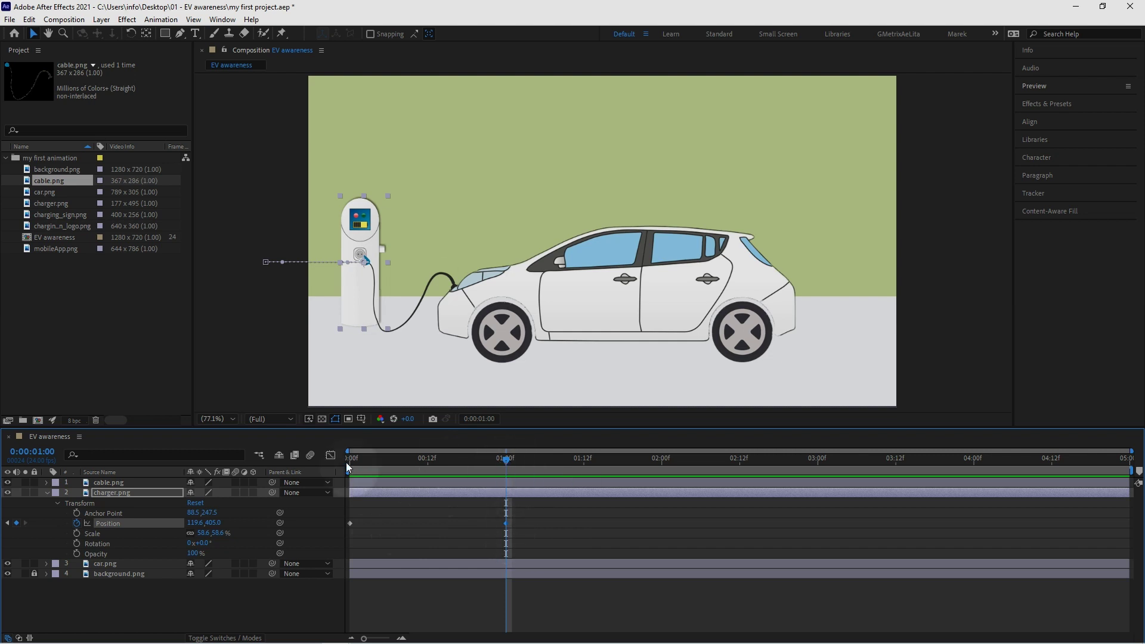
left_click(47, 482)
left_click(57, 492)
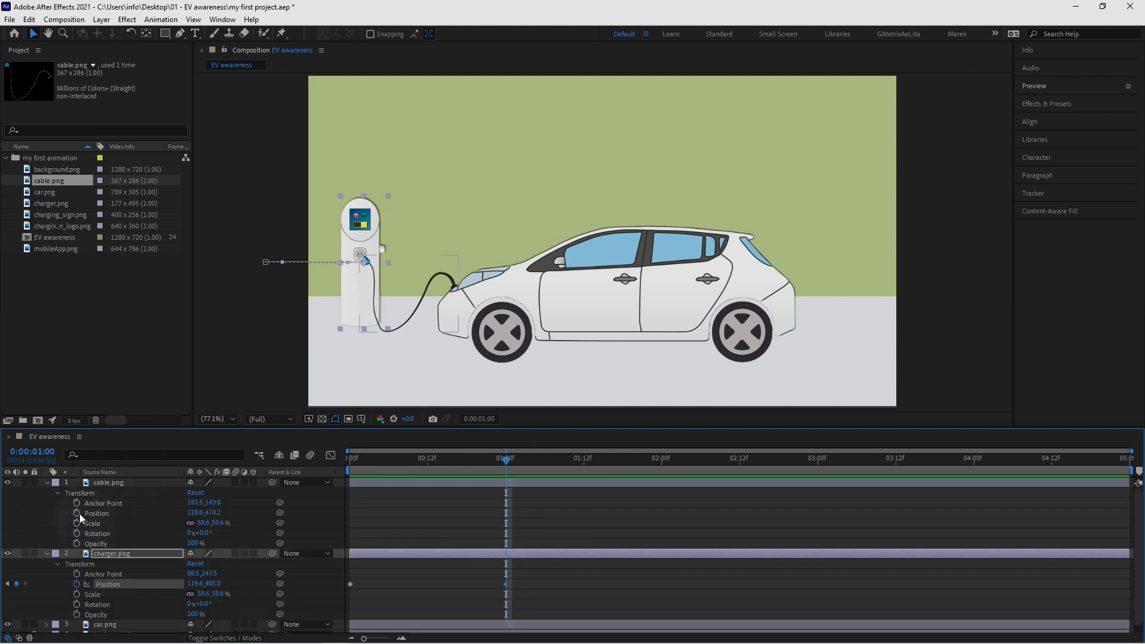
left_click(77, 513)
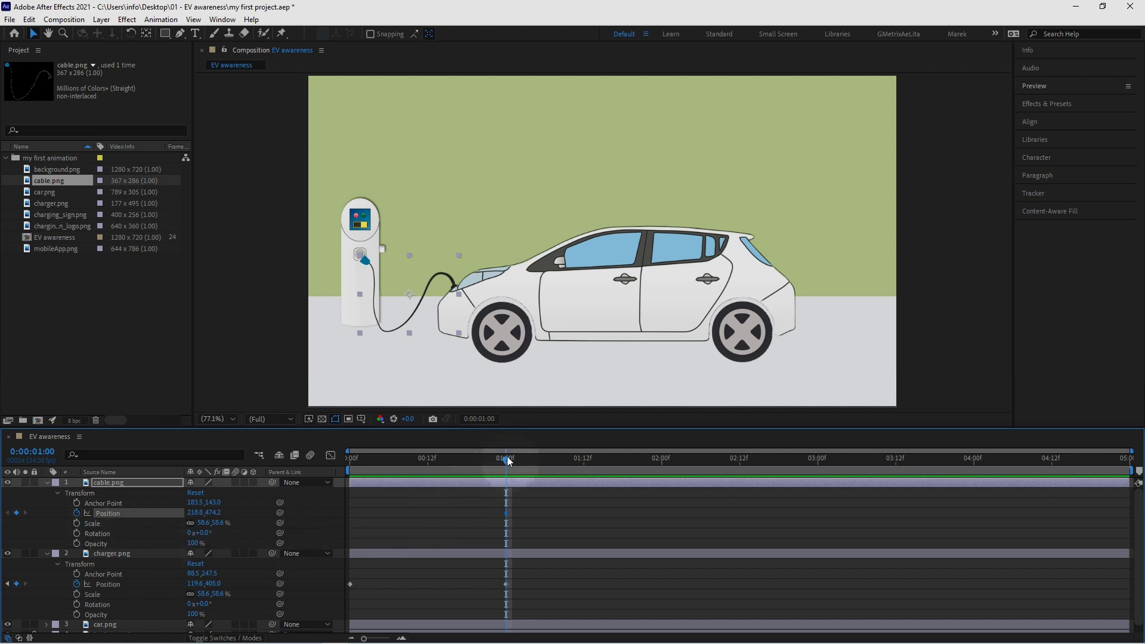
- At 0:00:00:00, move the cable left to about 11, 474 near the off-frame charger, previewing the motion between adjustments
left_click_drag(508, 459, 337, 463)
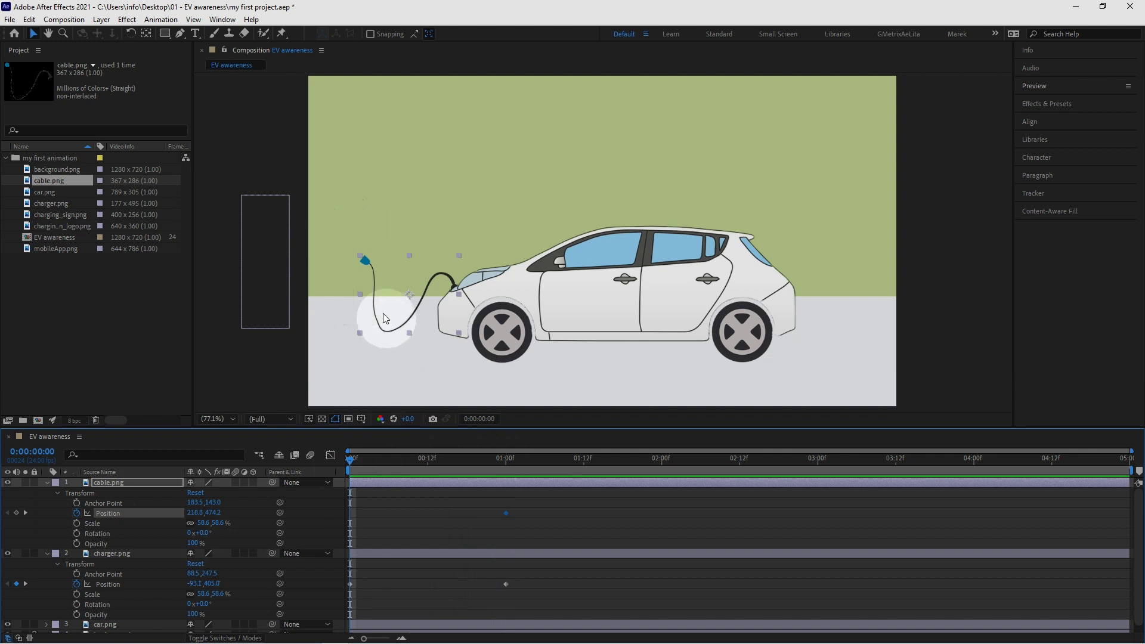
left_click_drag(358, 261, 266, 261)
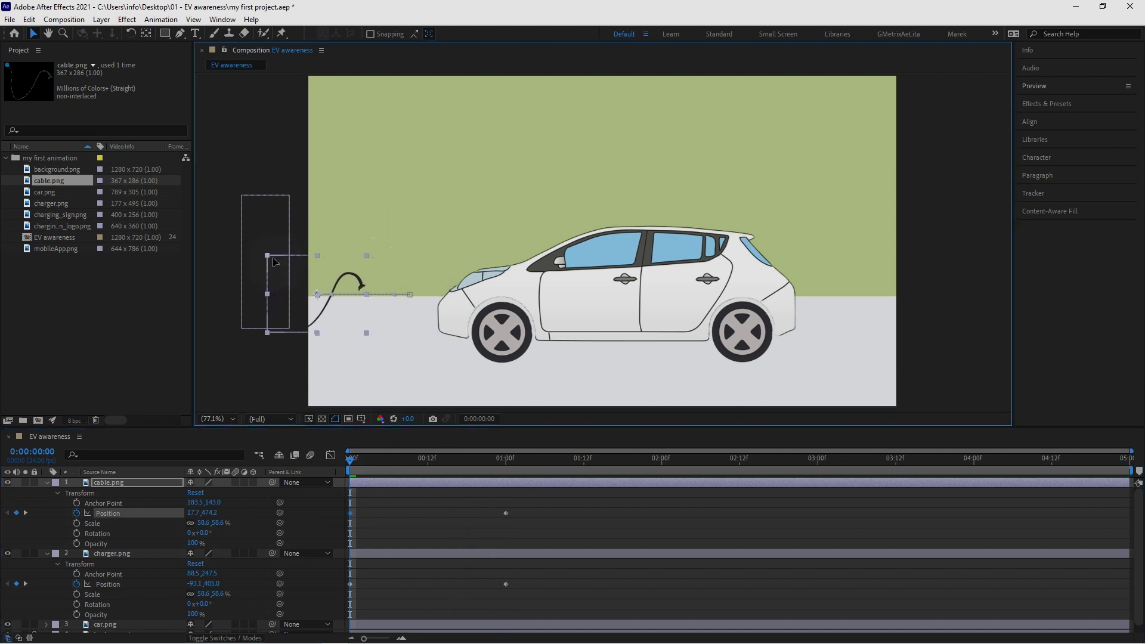
key("space")
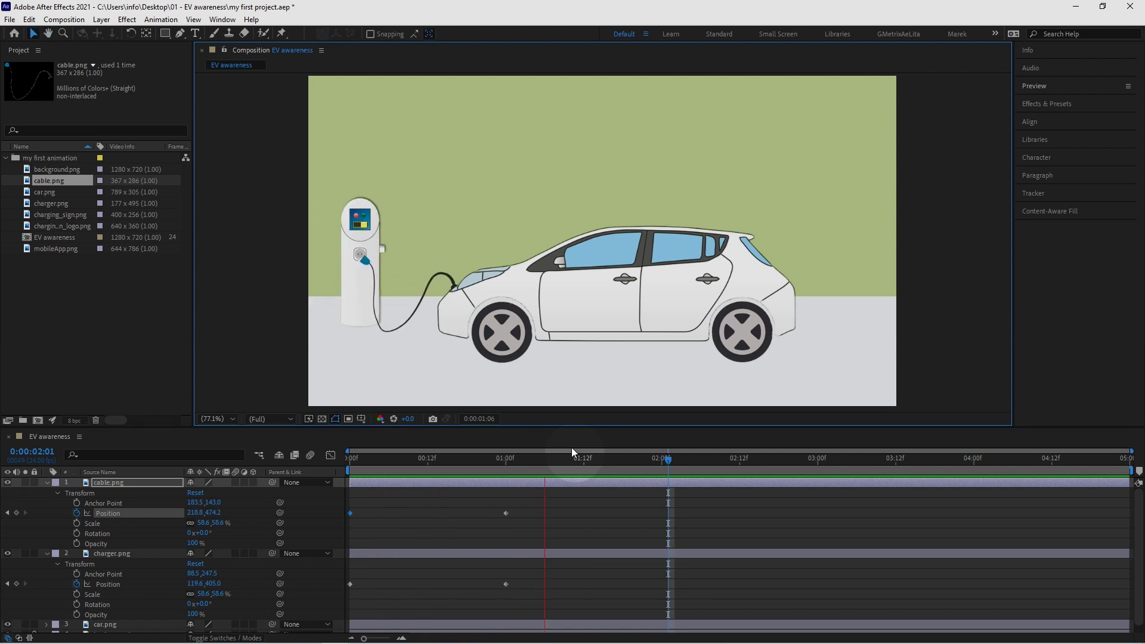
key("space")
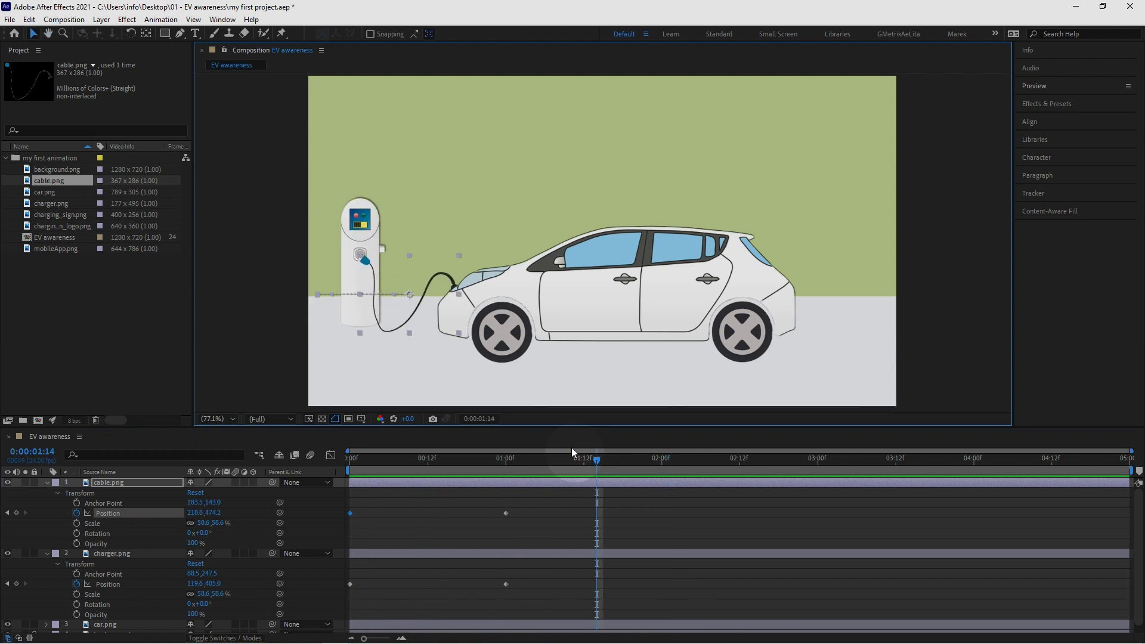
left_click_drag(380, 469, 337, 470)
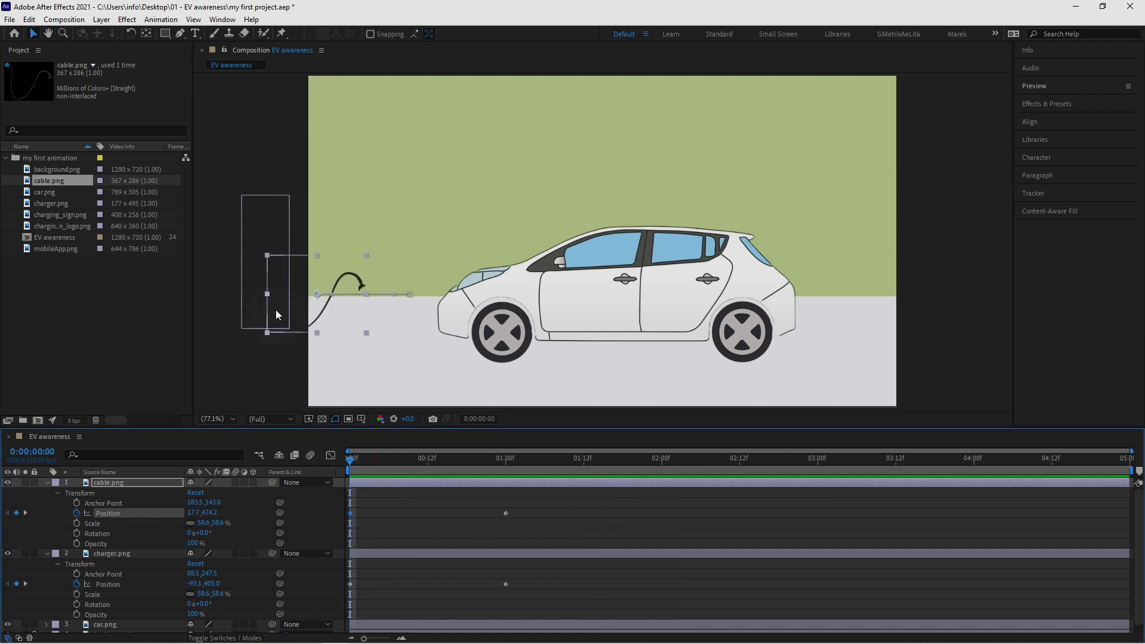
left_click_drag(276, 309, 274, 309)
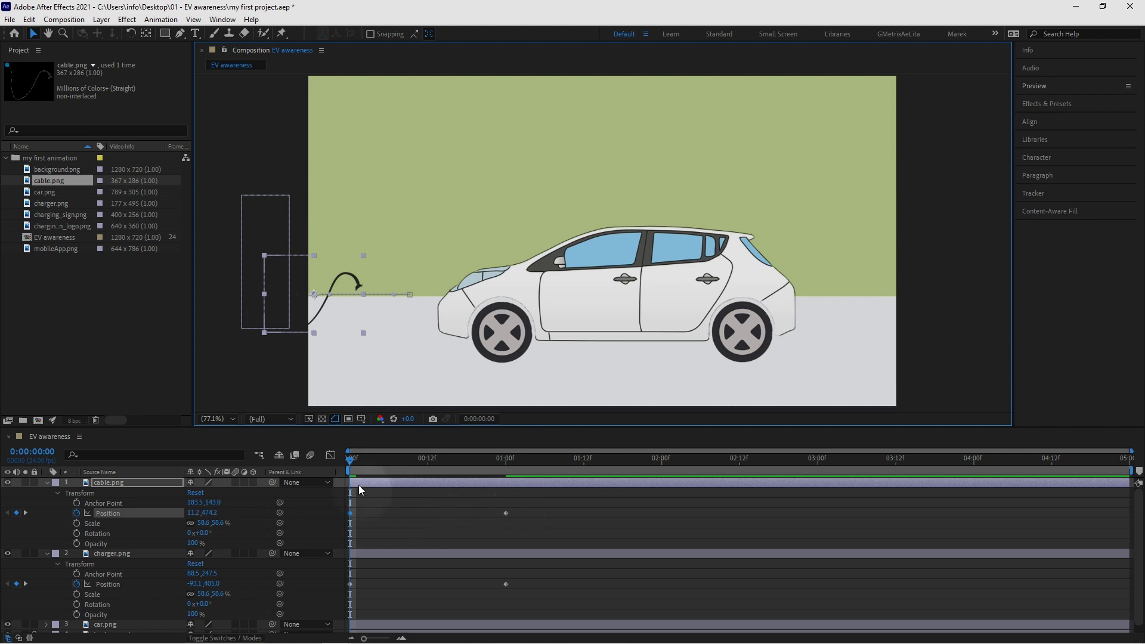
- At 0:00:00:02, try shifting the cable left to about 17, 474, and delete the resulting Position keyframe
left_click(352, 461)
left_click_drag(351, 460, 365, 466)
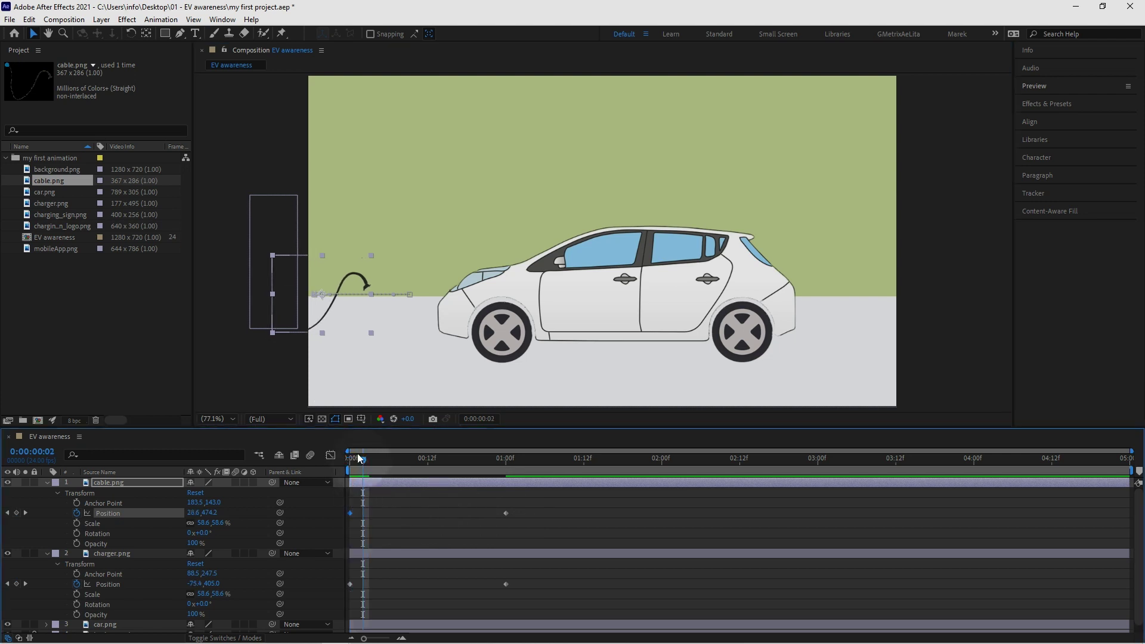
left_click_drag(288, 313, 282, 315)
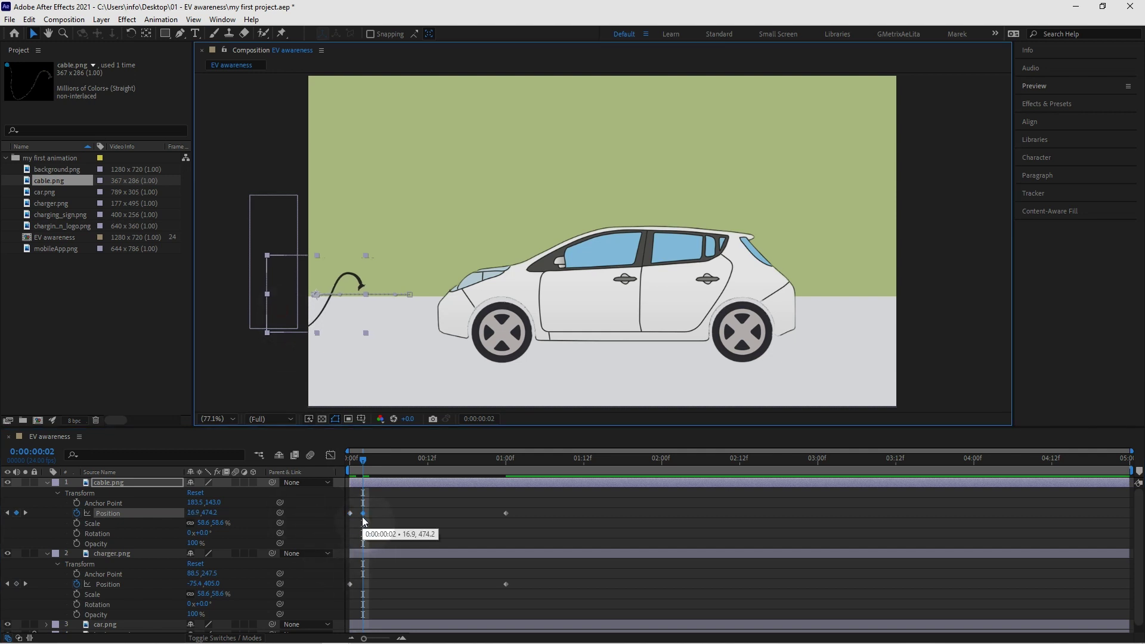
key("Delete")
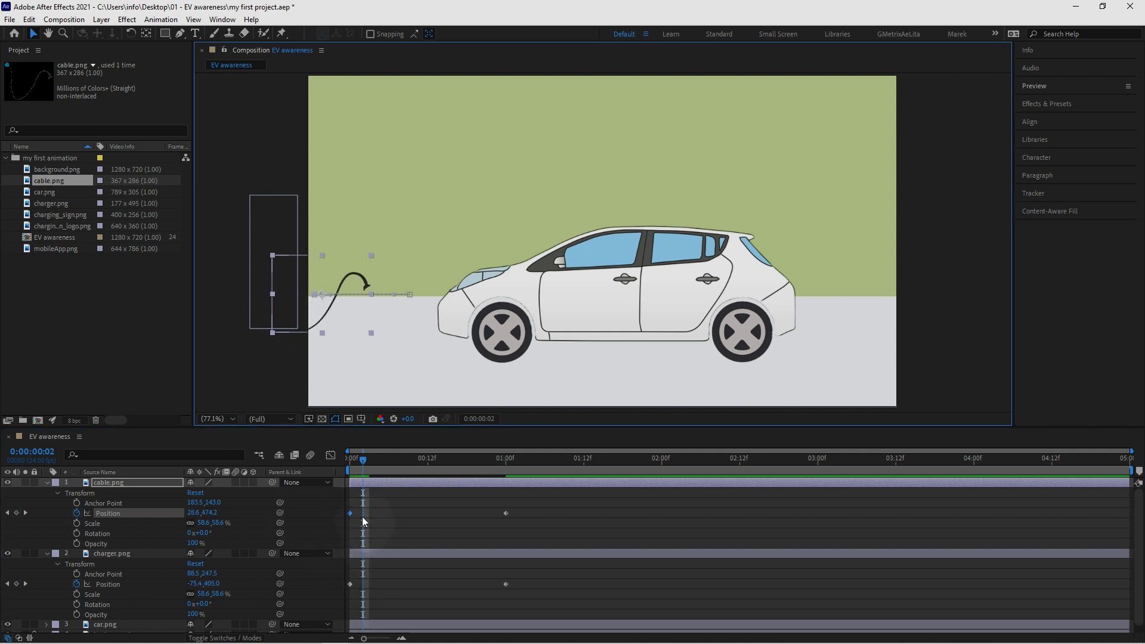
- Preview the combined charger and cable motion from the start of the composition
left_click(352, 459)
key("space")
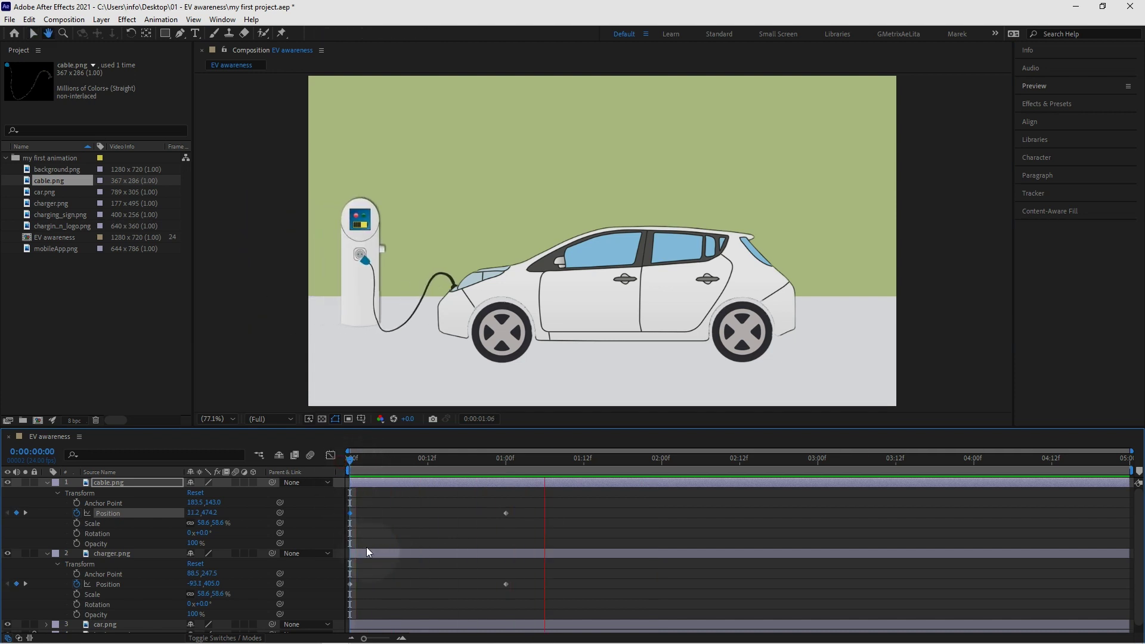
key("space")
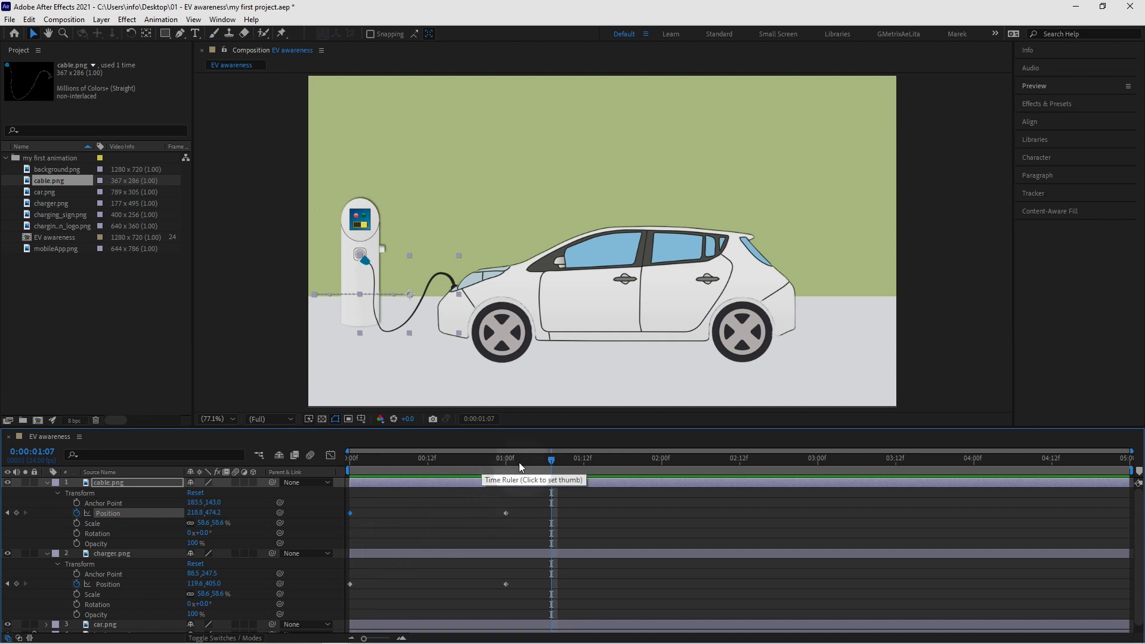
- At 0:00:01:00, remove all Position keyframes from the cable layer and collapse its properties
left_click_drag(551, 460, 505, 457)
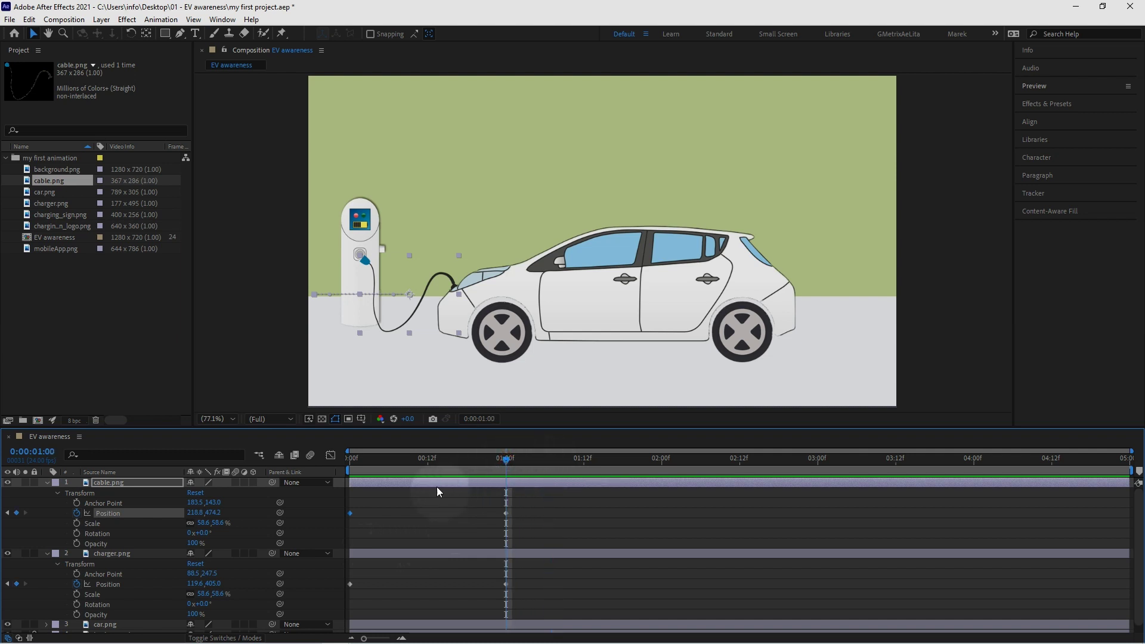
left_click(77, 512)
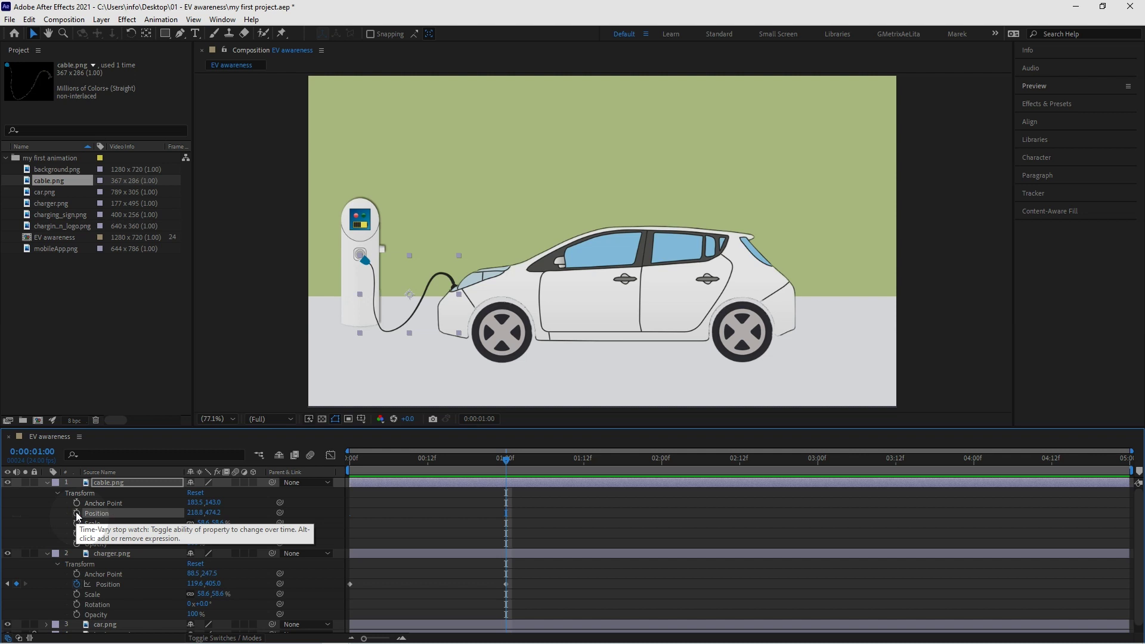
left_click(47, 483)
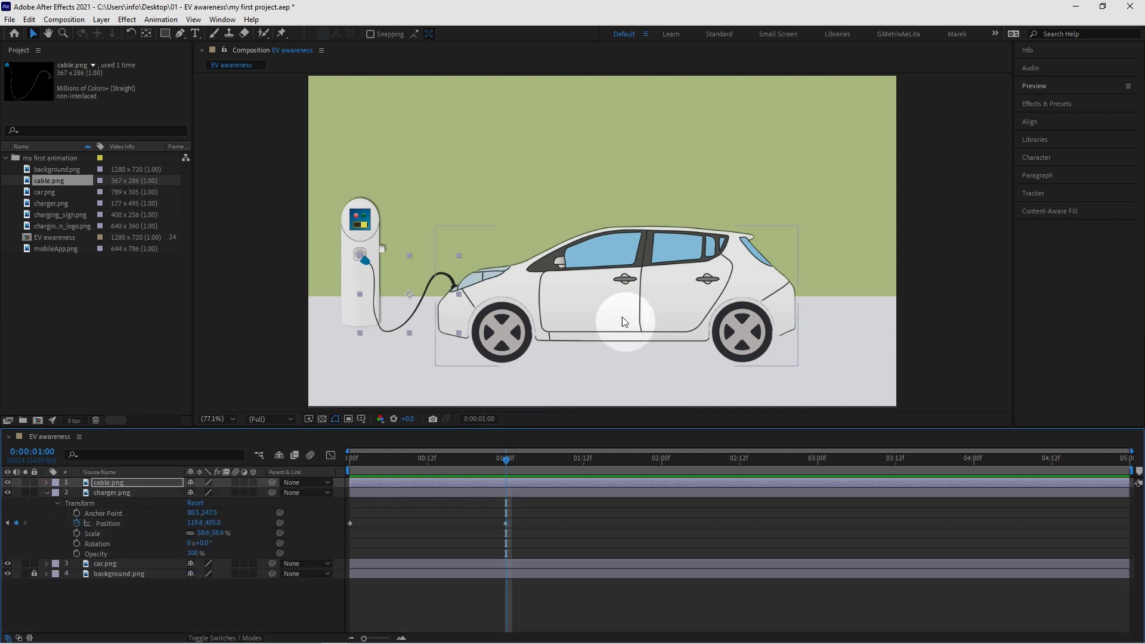
- Select the car and move it horizontally out of the composition, just past the frame's right edge
left_click(638, 289)
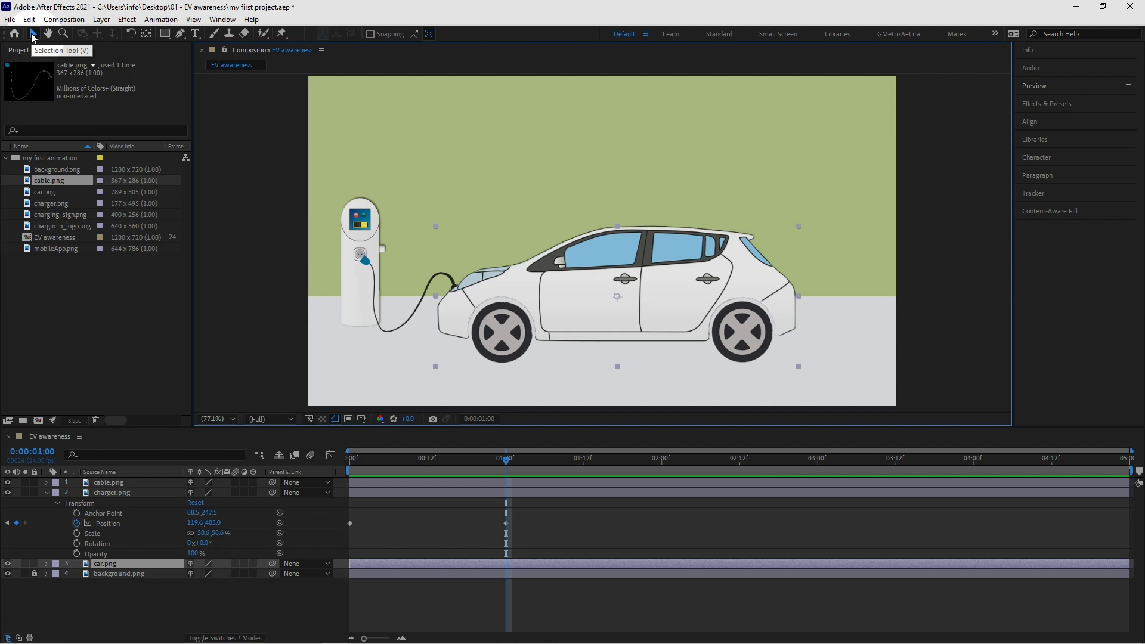
left_click_drag(585, 286, 1051, 294)
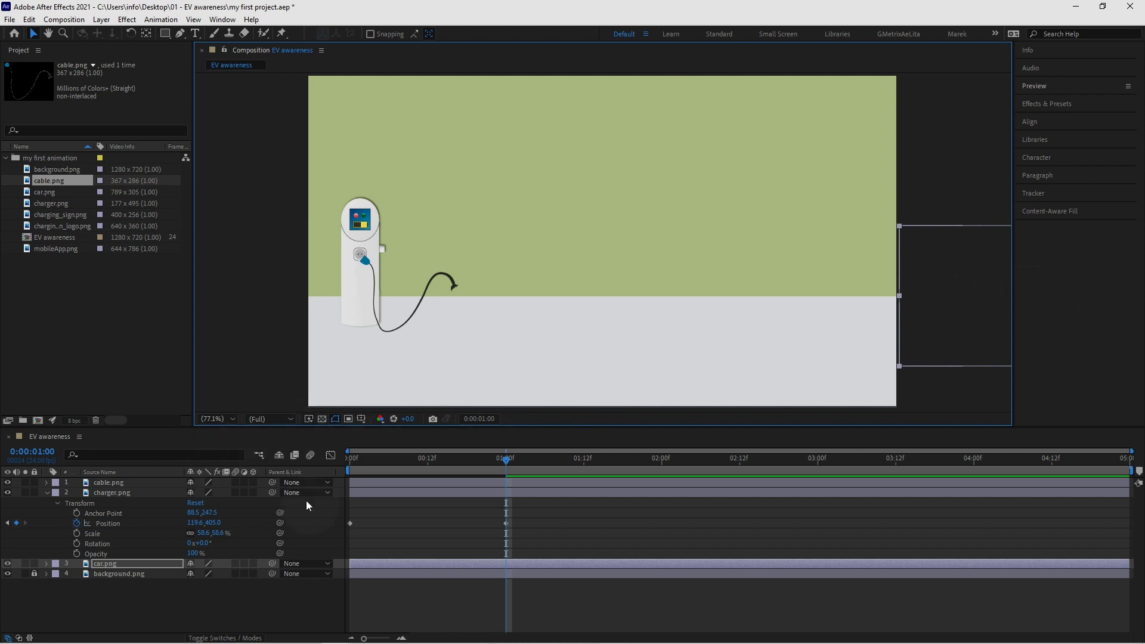
- At 0:00:01:00, expand the car layer's Transform properties and add a starting Position keyframe for the off-frame car
left_click_drag(379, 460, 507, 467)
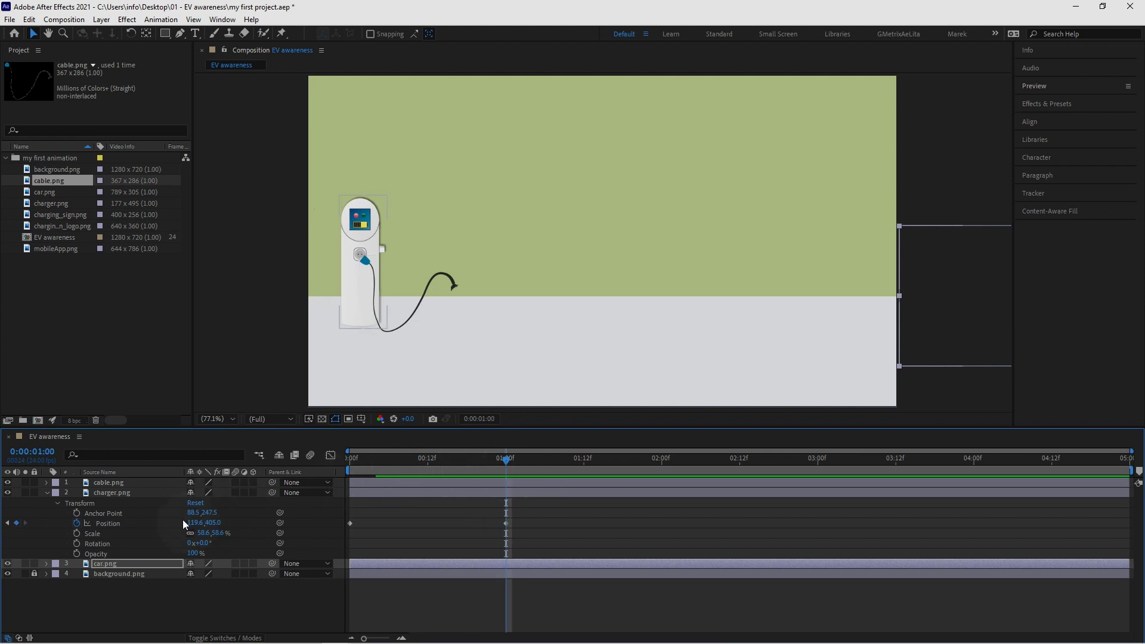
left_click(105, 564)
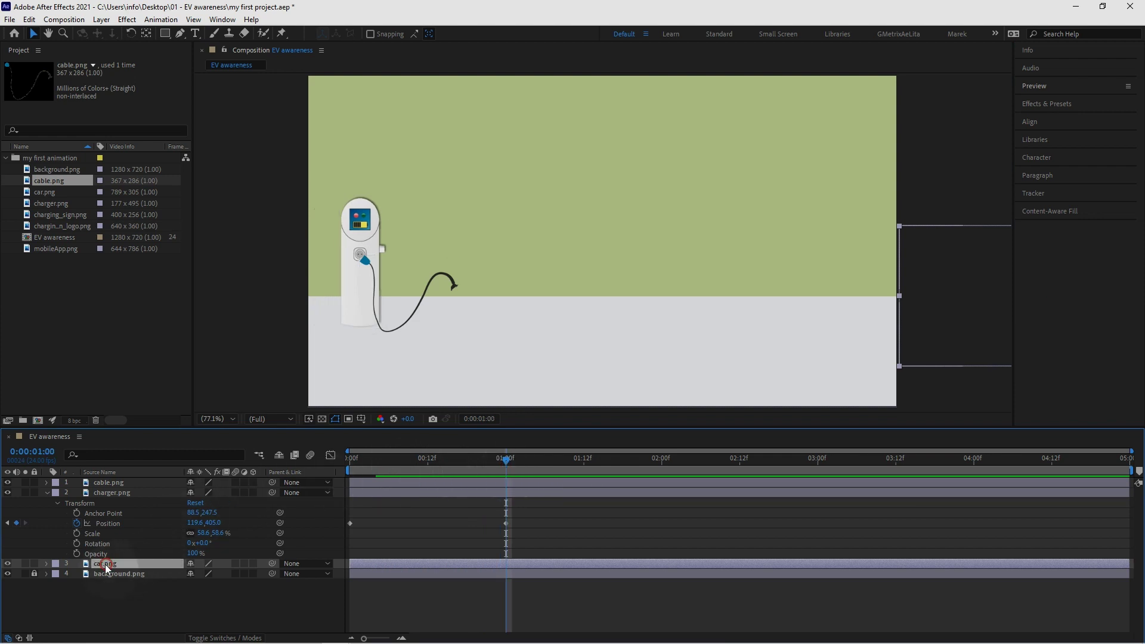
left_click(47, 563)
left_click(56, 574)
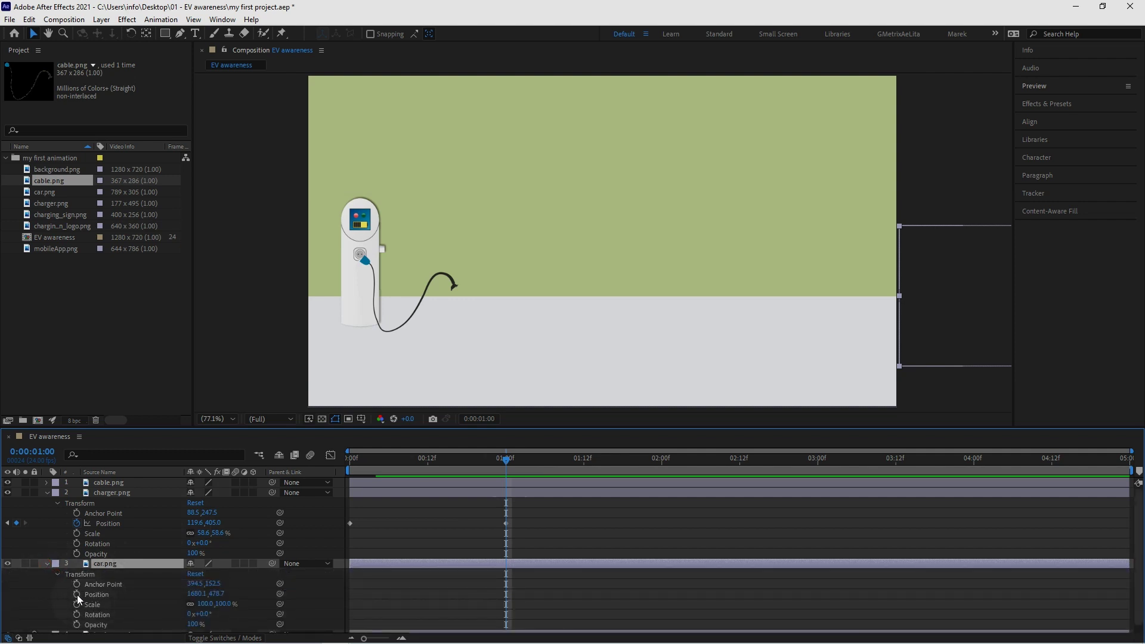
left_click(77, 595)
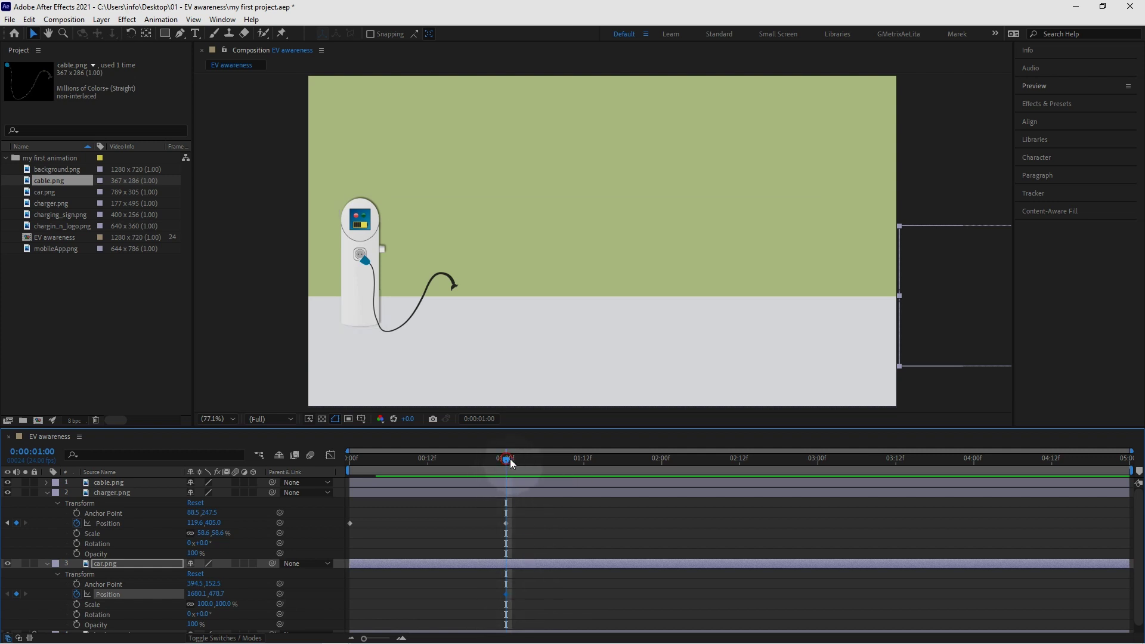
- At 0:00:02:12, move the car horizontally into the scene to about 675, 479, with its nose at the cable's free end
left_click_drag(510, 459, 739, 464)
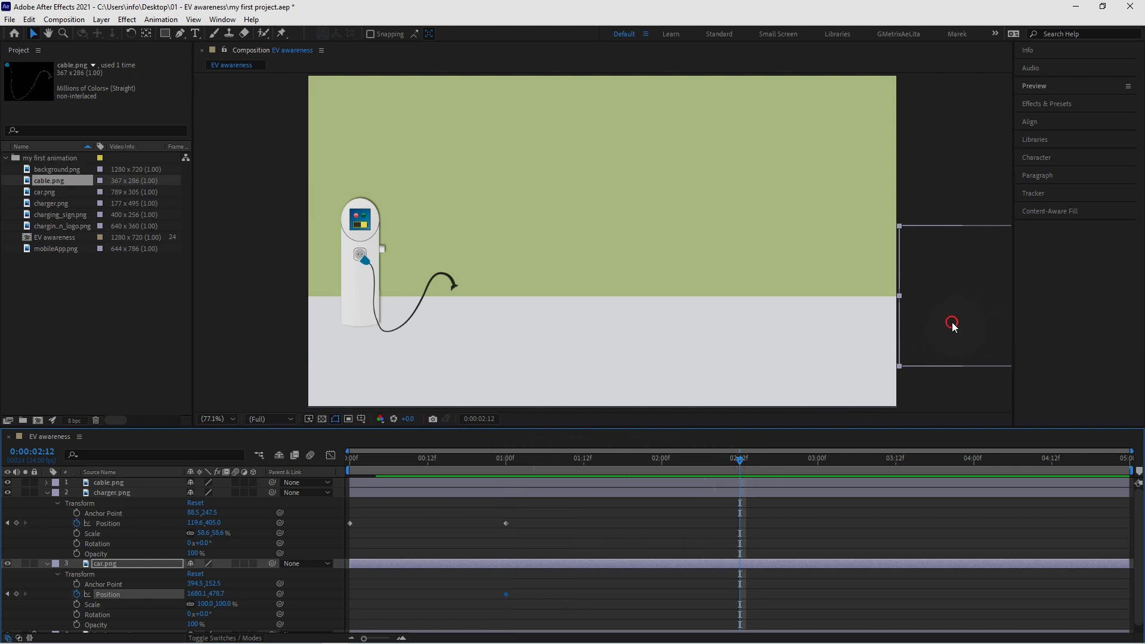
left_click_drag(951, 322, 668, 324)
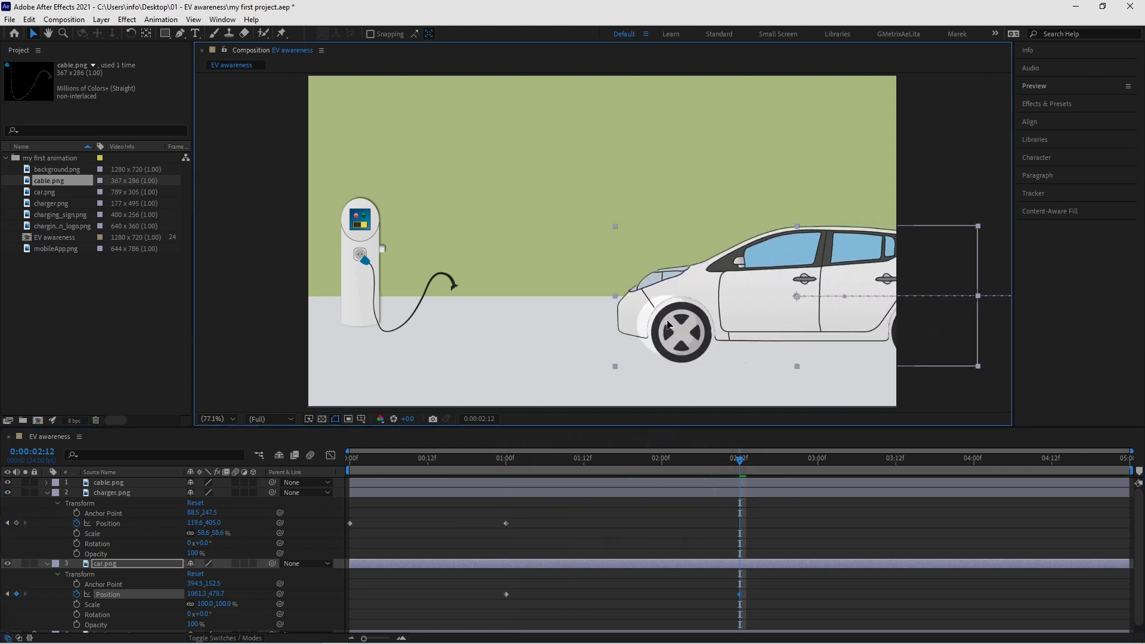
left_click_drag(668, 325, 489, 295)
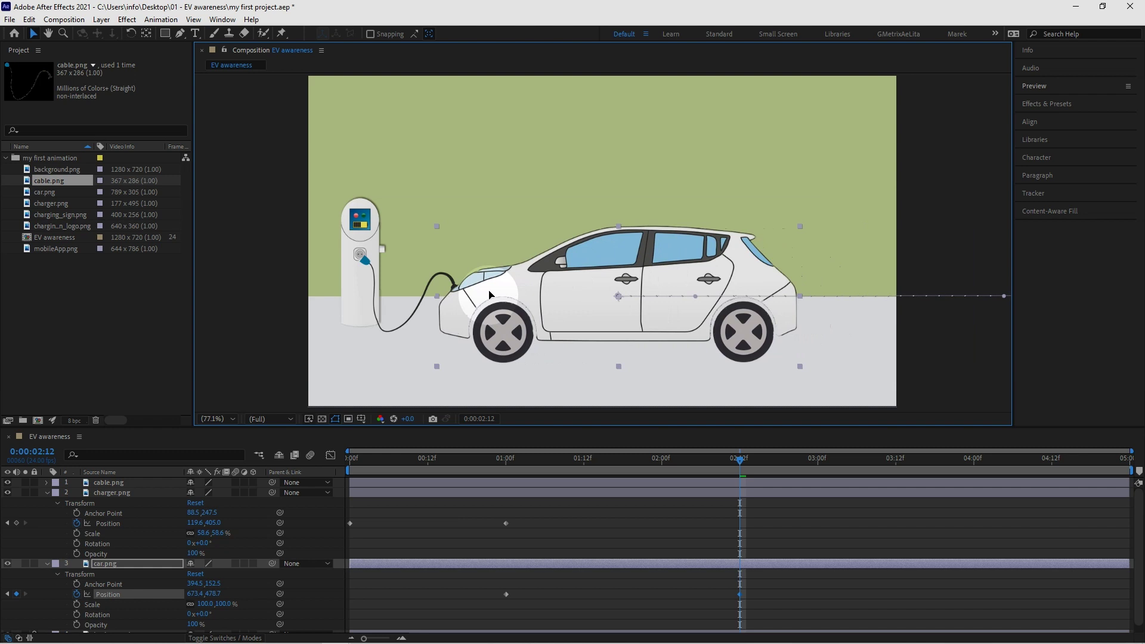
- Preview the charger and car motion and scrub through the car's entrance
key("space")
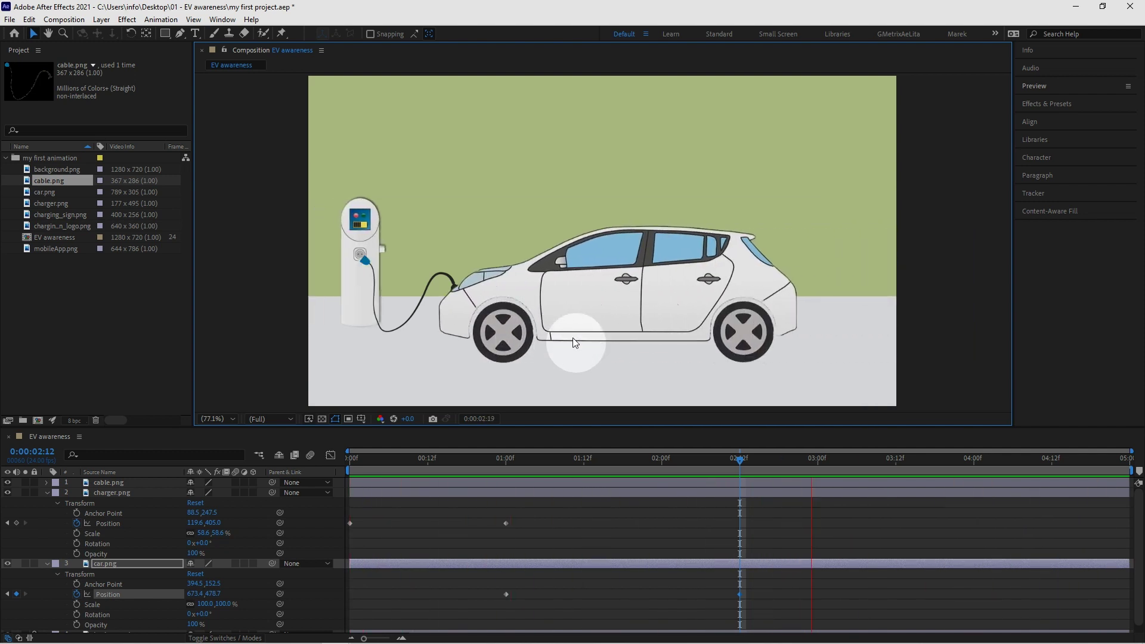
left_click(575, 343)
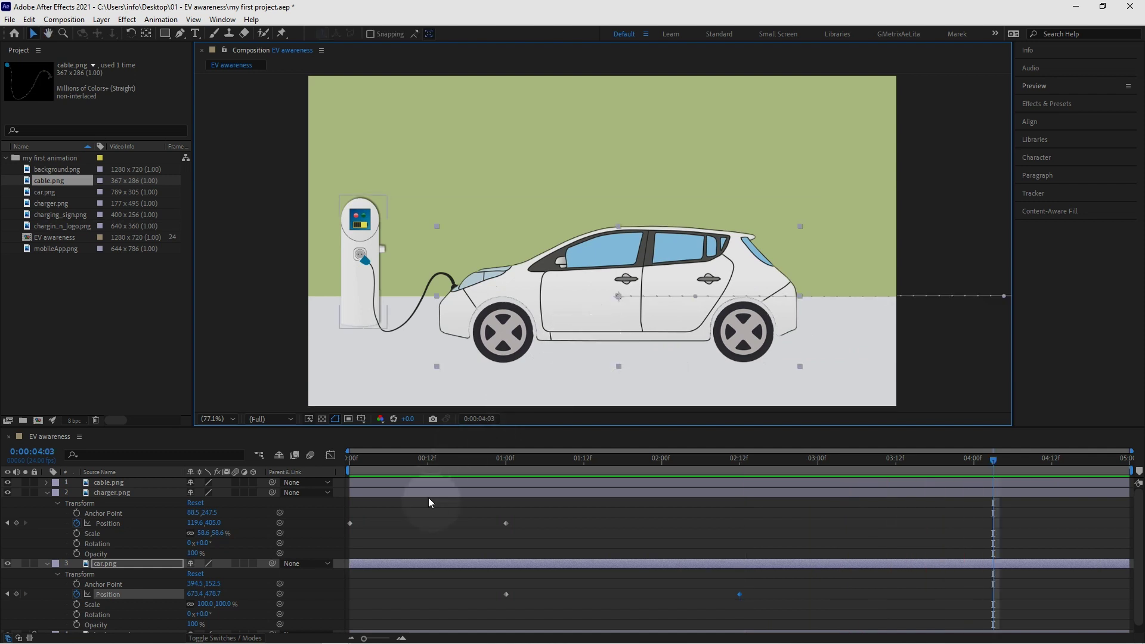
left_click_drag(424, 460, 613, 461)
- At 0:00:02:12, add an Opacity keyframe of 0% to the cable layer
left_click_drag(703, 464, 739, 467)
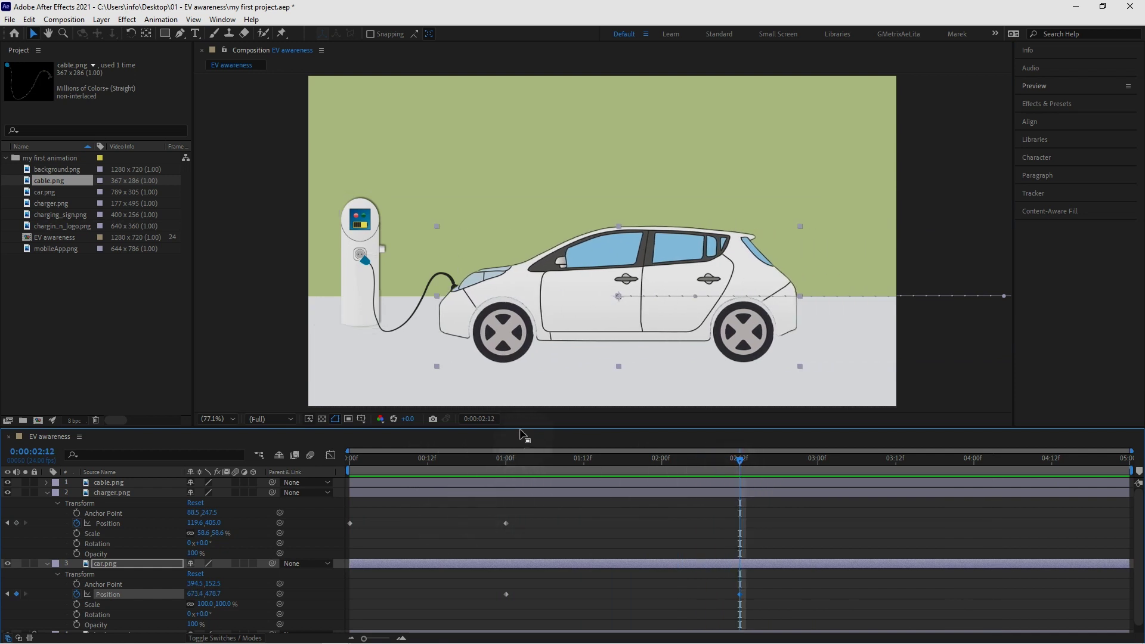
left_click_drag(519, 427, 520, 396)
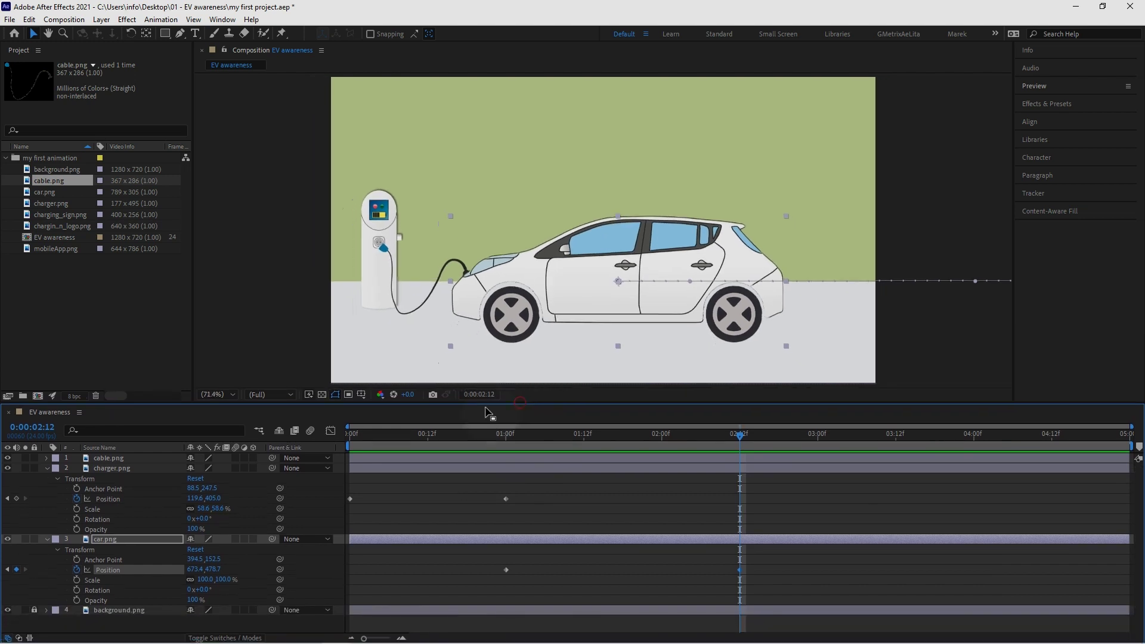
left_click(82, 460)
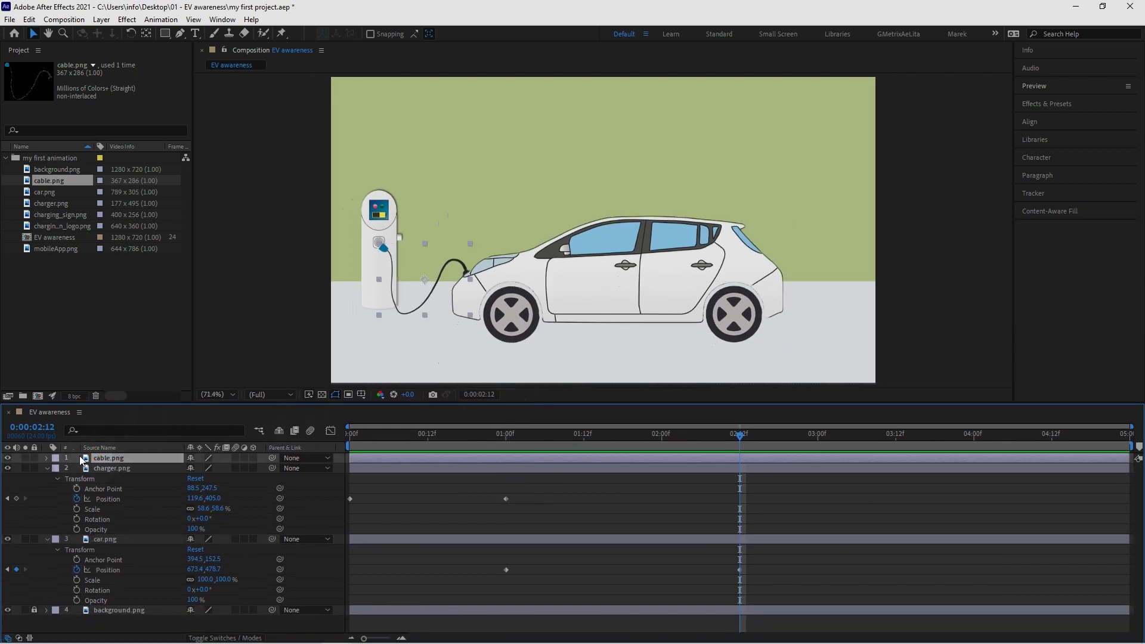
left_click(47, 458)
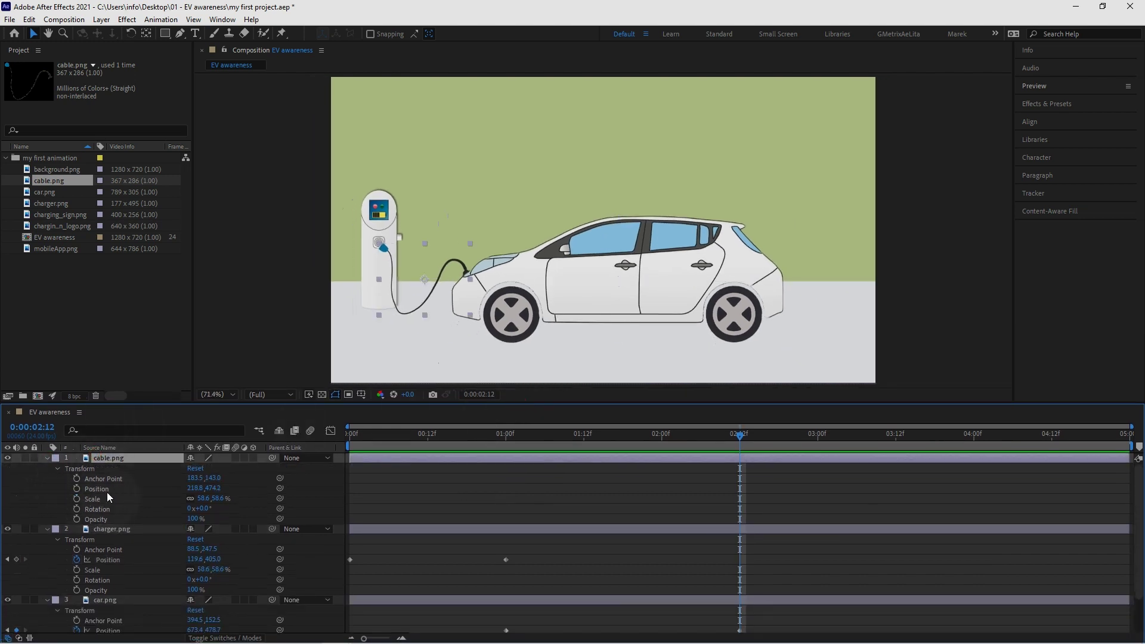
left_click(92, 519)
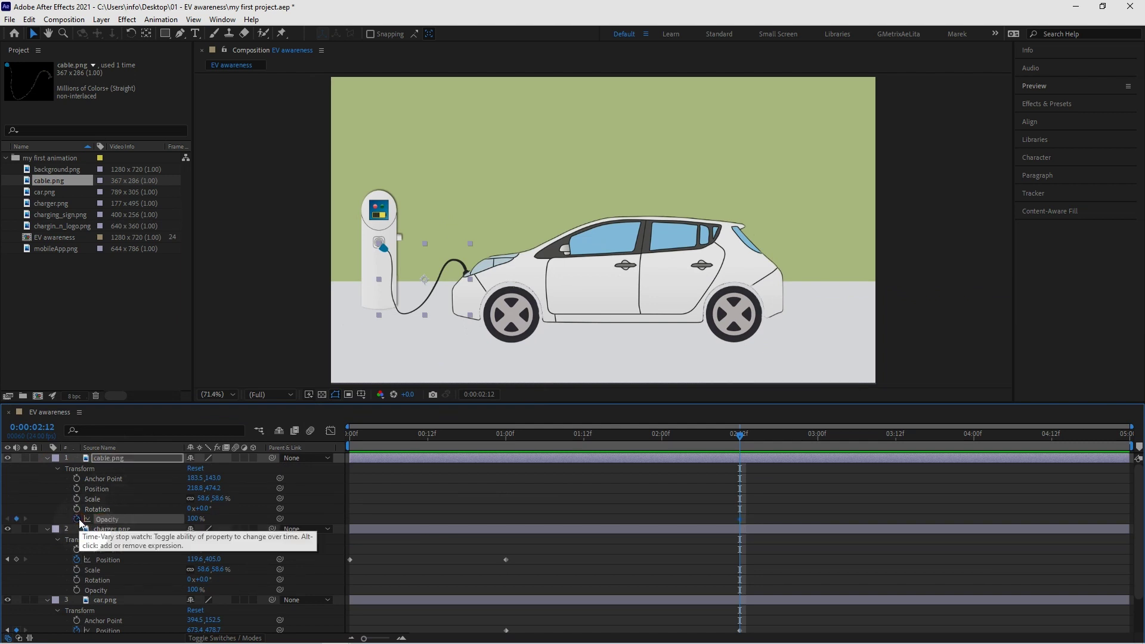
left_click(193, 519)
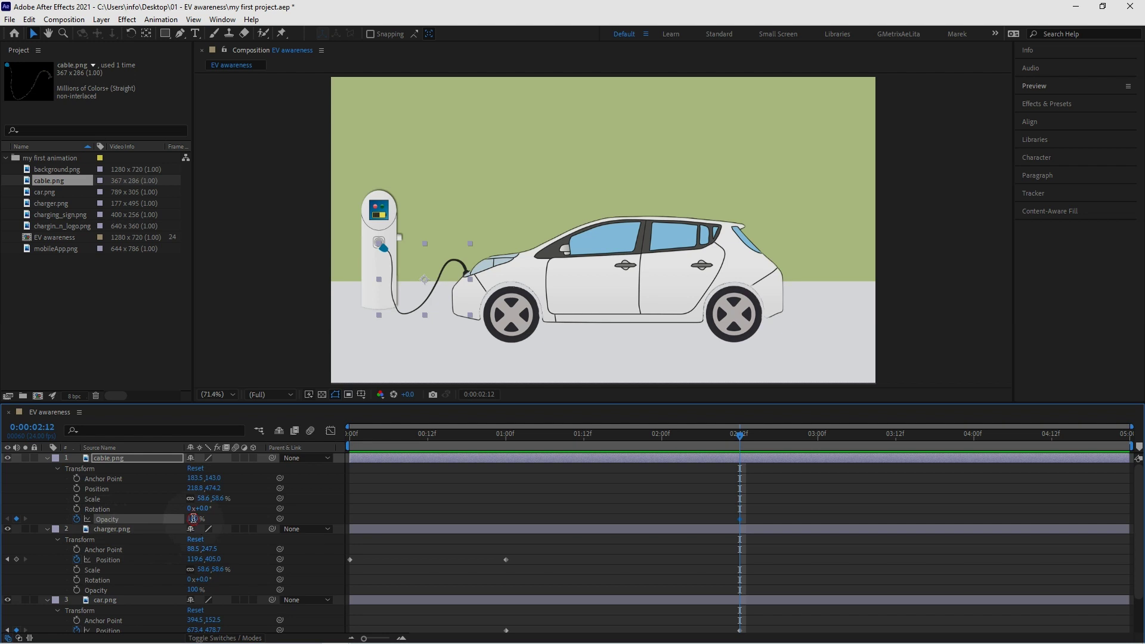
type("0")
key("Return")
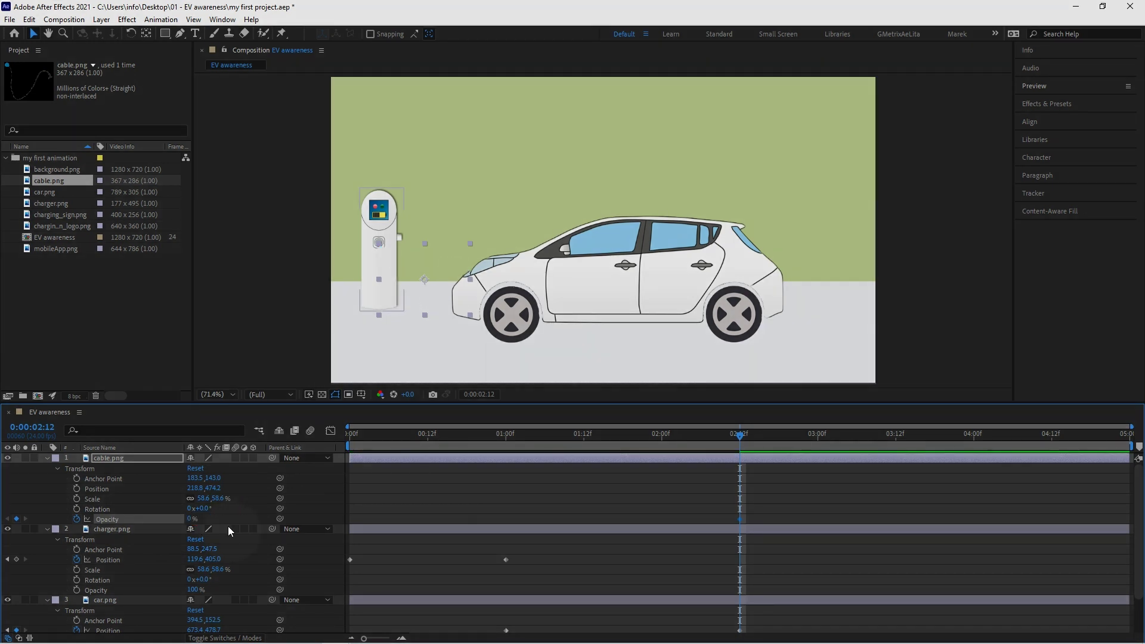
- At 0:00:03:12, set the cable's Opacity to 100% as a second keyframe
left_click(751, 472)
left_click_drag(740, 436, 893, 449)
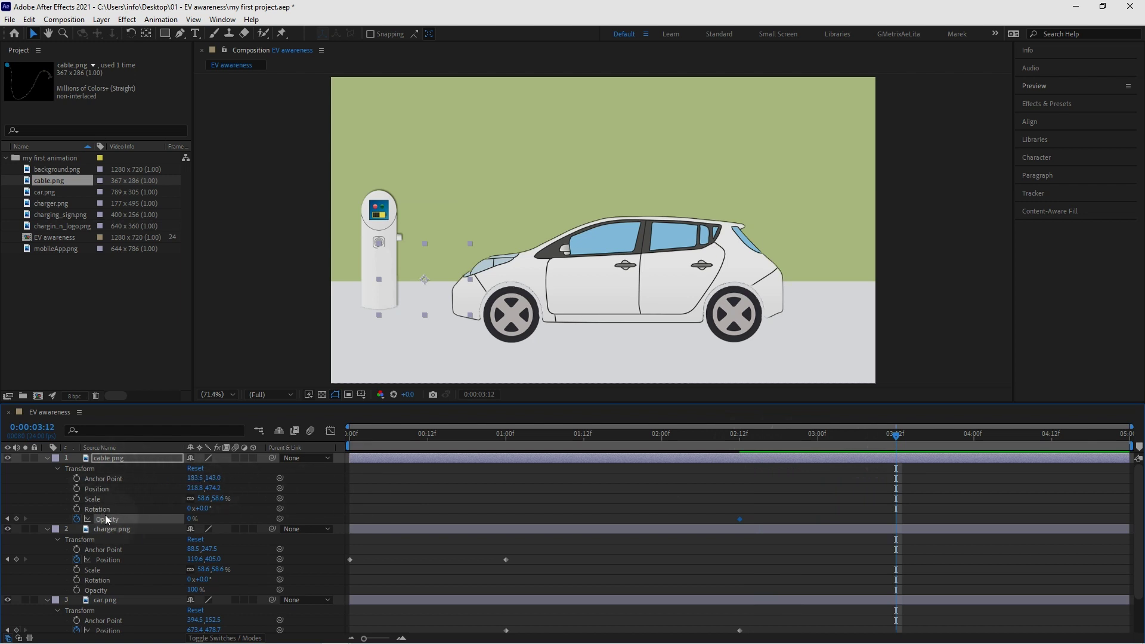
left_click(191, 519)
type("100")
key("Return")
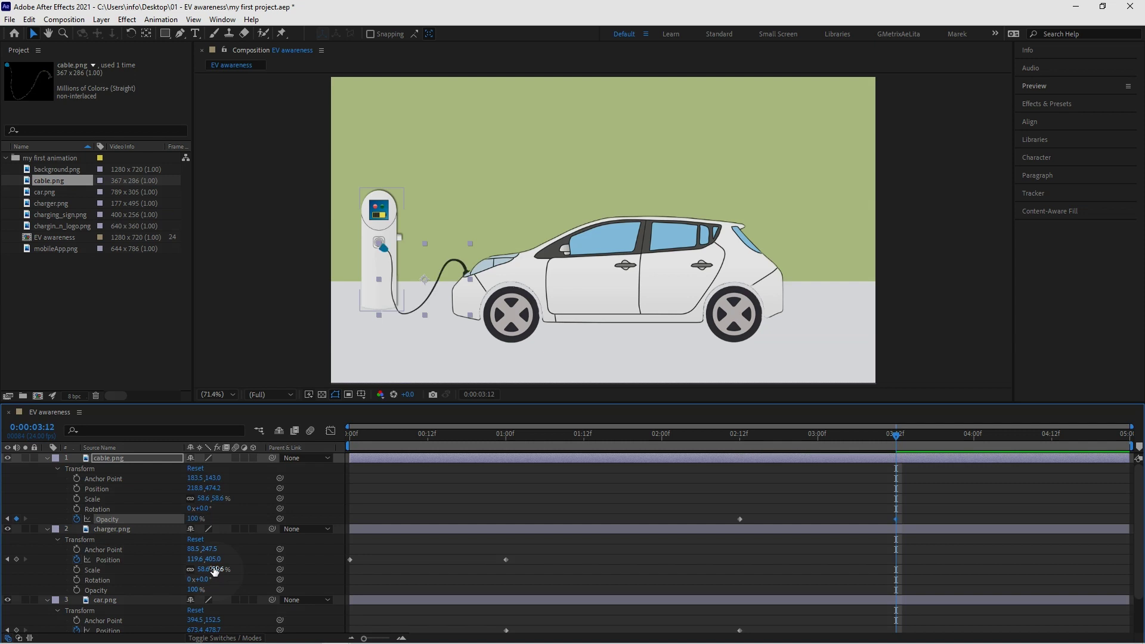
- Preview the whole animation including the cable's fade-in
key("space")
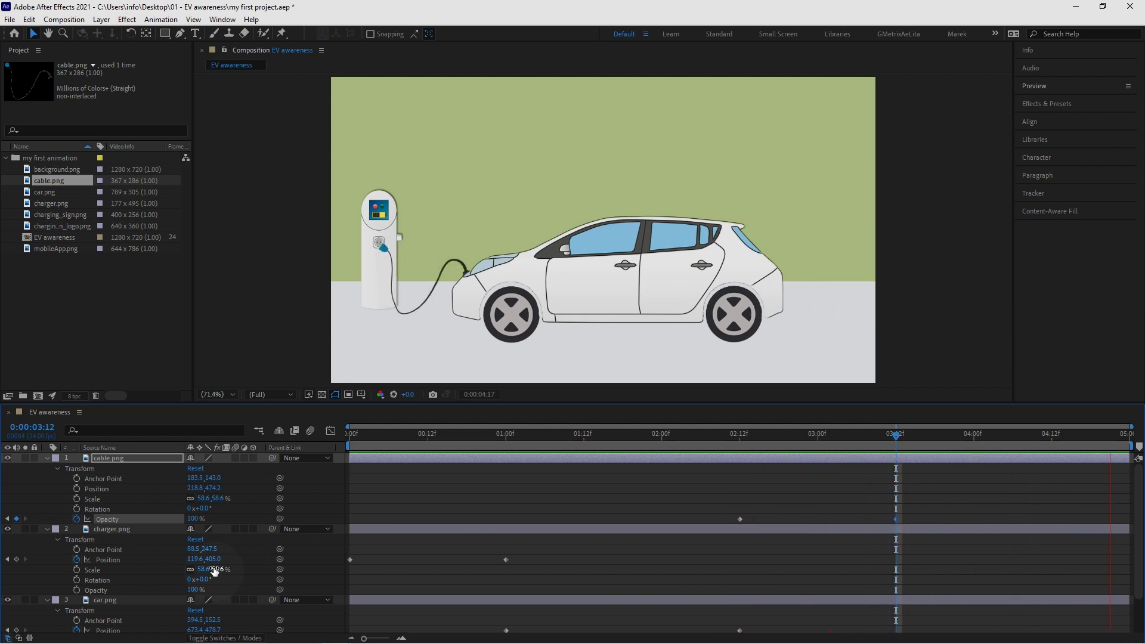
left_click(409, 433)
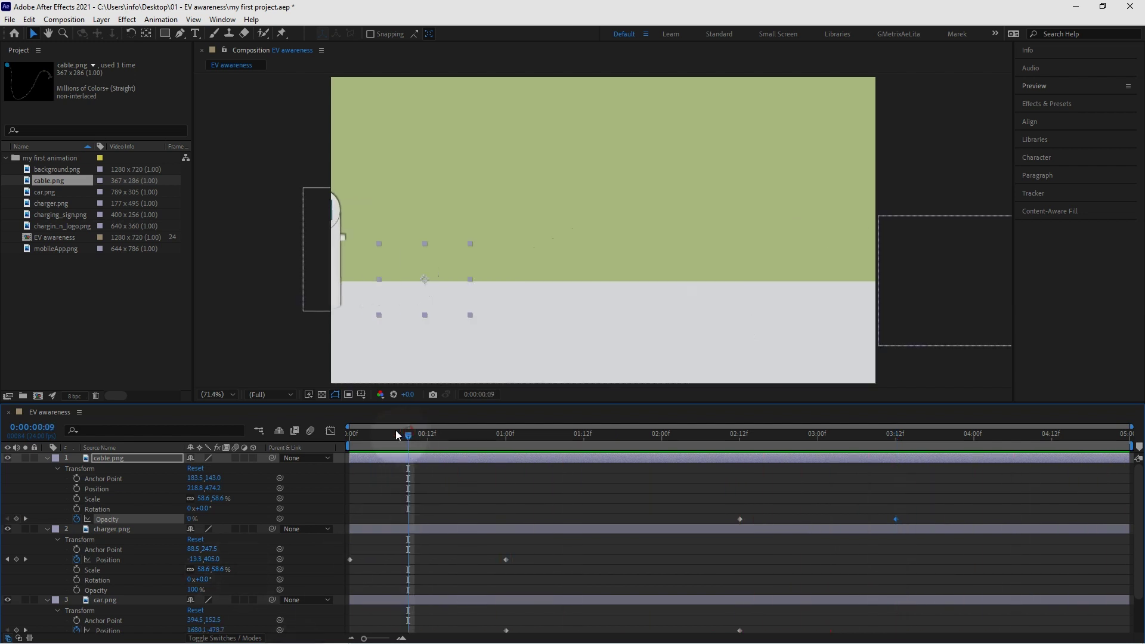
left_click(408, 449)
- At 0:00:03:12, add a text layer reading "Join Ev Revolution" in the green area above the car
left_click_drag(408, 435, 893, 457)
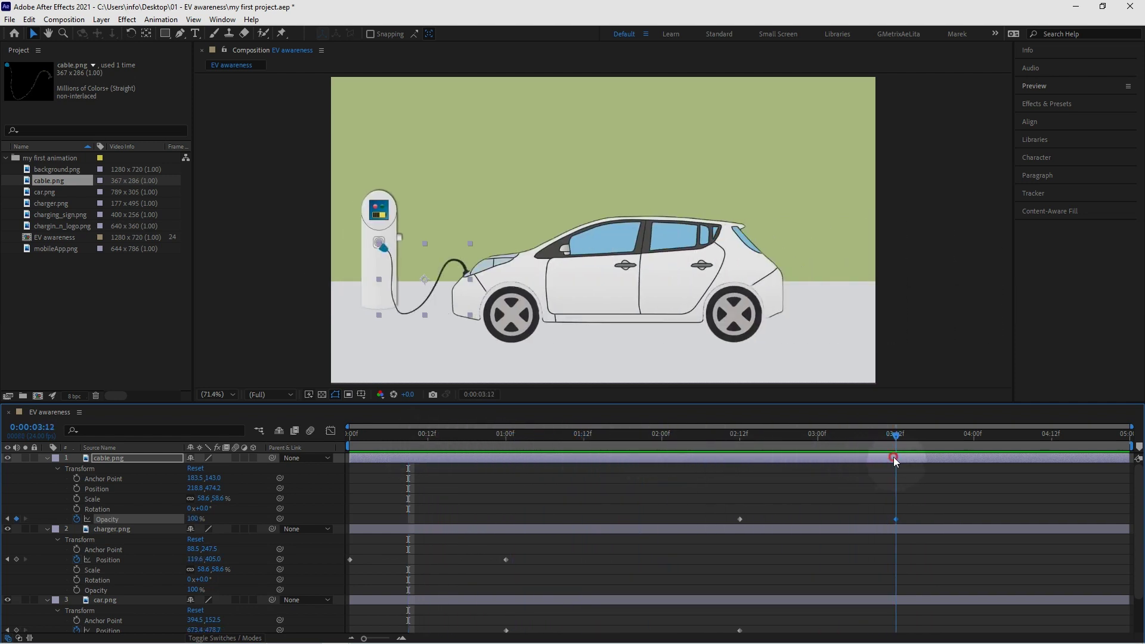
left_click(447, 195)
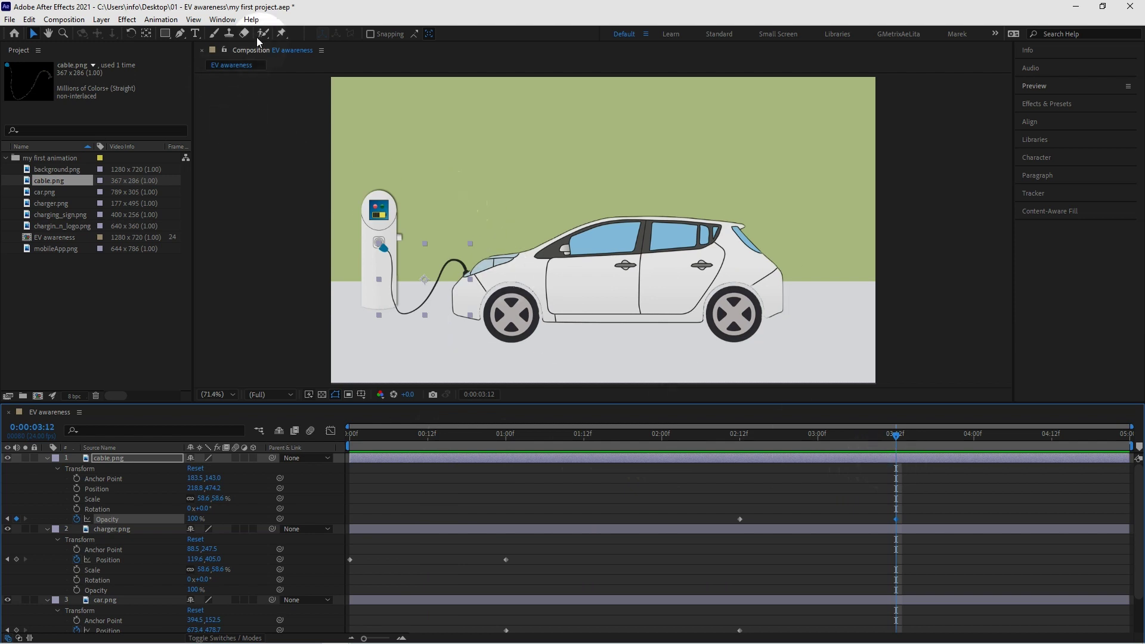
left_click(195, 34)
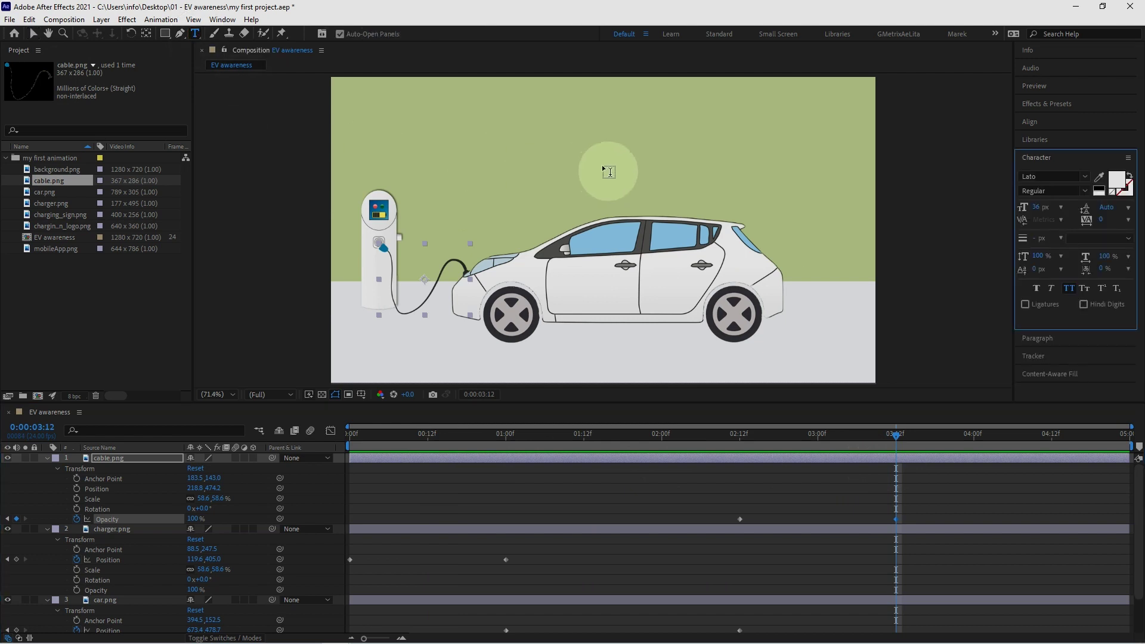
left_click(601, 127)
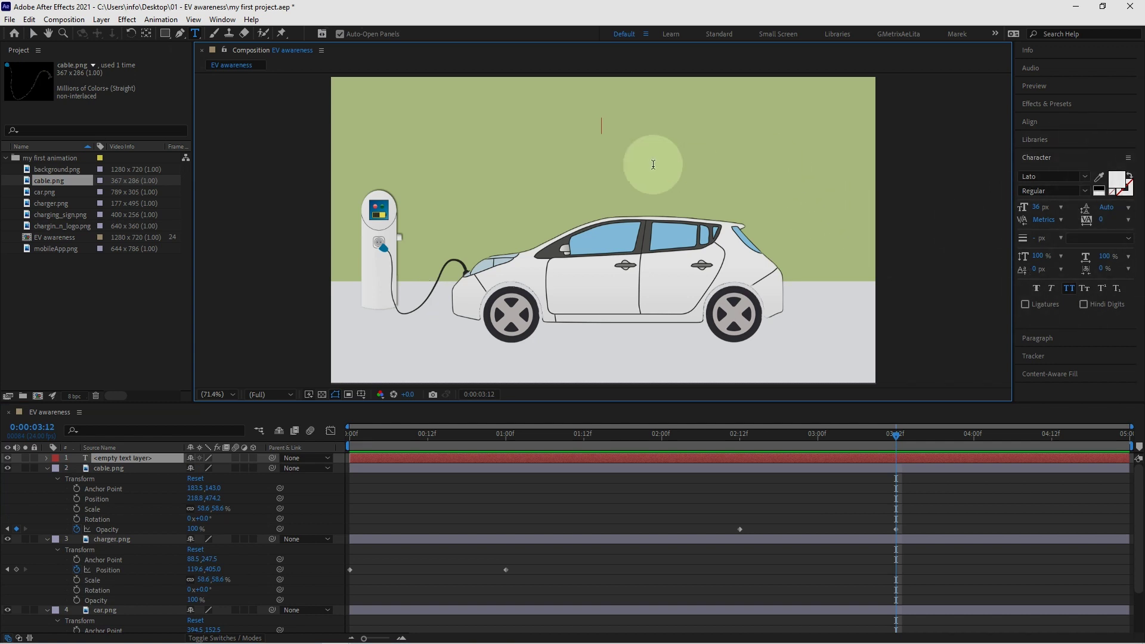
type("Join")
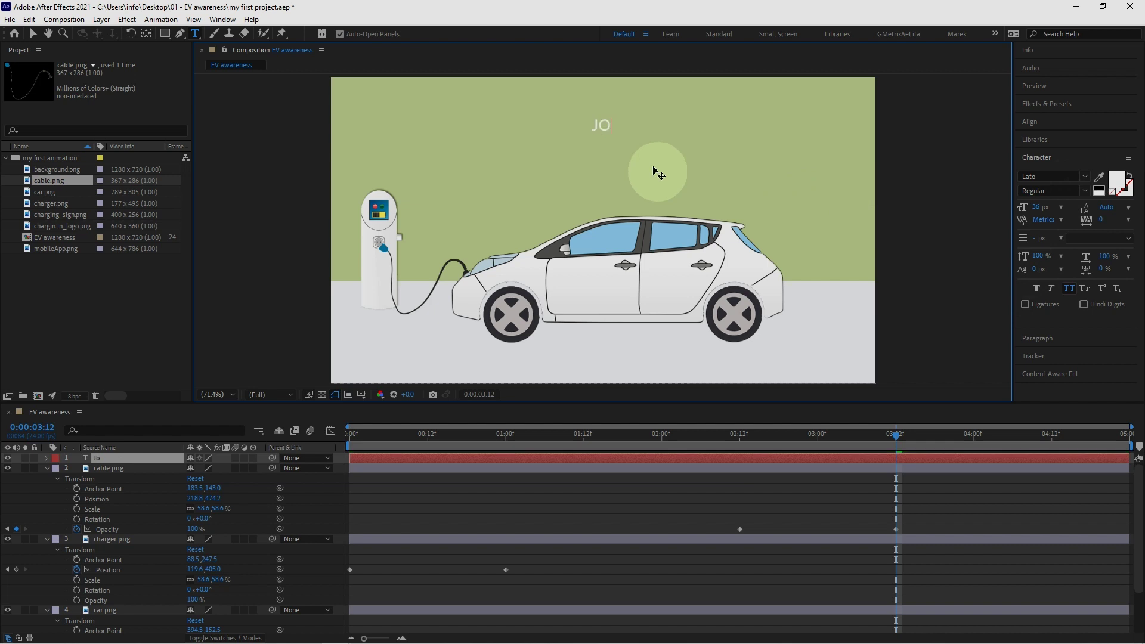
type(" Ev Revolution")
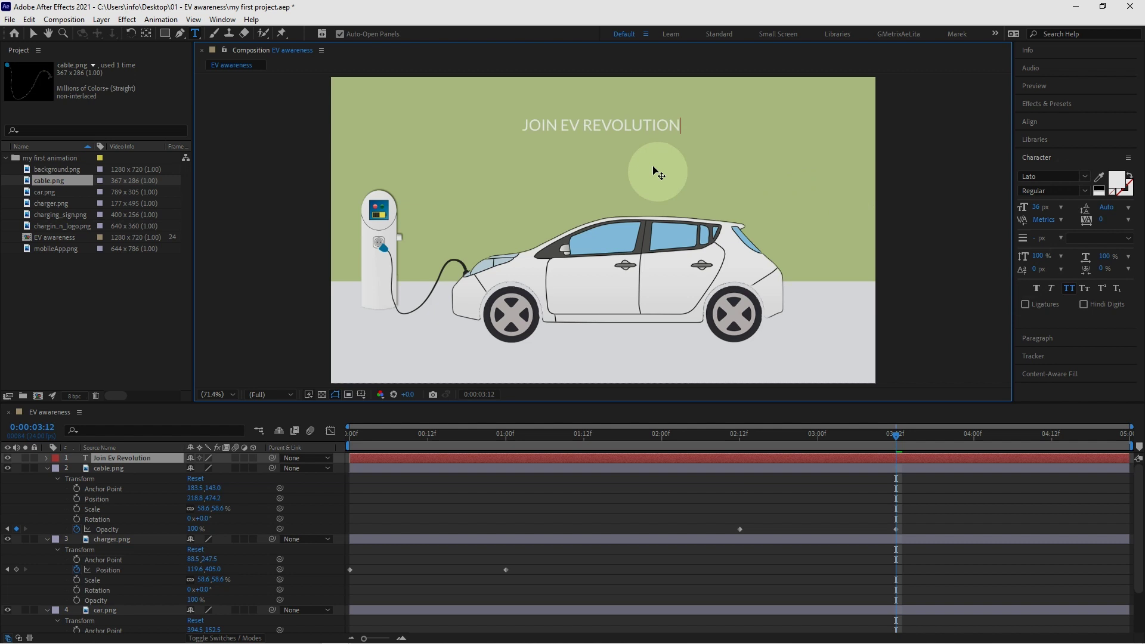
- Reposition the "Join Ev Revolution" text above the car and centre it horizontally in the composition
left_click(35, 33)
left_click_drag(559, 125, 586, 126)
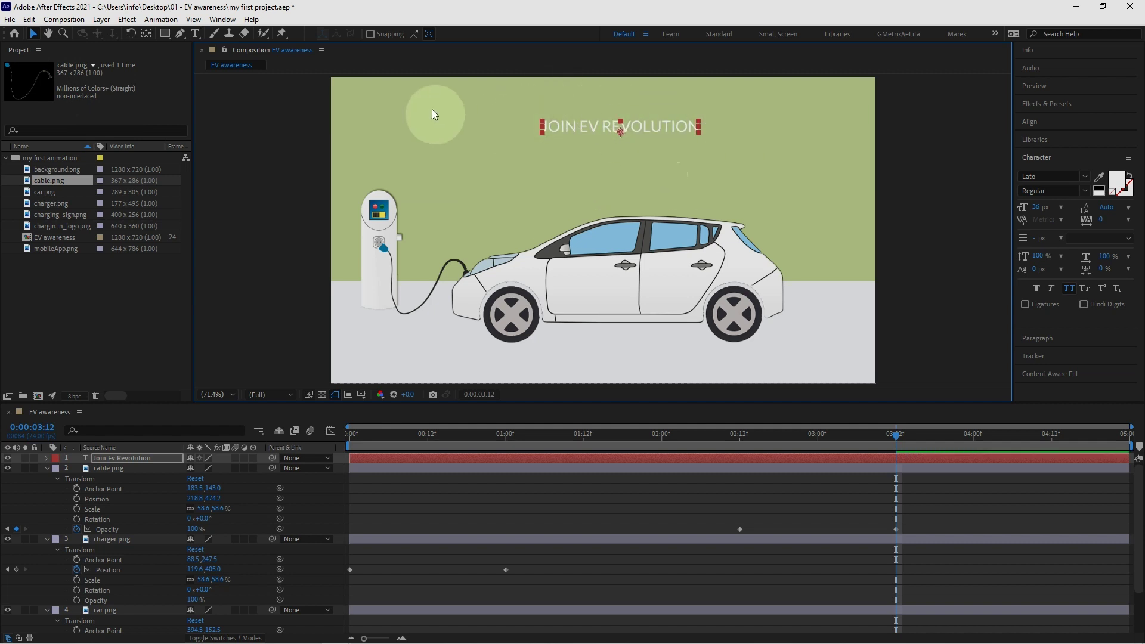
left_click(222, 19)
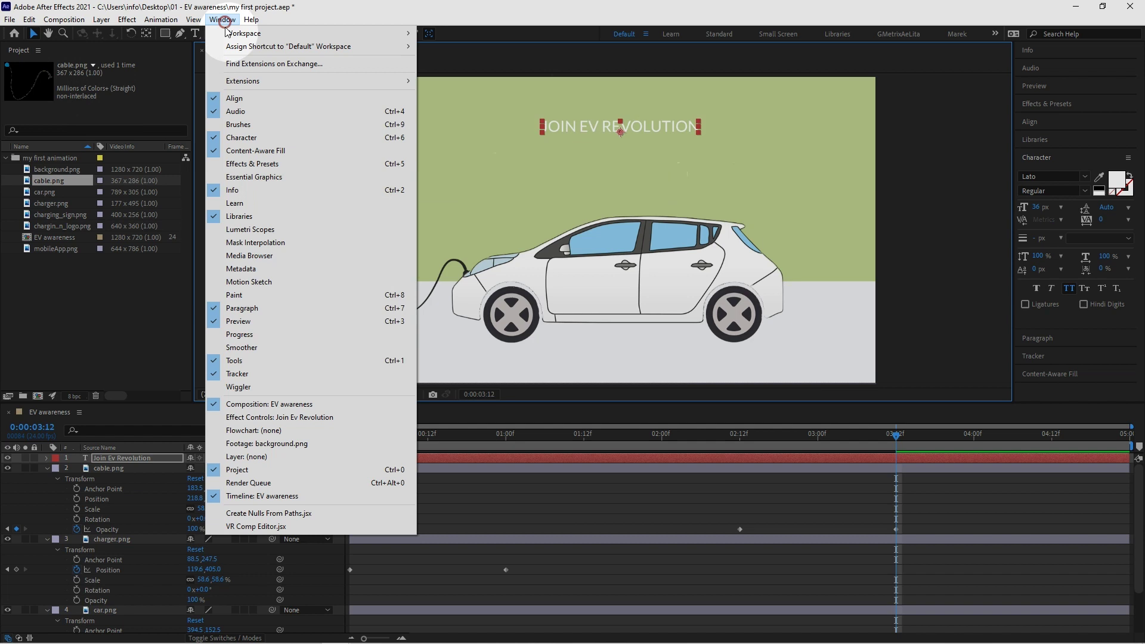
left_click(258, 106)
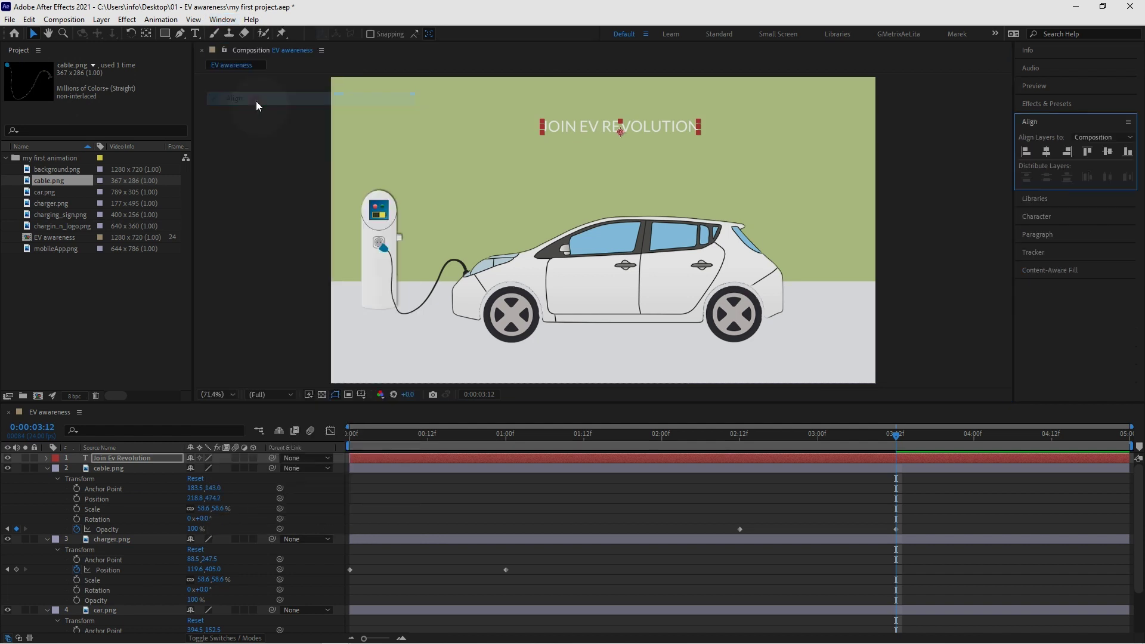
left_click(1047, 152)
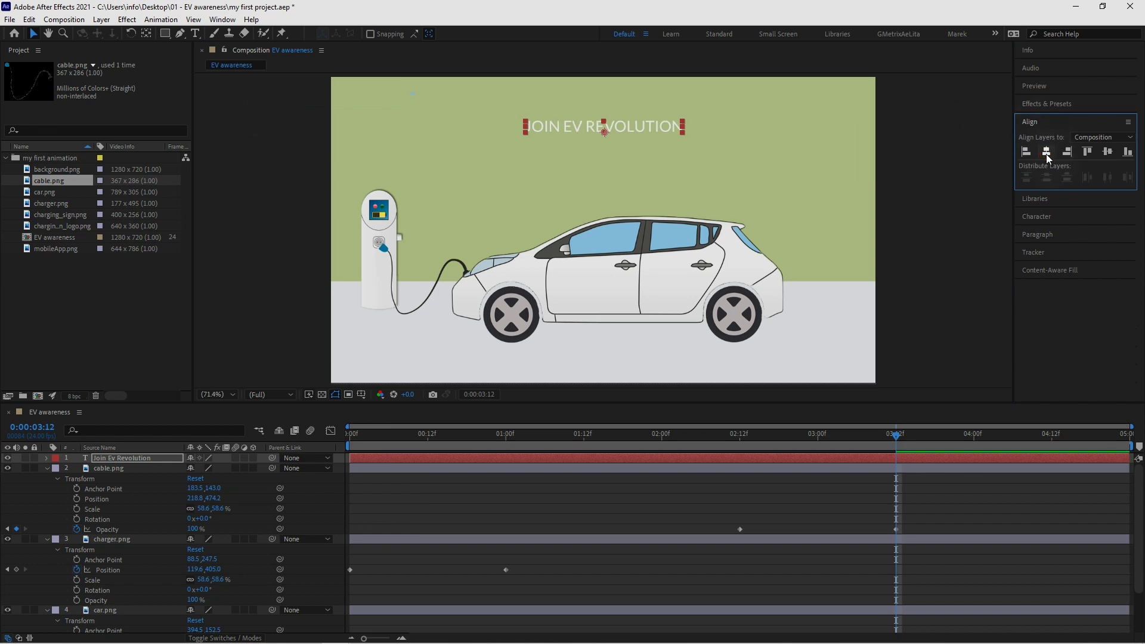
- Set the heading text to Lato Regular at 48 px and open its paragraph alignment settings
left_click(1035, 220)
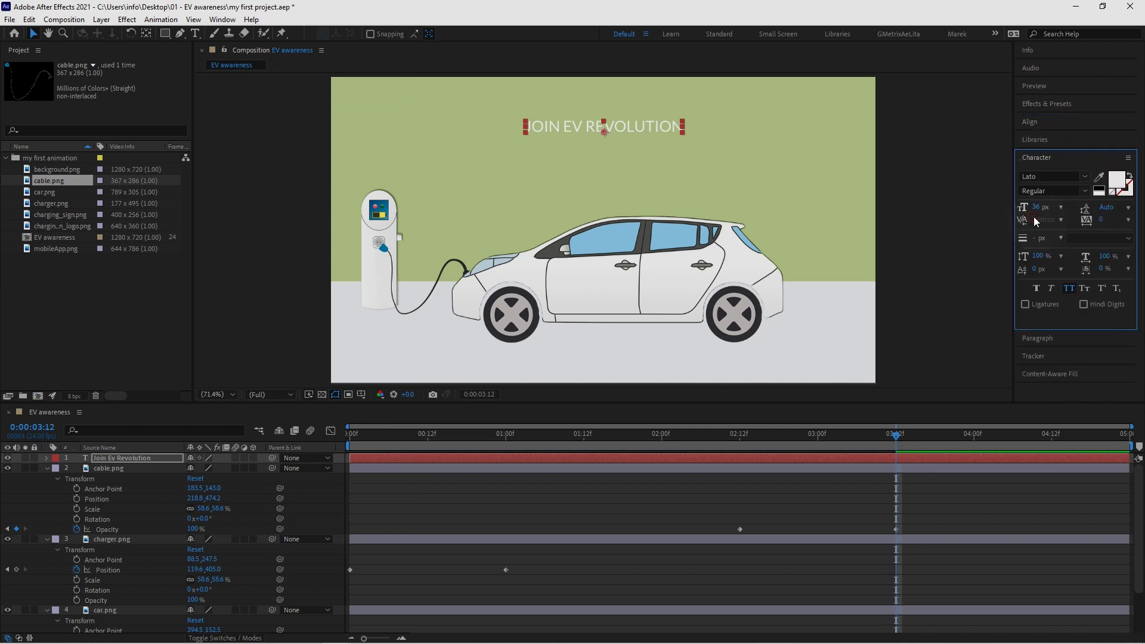
left_click(1084, 176)
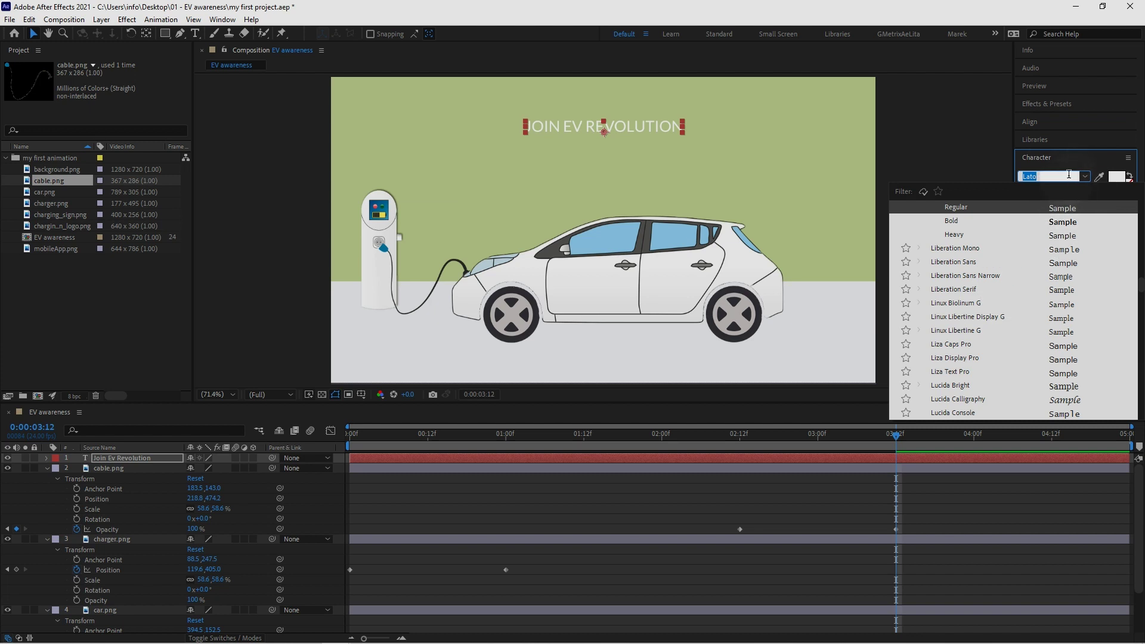
left_click(980, 208)
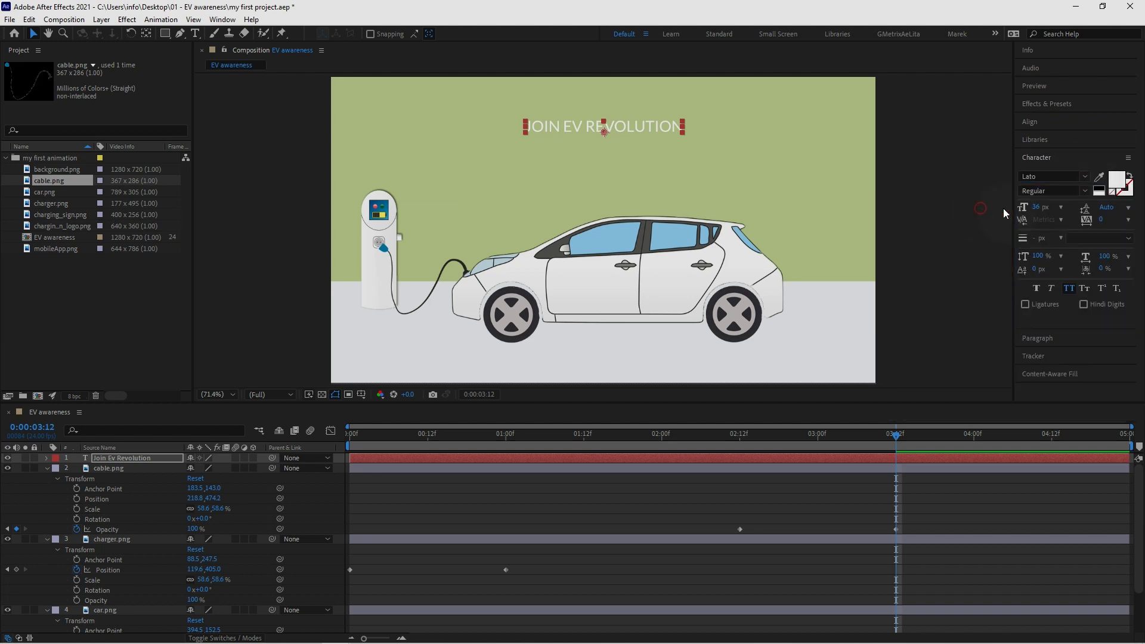
left_click_drag(1061, 207, 1062, 363)
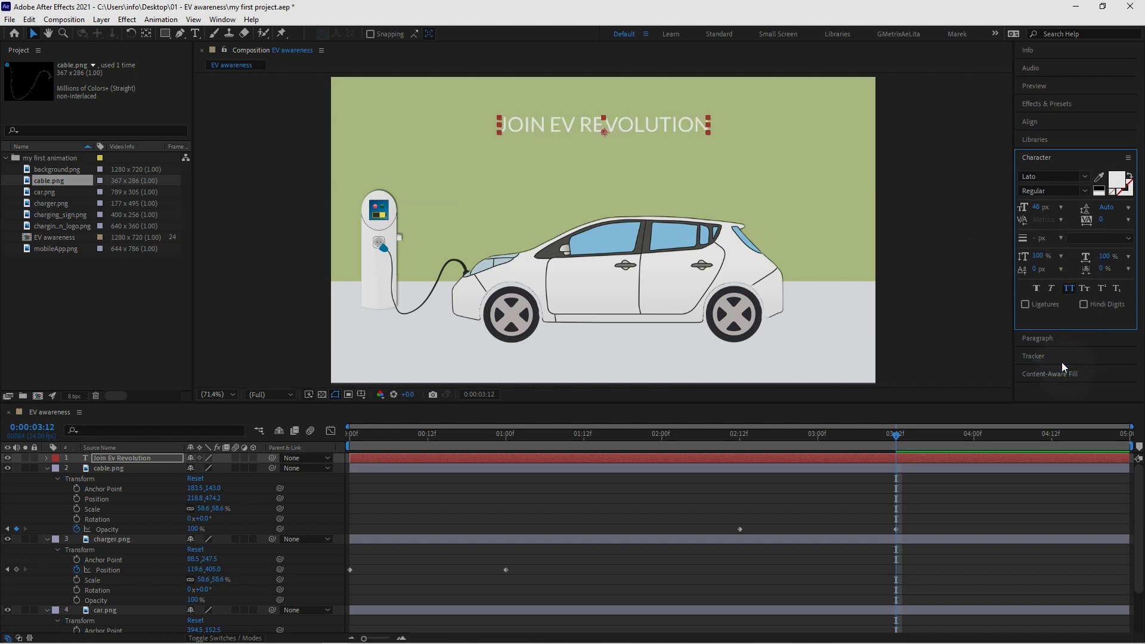
left_click(1032, 337)
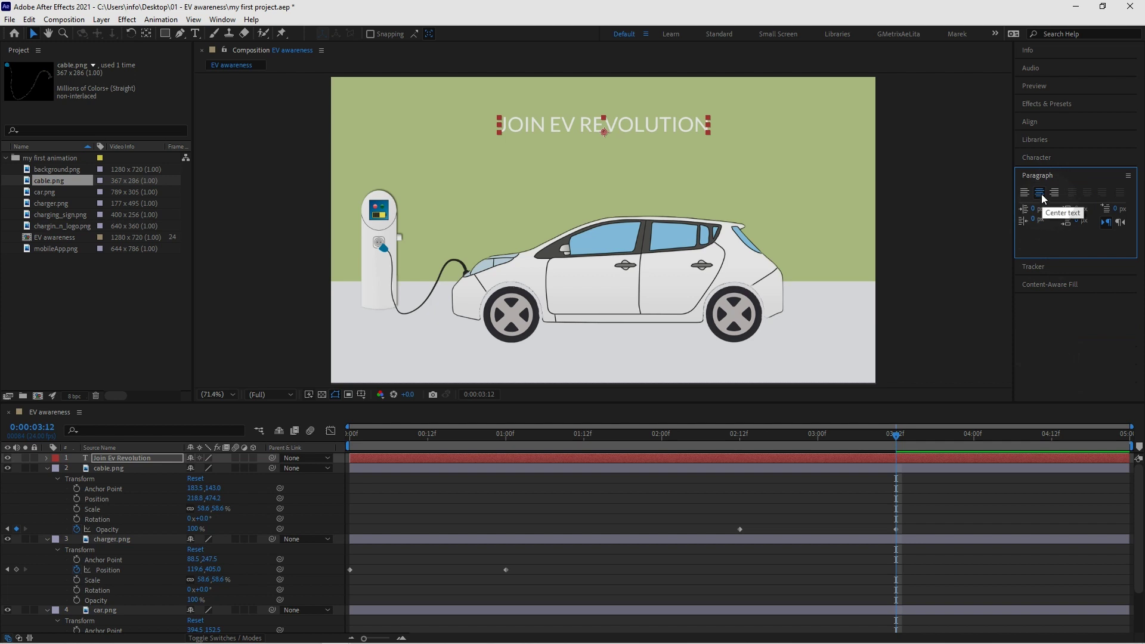
- Switch the heading's All Caps style off and back on
left_click(1036, 157)
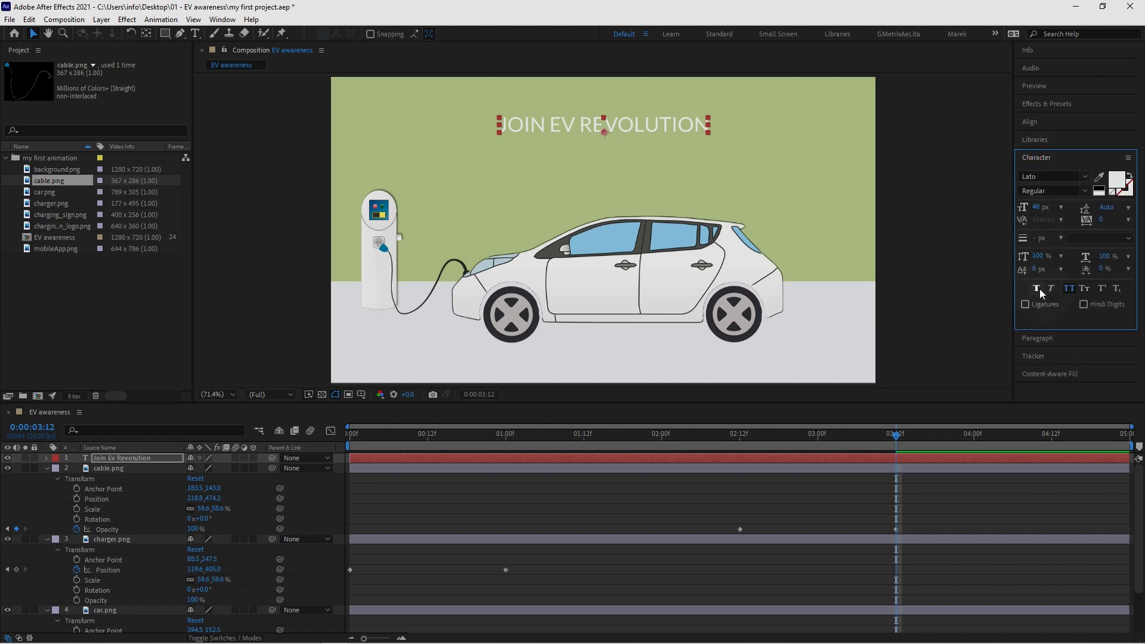
left_click(1067, 291)
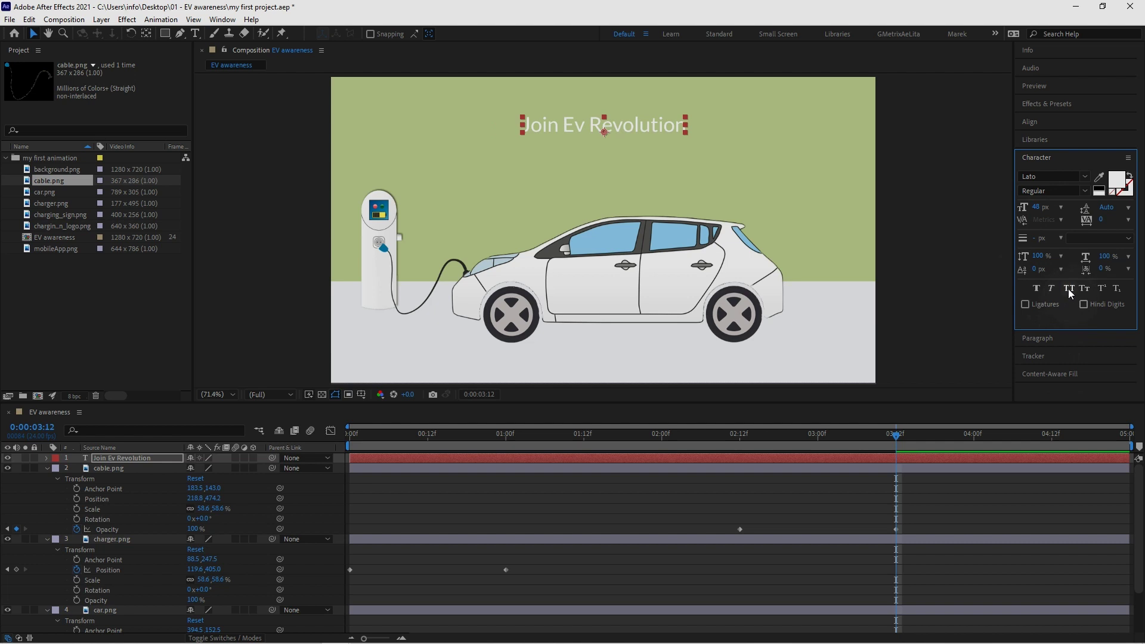
left_click(1068, 288)
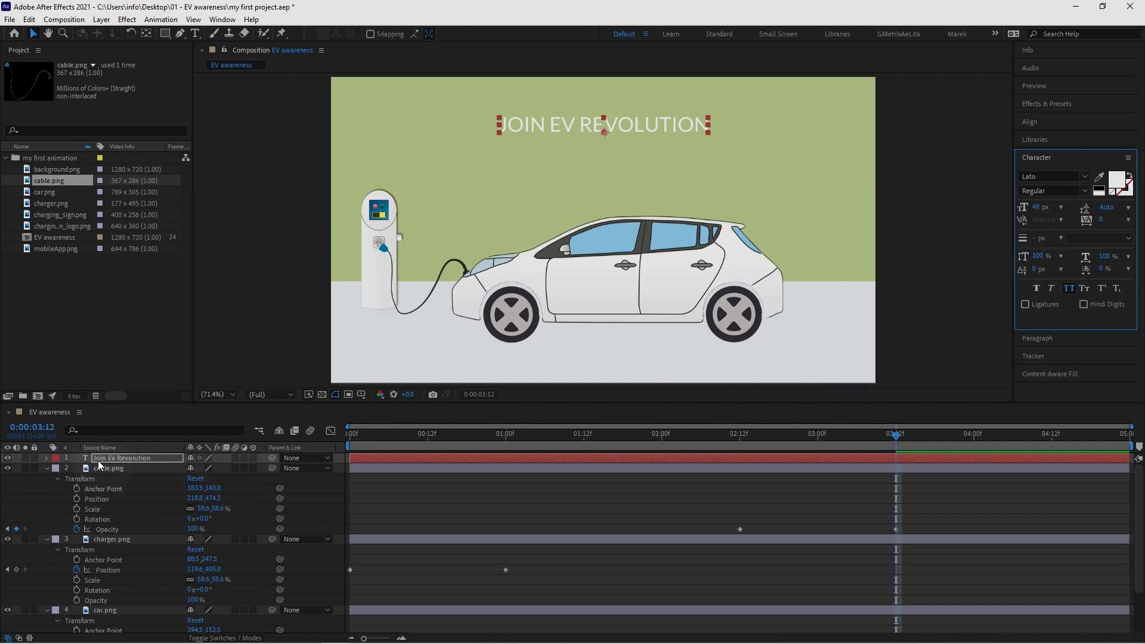
- Start keyframing the heading layer's Opacity at 0:00:03:12 with a value of 0%
left_click(47, 458)
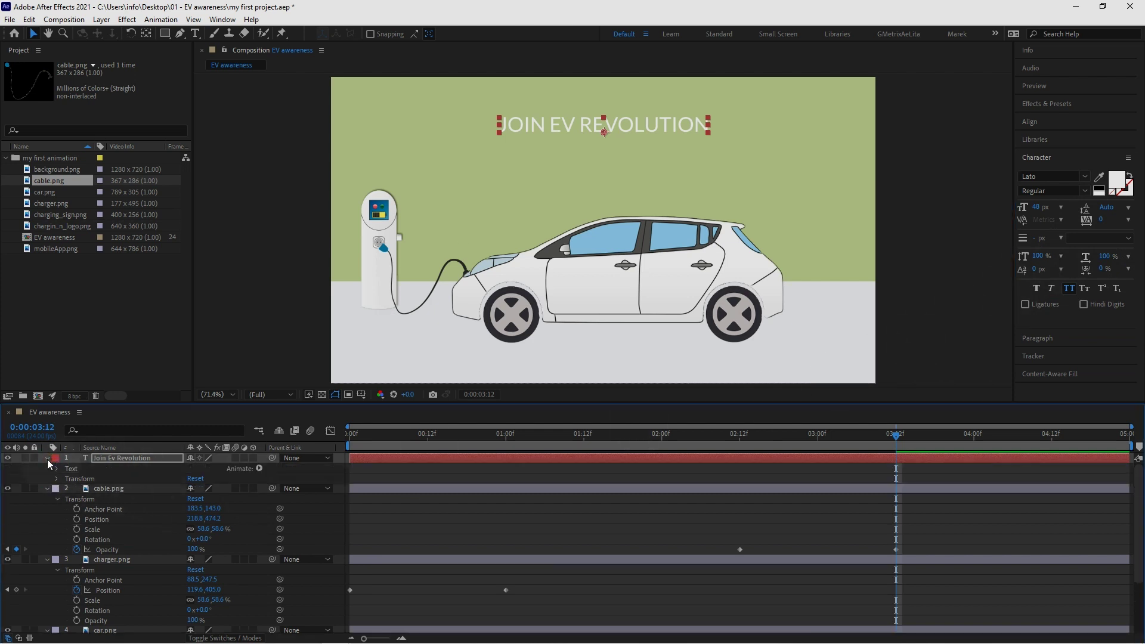
left_click(57, 479)
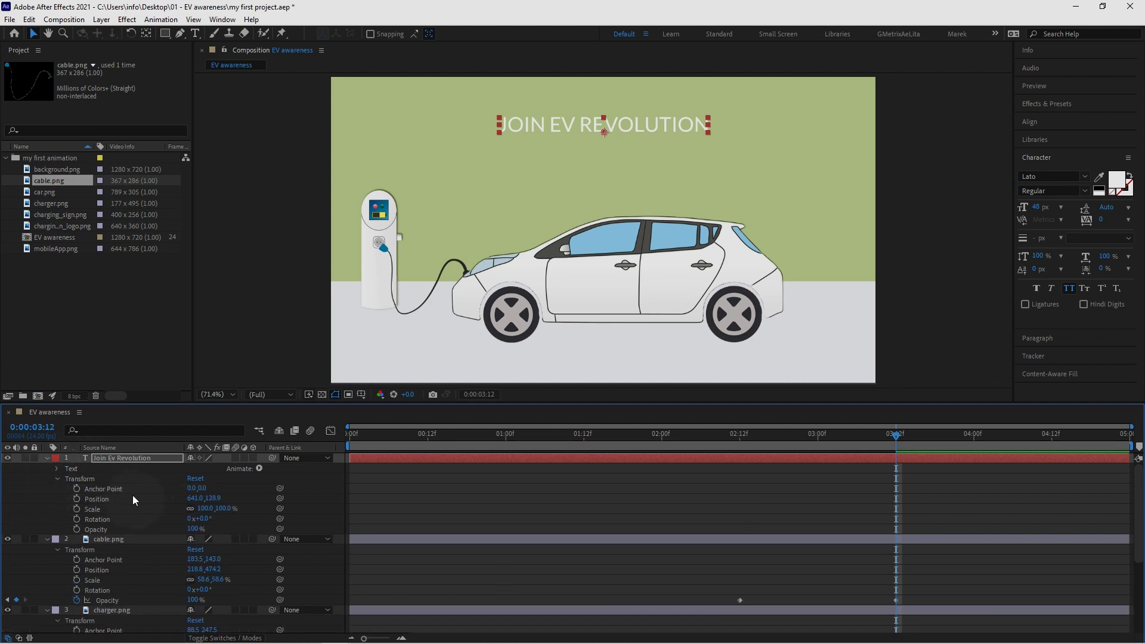
left_click(77, 529)
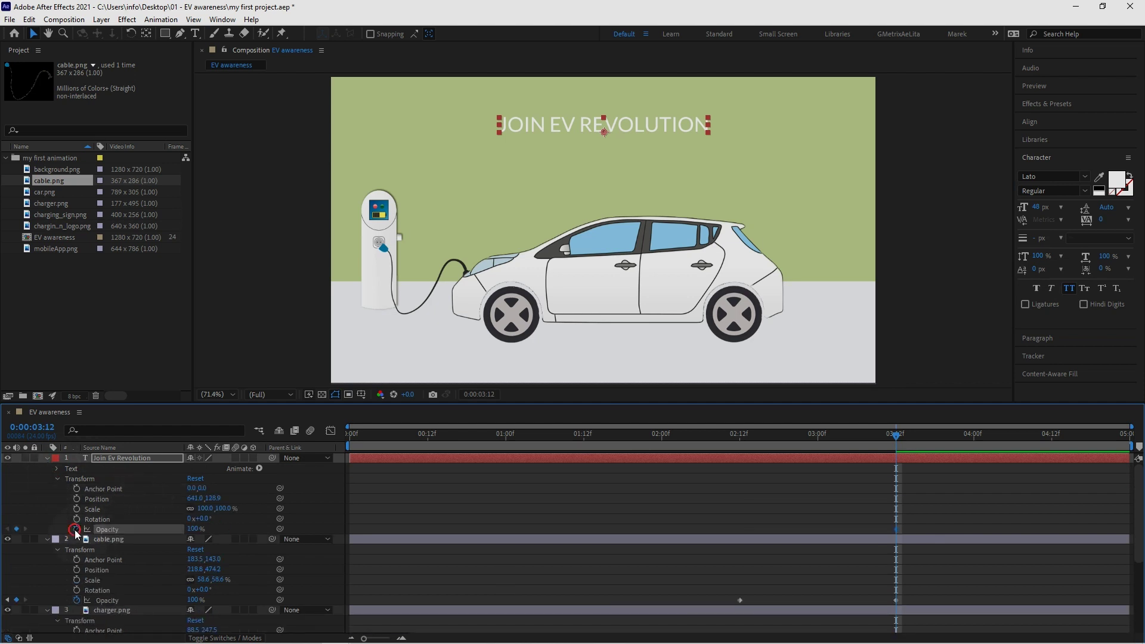
left_click(190, 529)
type("0")
key("Return")
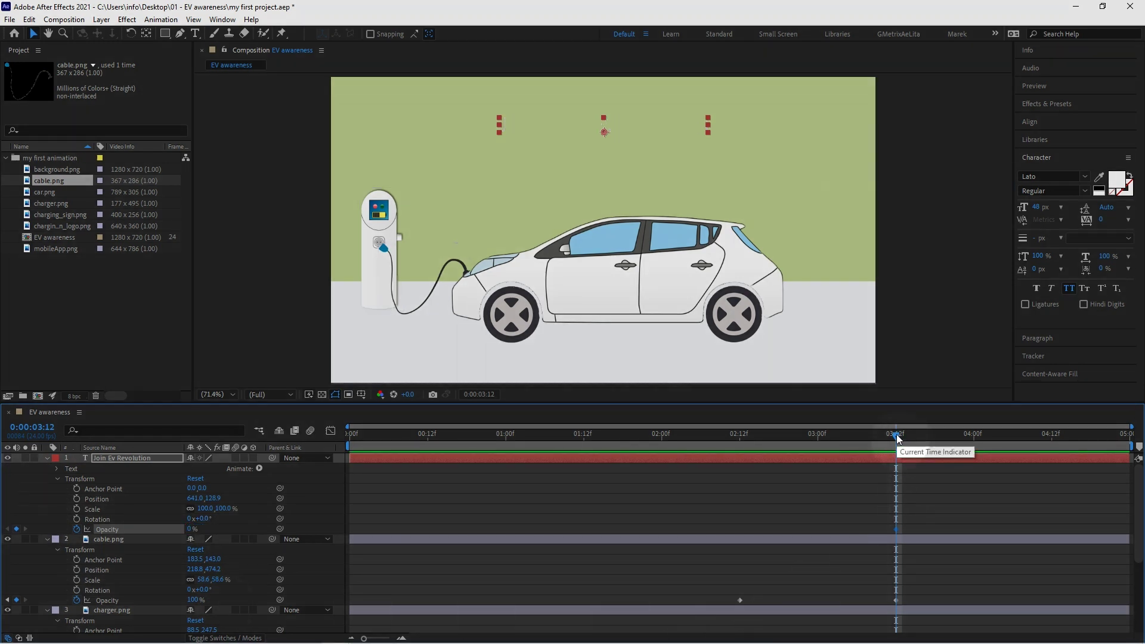
- At 0:00:04:12, set the heading's Opacity to 100% and preview the animation
left_click_drag(896, 434, 1050, 441)
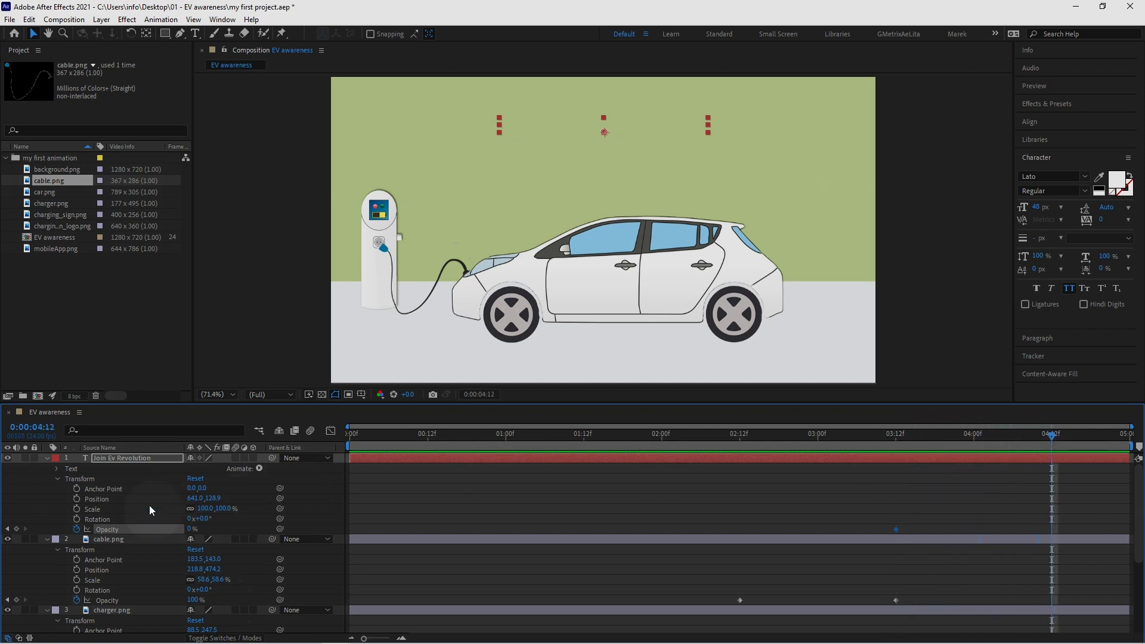
left_click(188, 529)
type("100")
key("Return")
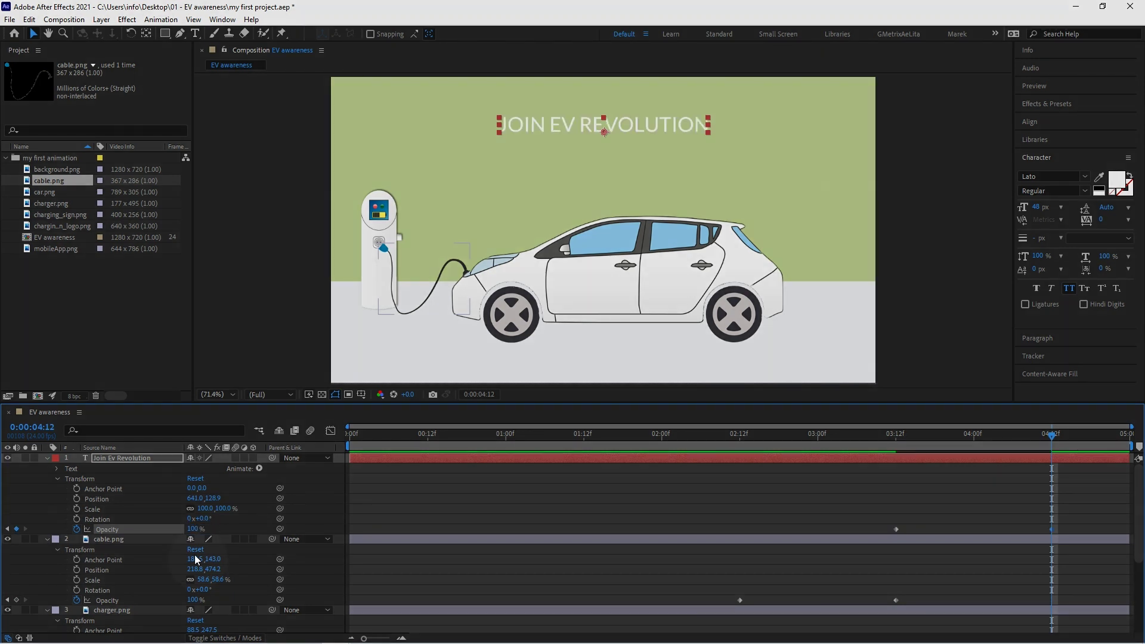
key("space")
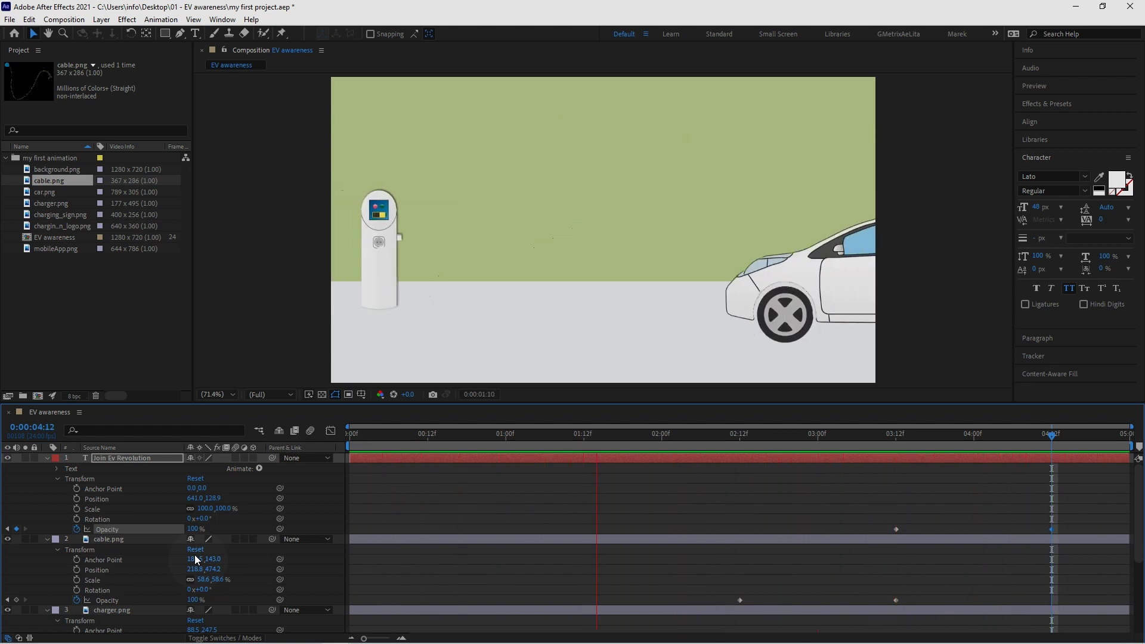
key("space")
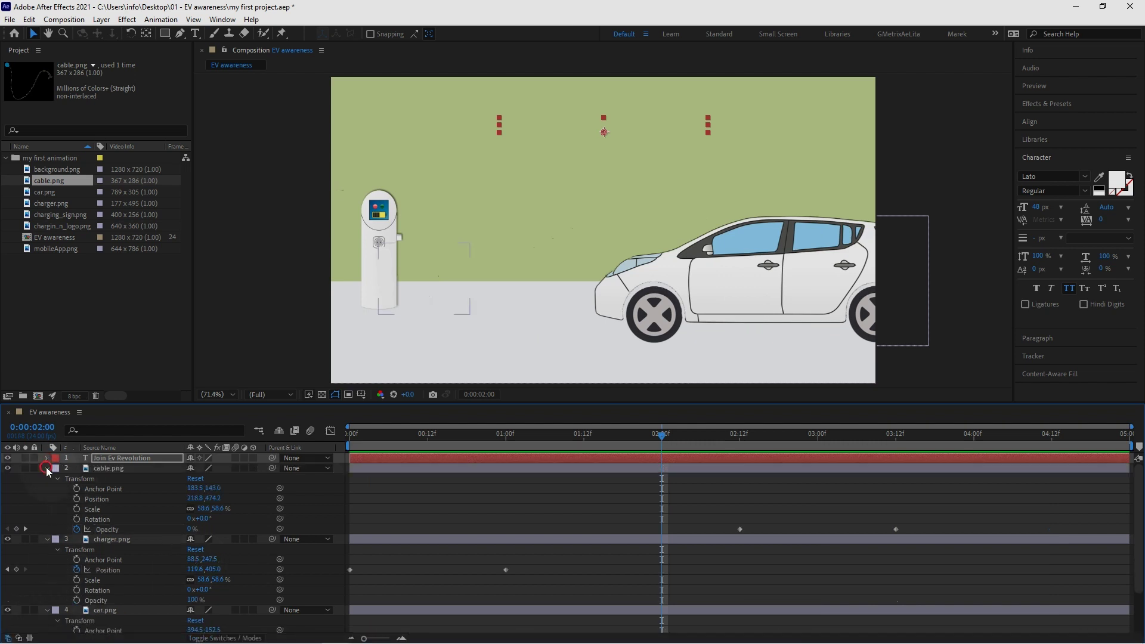
- Collapse the layers and reveal only the keyframed properties of the heading, cable, charger and car layers
left_click(46, 468)
left_click(45, 479)
left_click(46, 489)
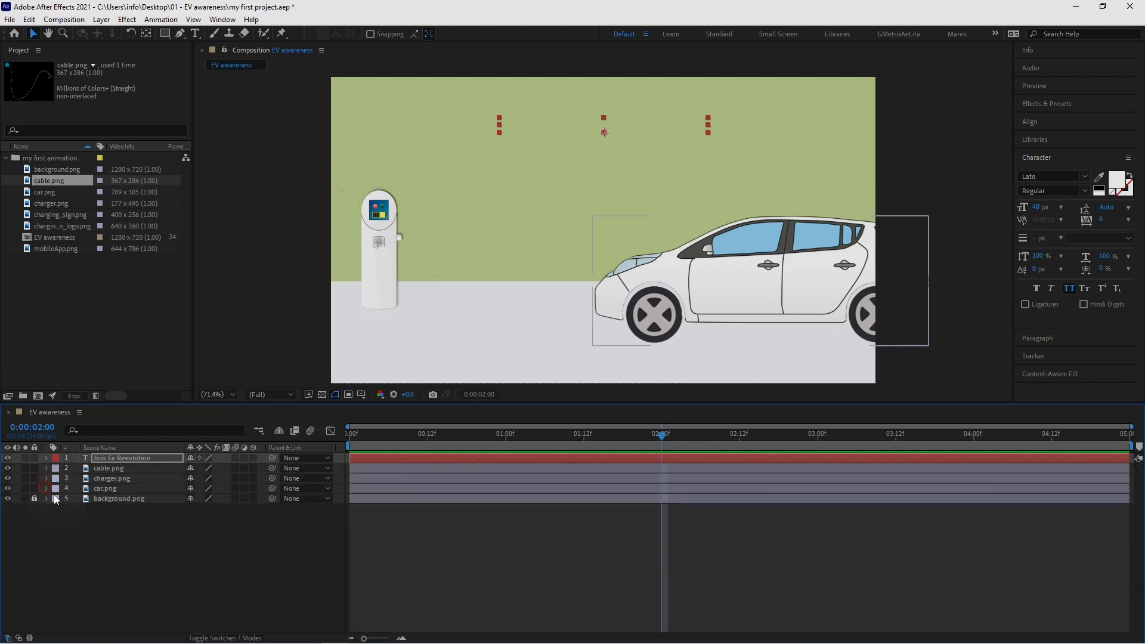
left_click(111, 489)
left_click(122, 458, "shift")
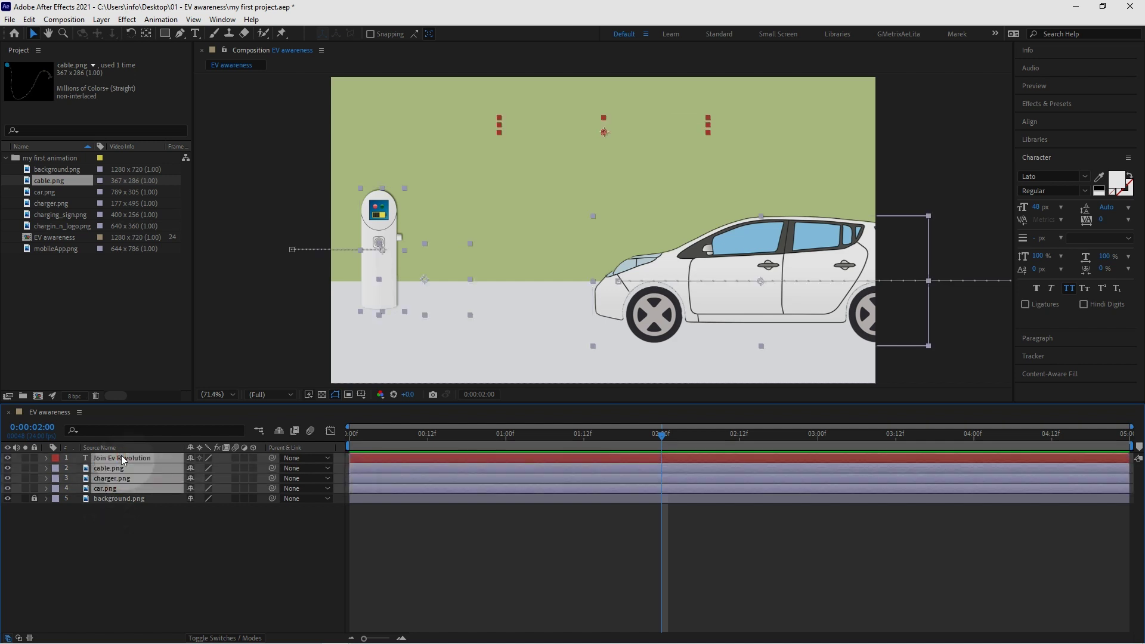
left_click(161, 20)
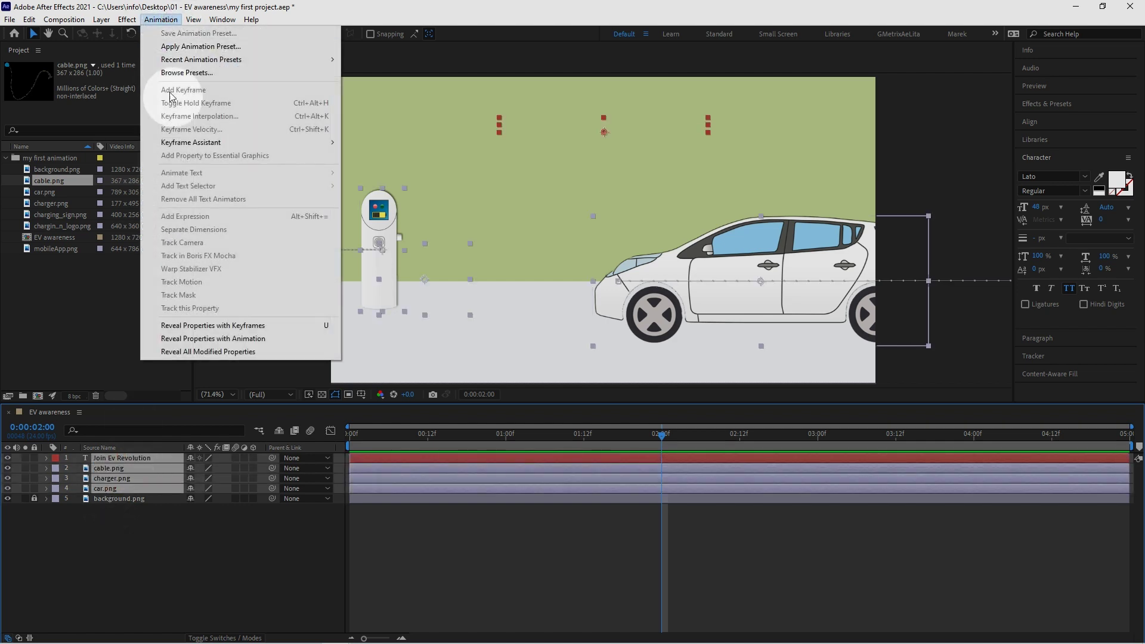
left_click(273, 325)
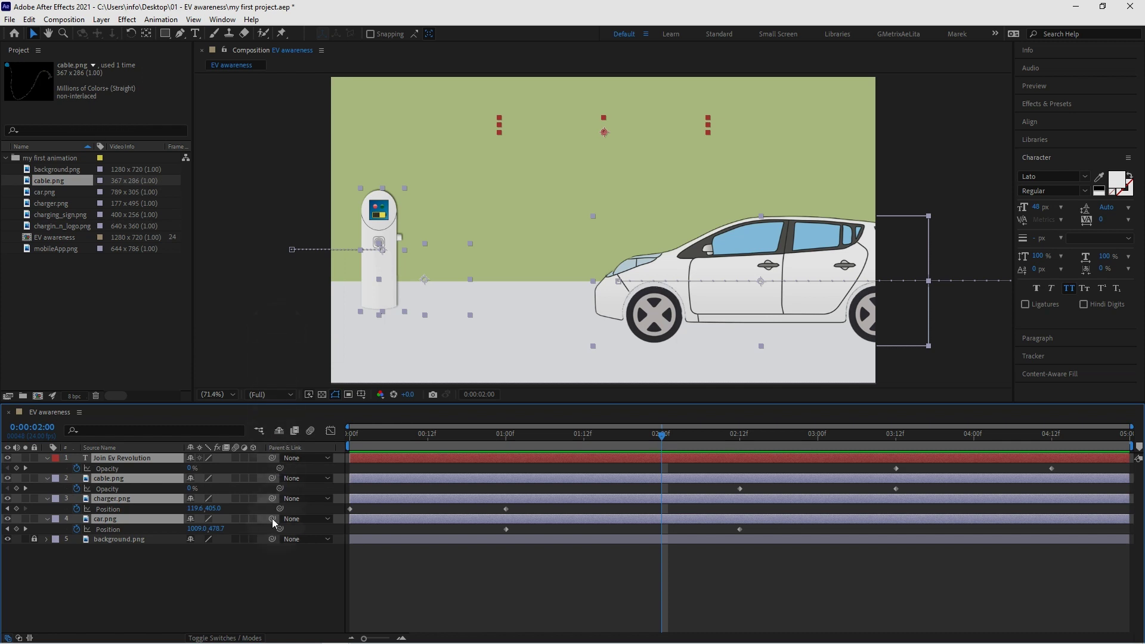
left_click(252, 564)
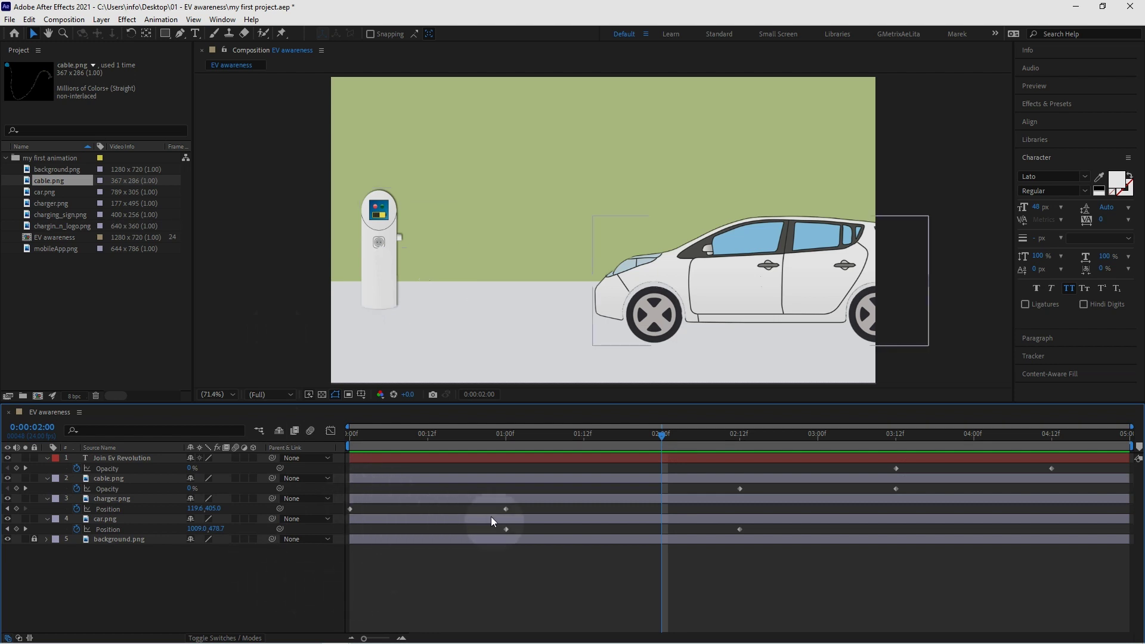
- Retime the charger's end and car's start Position keyframes to about 0:00:00:19 and the car's end keyframe to 0:00:02:00, previewing the result
left_click(127, 498)
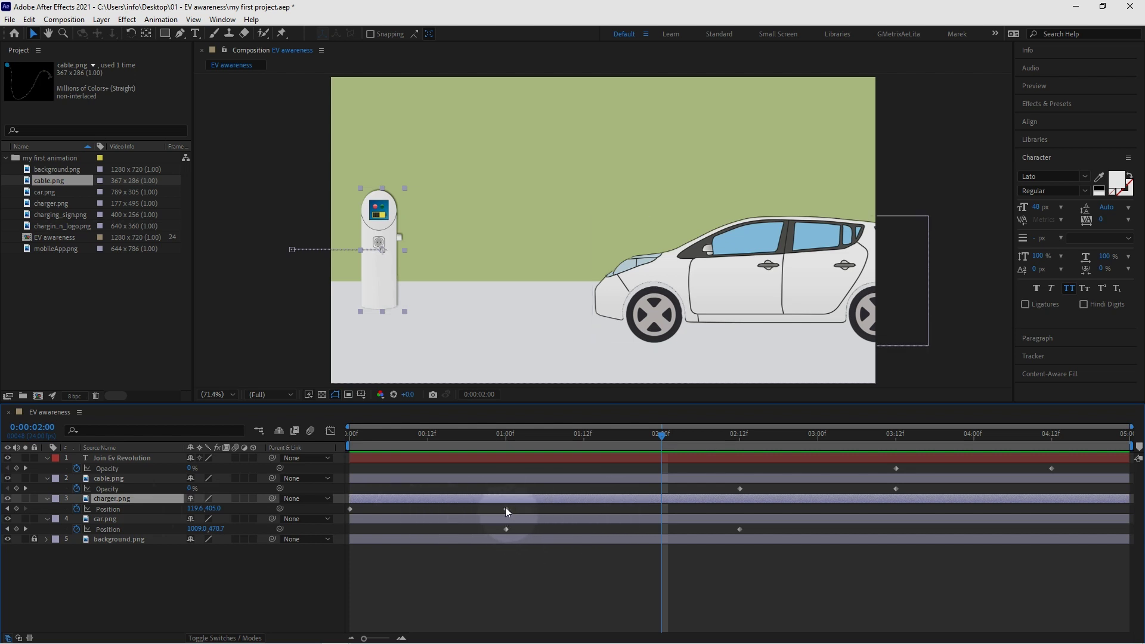
left_click_drag(505, 509, 472, 555)
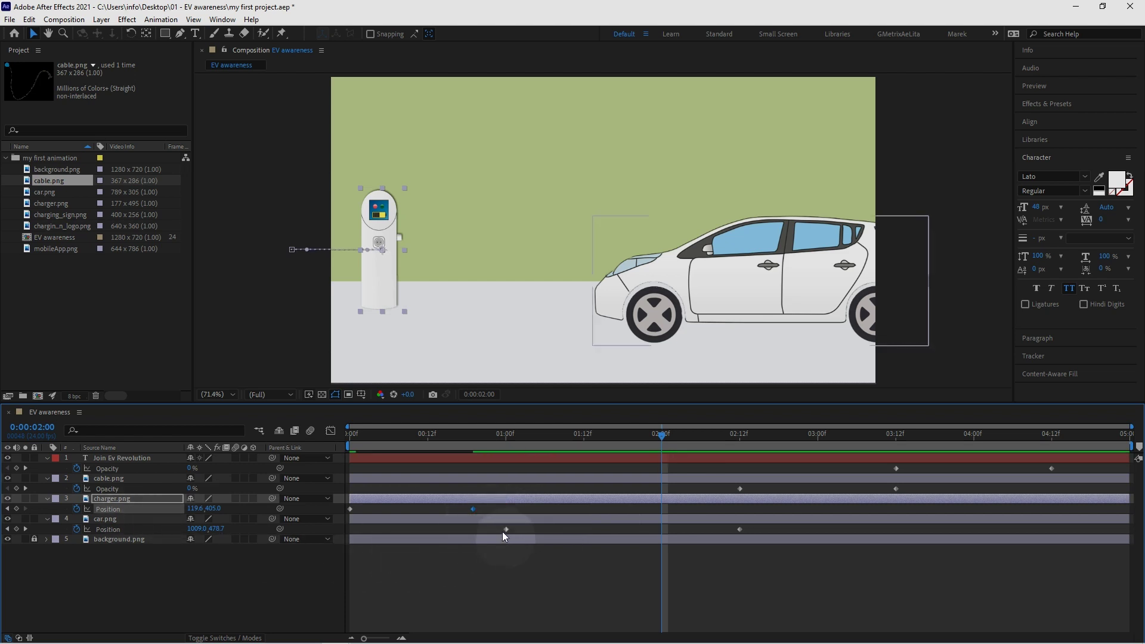
left_click_drag(506, 528, 473, 528)
left_click_drag(739, 529, 663, 527)
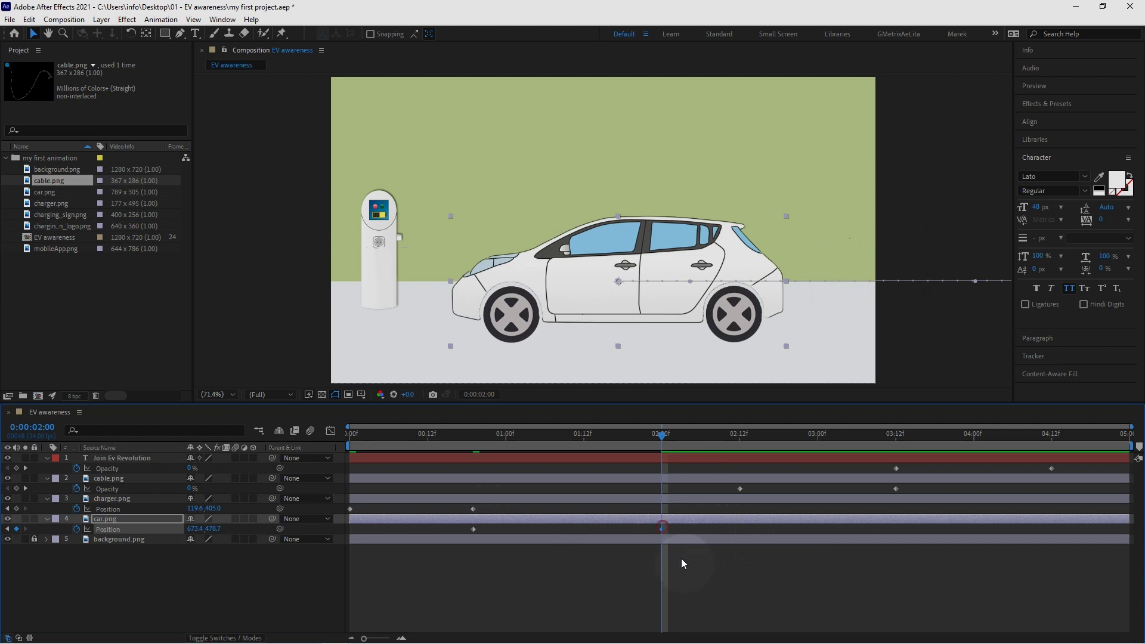
key("space")
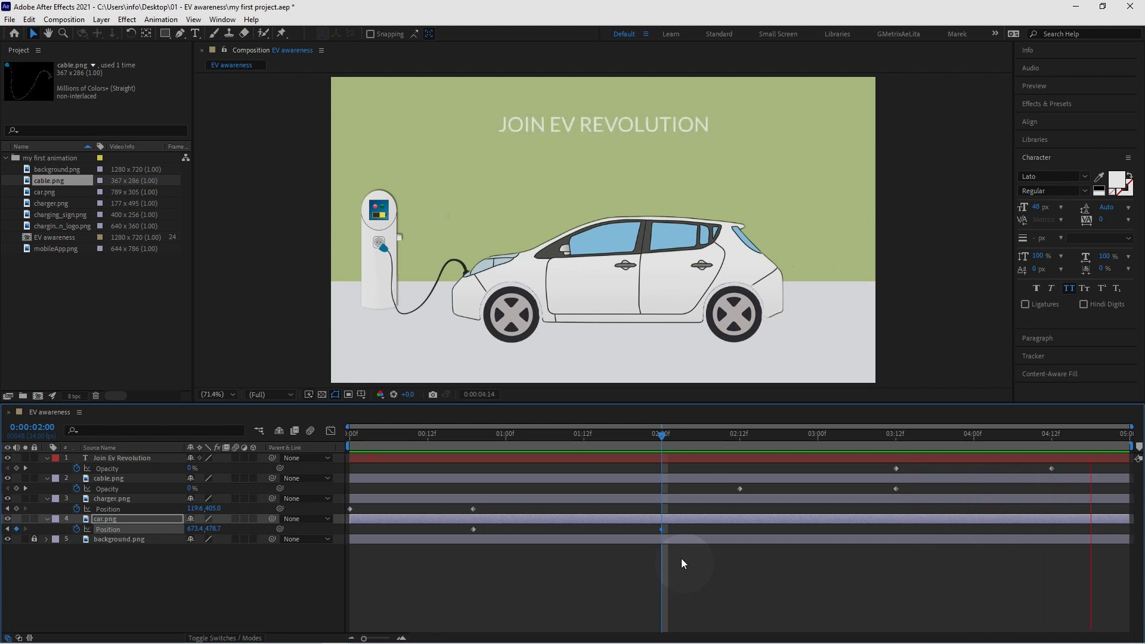
key("space")
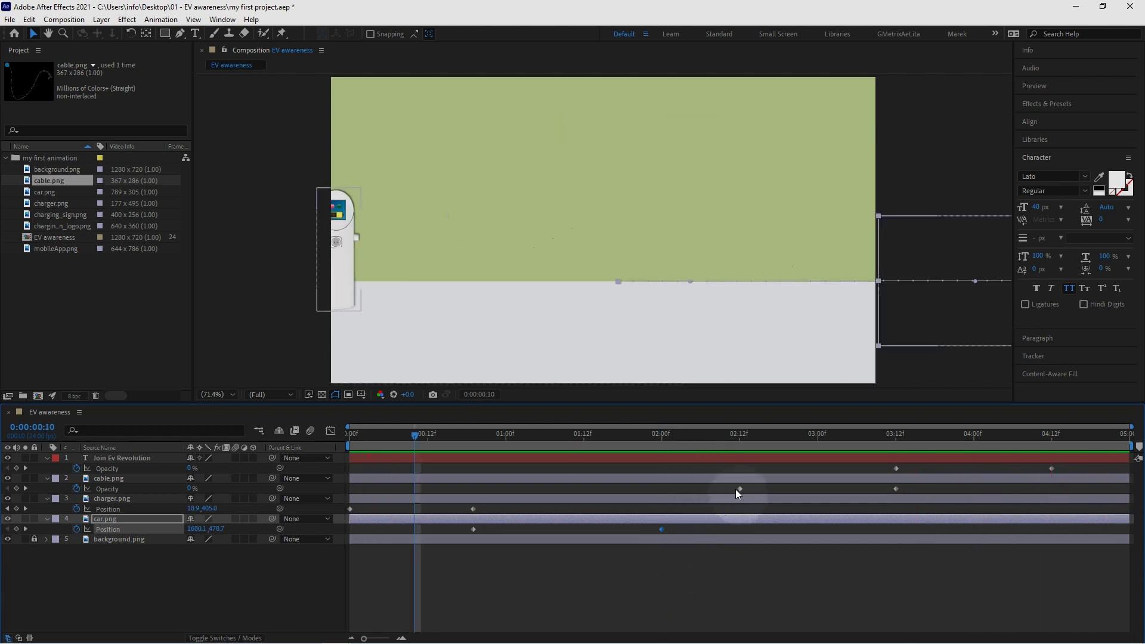
- Move the cable's Opacity keyframes to 0:00:02:00 and 0:00:03:00 and the heading's to 0:00:03:00 and 0:00:04:00, and preview the timing
left_click_drag(739, 489, 661, 488)
left_click_drag(896, 489, 815, 489)
left_click_drag(897, 468, 824, 468)
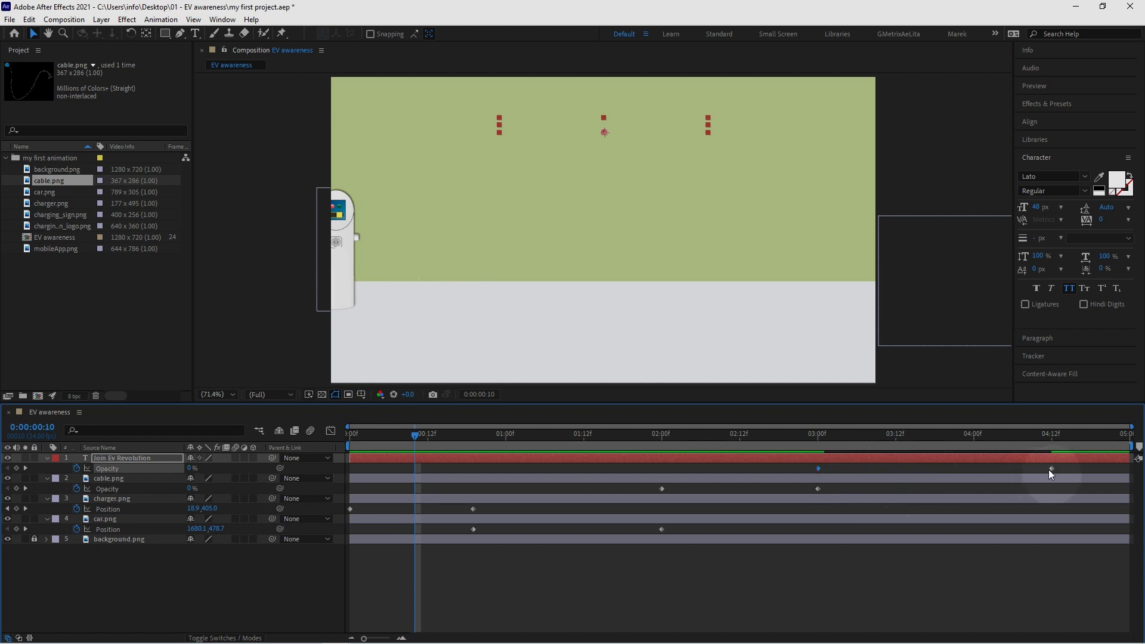
left_click_drag(1053, 468, 974, 468)
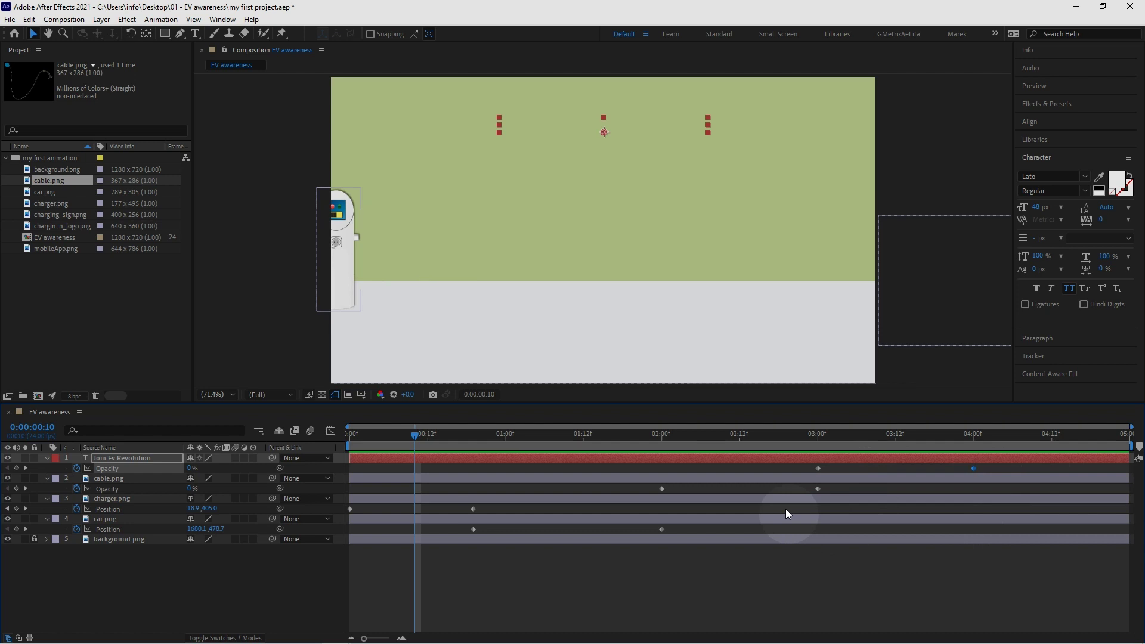
key("space")
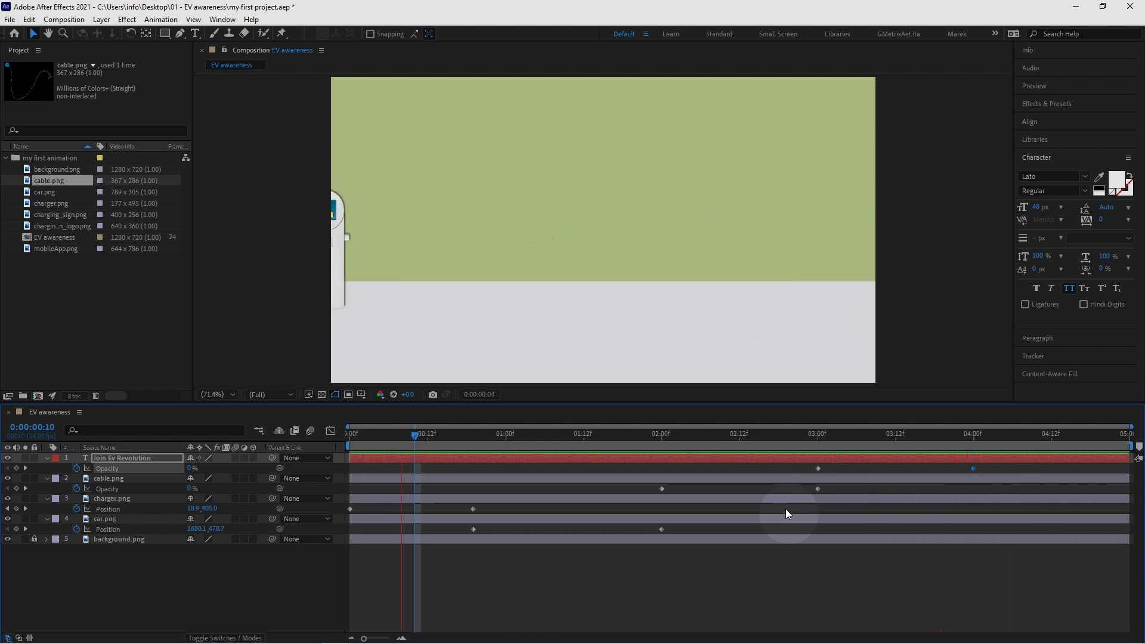
key("space")
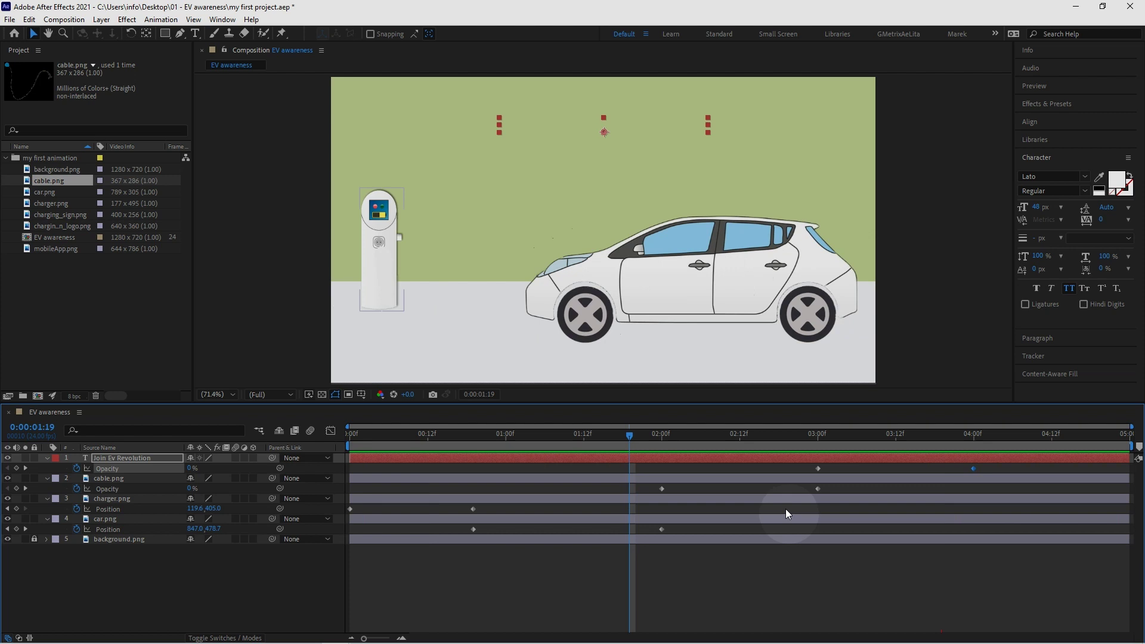
- Add a Scale keyframe of 100% to the heading layer at 0:00:04:00
left_click(606, 458)
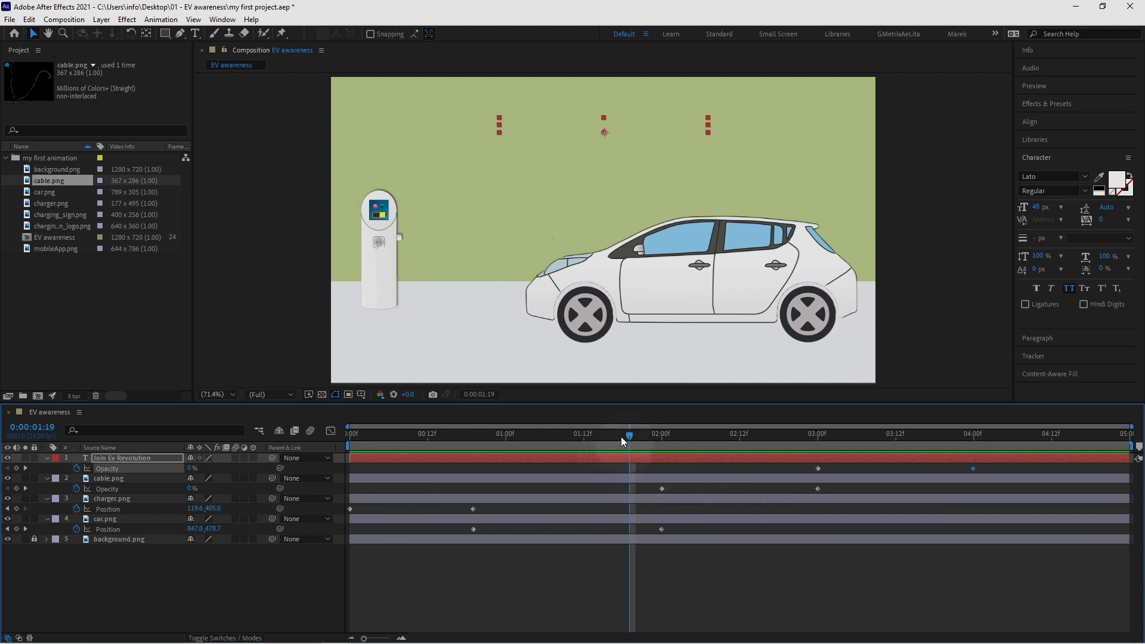
left_click_drag(629, 436, 970, 443)
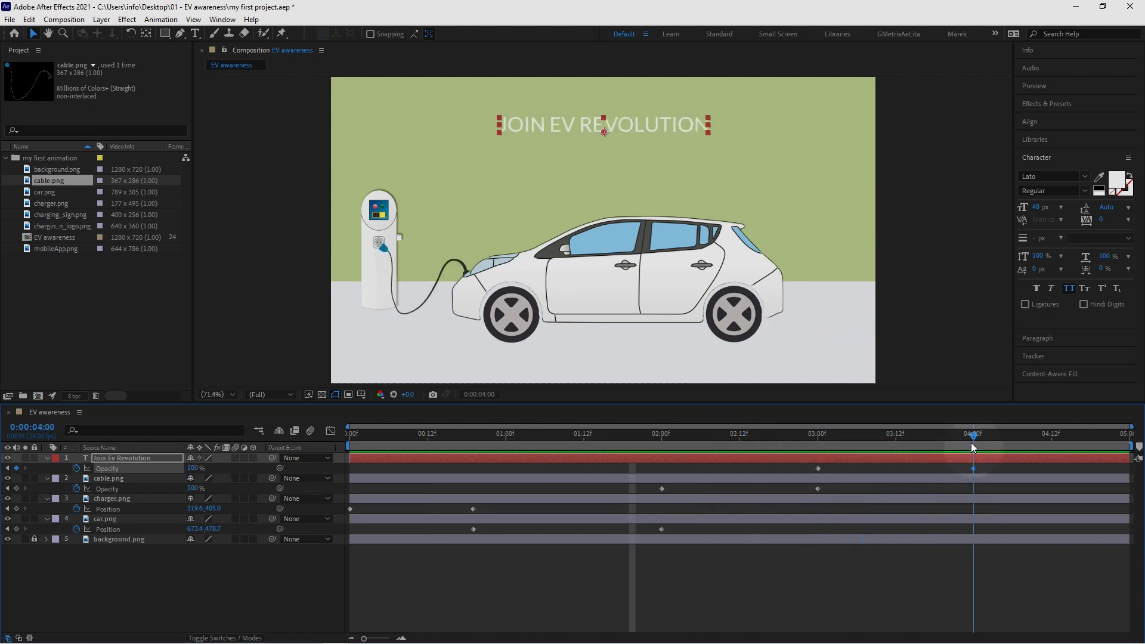
left_click(972, 443)
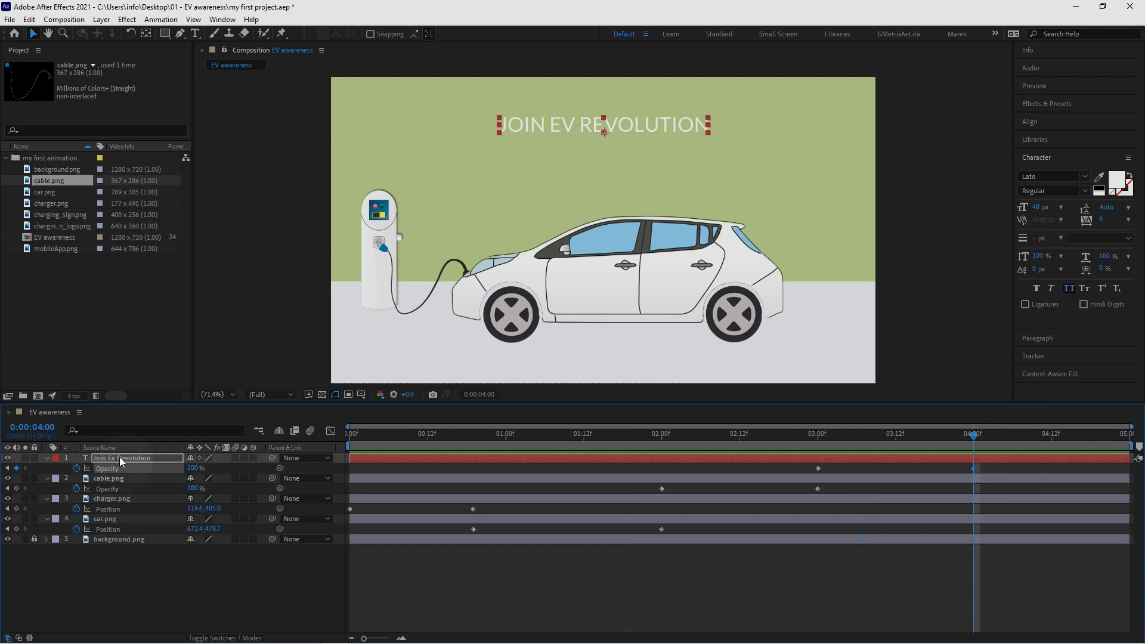
left_click(47, 458)
left_click(47, 458)
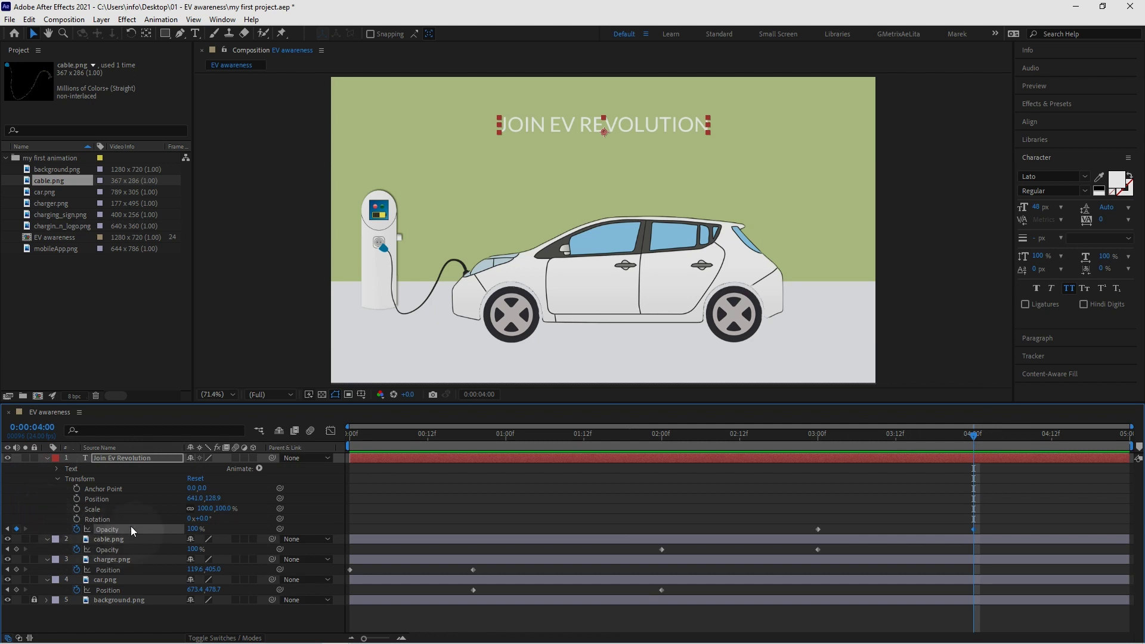
left_click(77, 509)
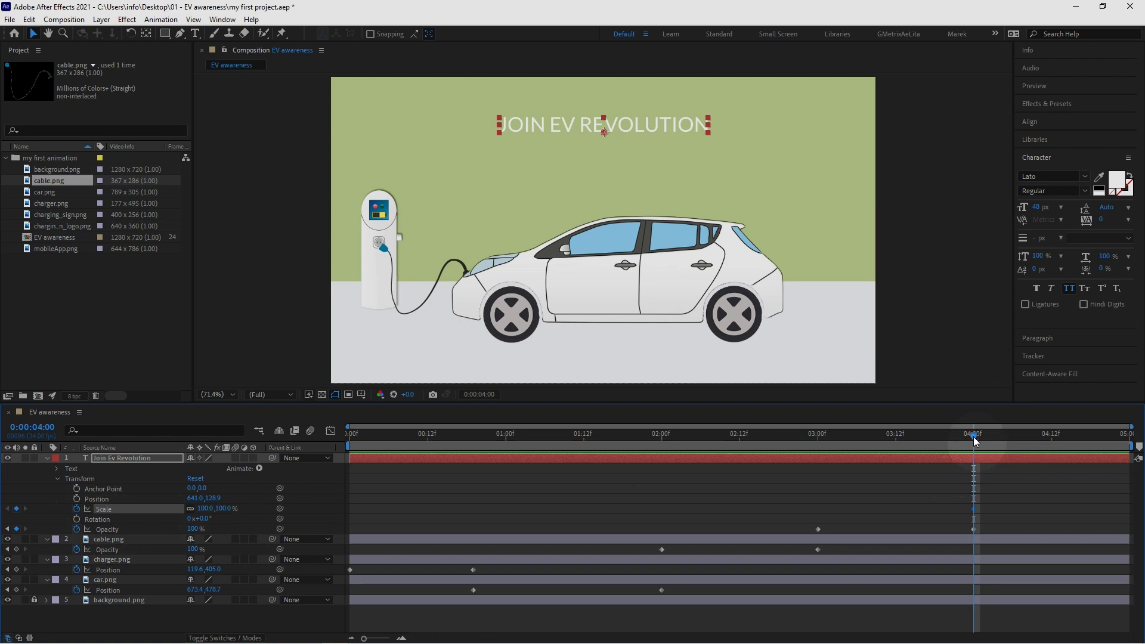
- At 0:00:03:15, set the heading's Scale to 85%
left_click_drag(973, 436, 916, 435)
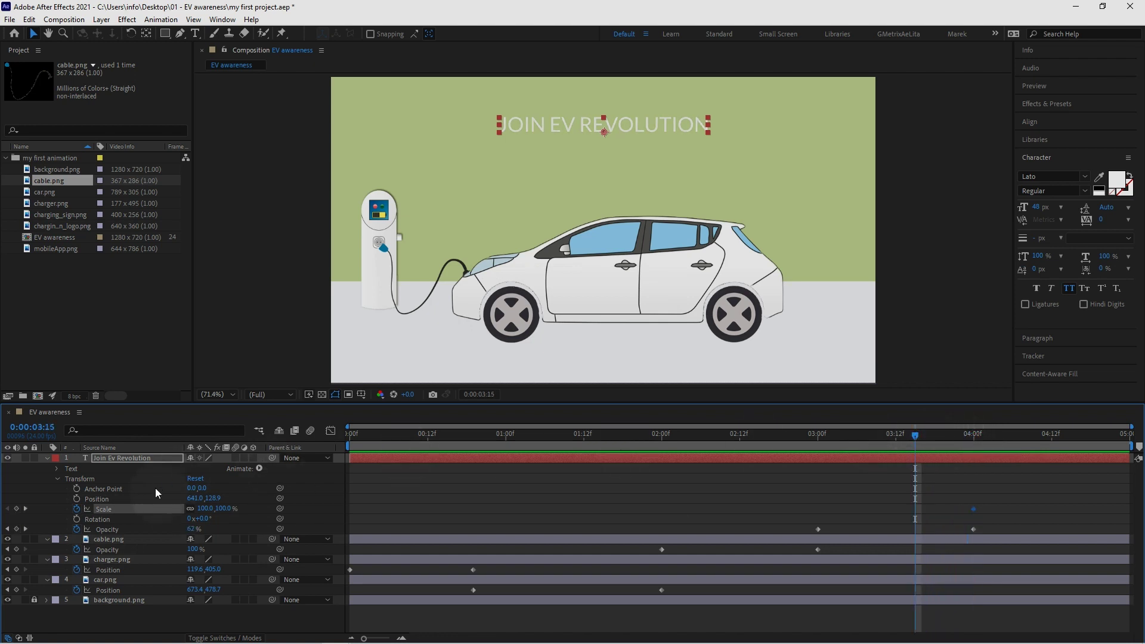
left_click(204, 508)
type("85")
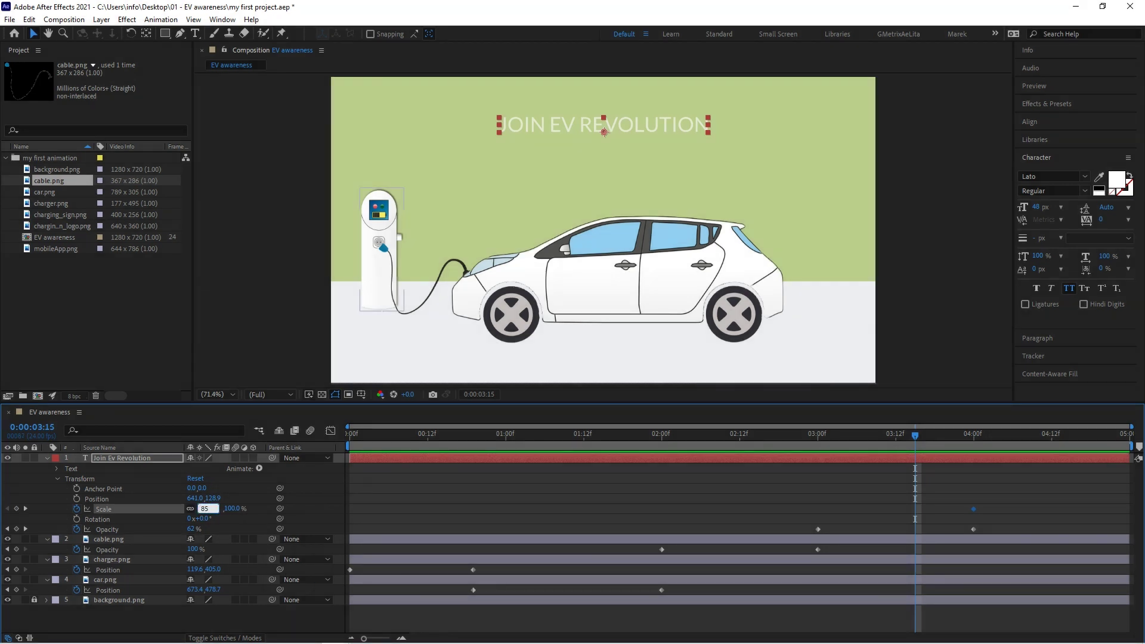
key("Return")
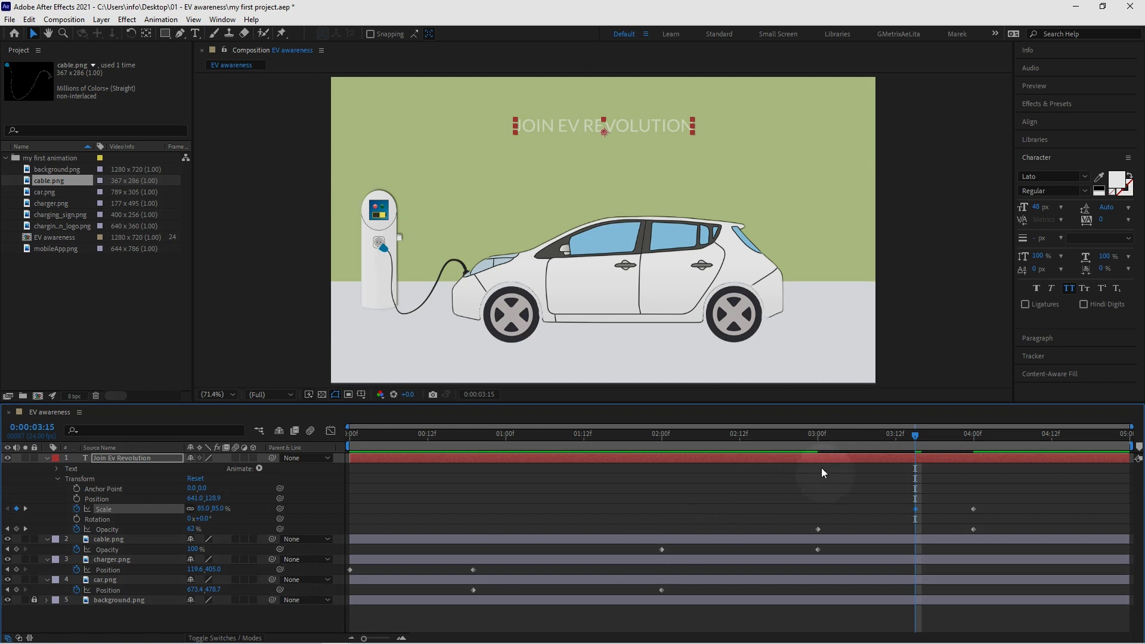
- Move the heading's 85% Scale keyframe to 0:00:03:00 and preview the animation
key("space")
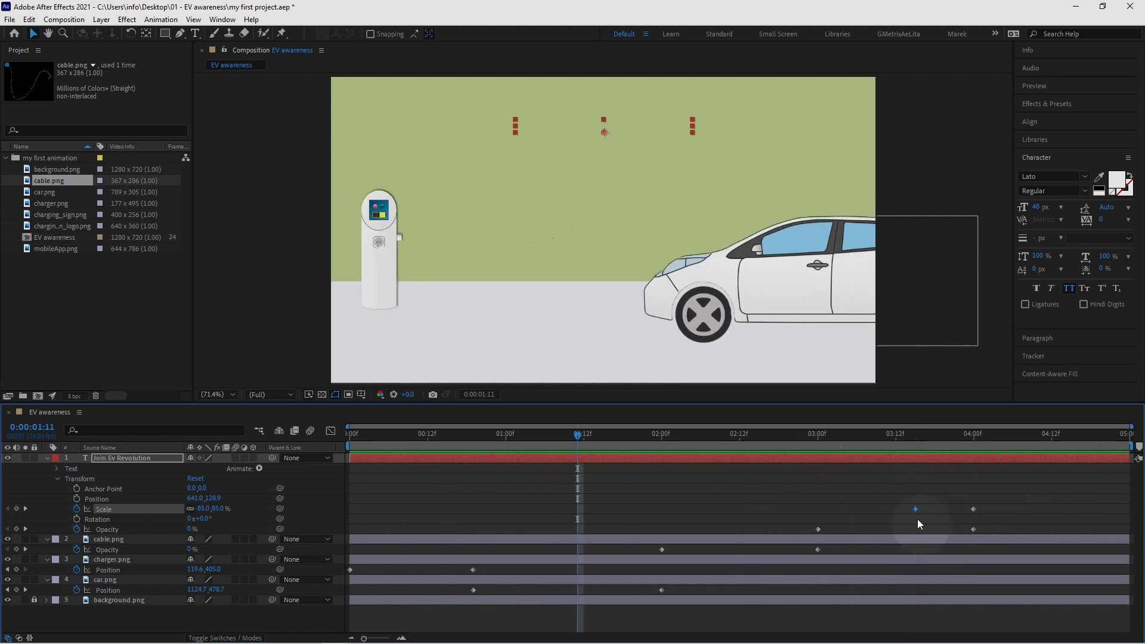
left_click_drag(916, 510, 818, 508)
key("space")
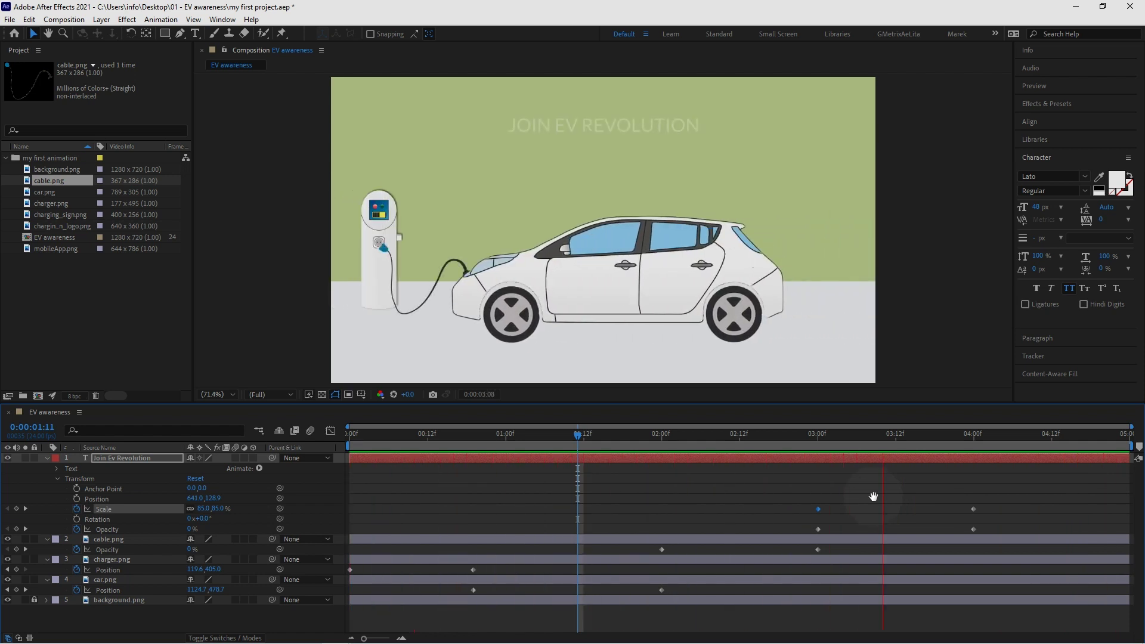
- Stop the preview and send the EV awareness composition to the Adobe Media Encoder queue
key("space")
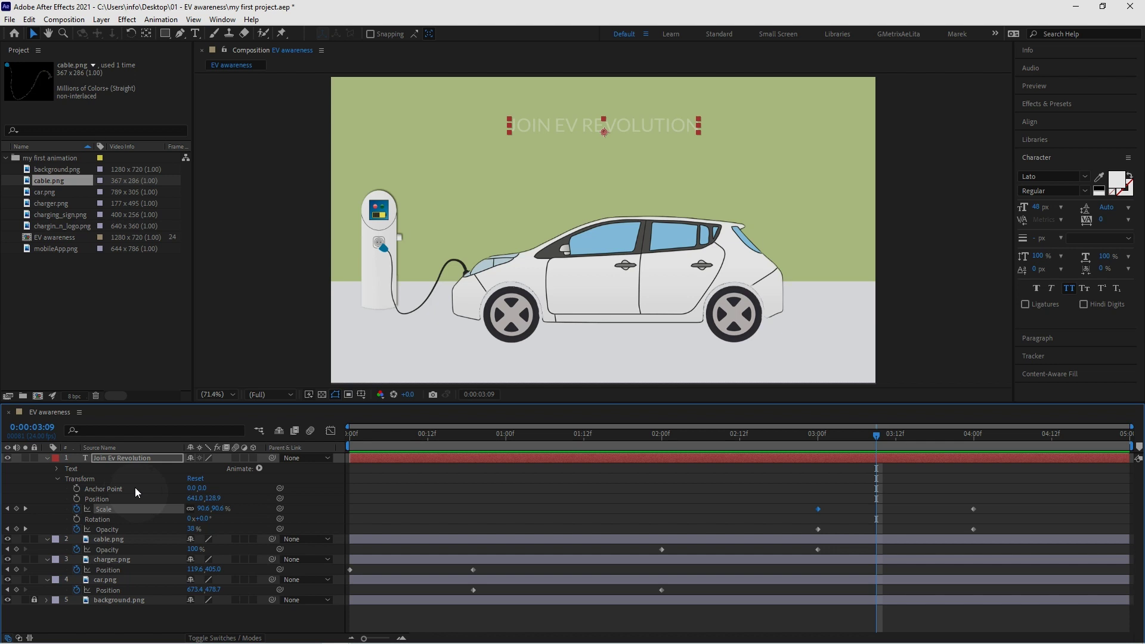
left_click(65, 20)
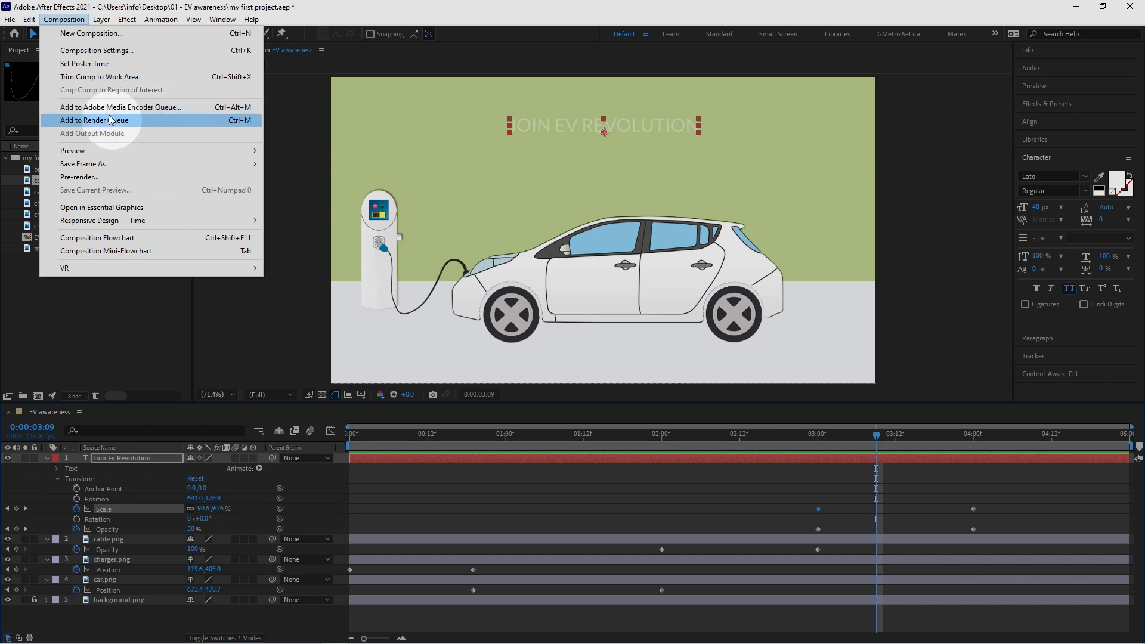
left_click(141, 108)
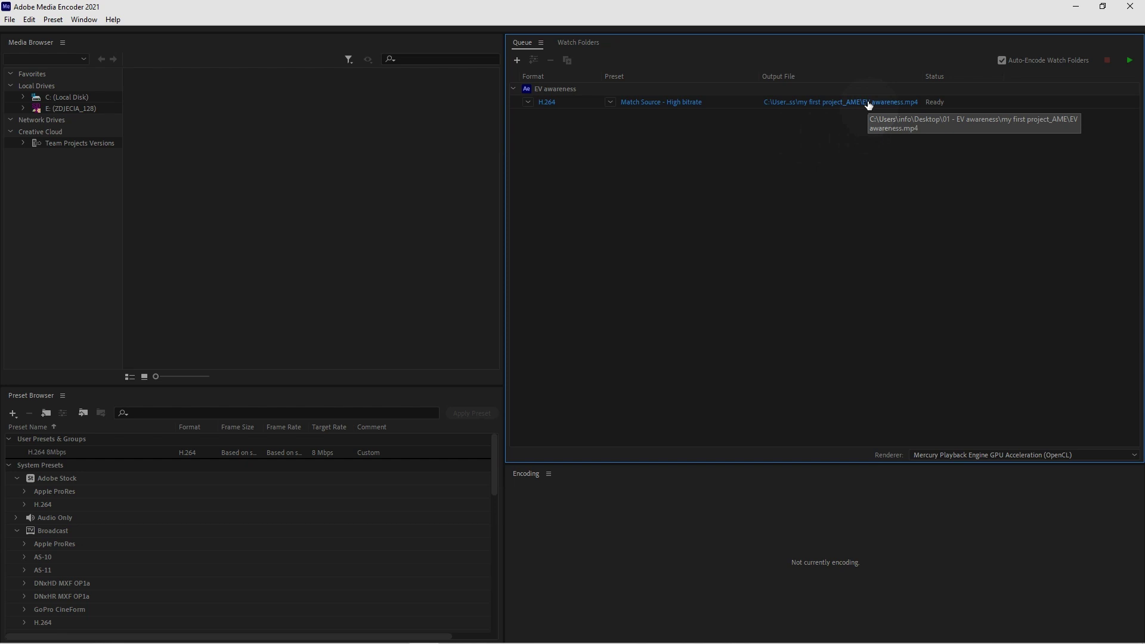
- Review the available export formats and the output file location of the queued EV awareness composition, leaving both settings as they are
left_click(527, 102)
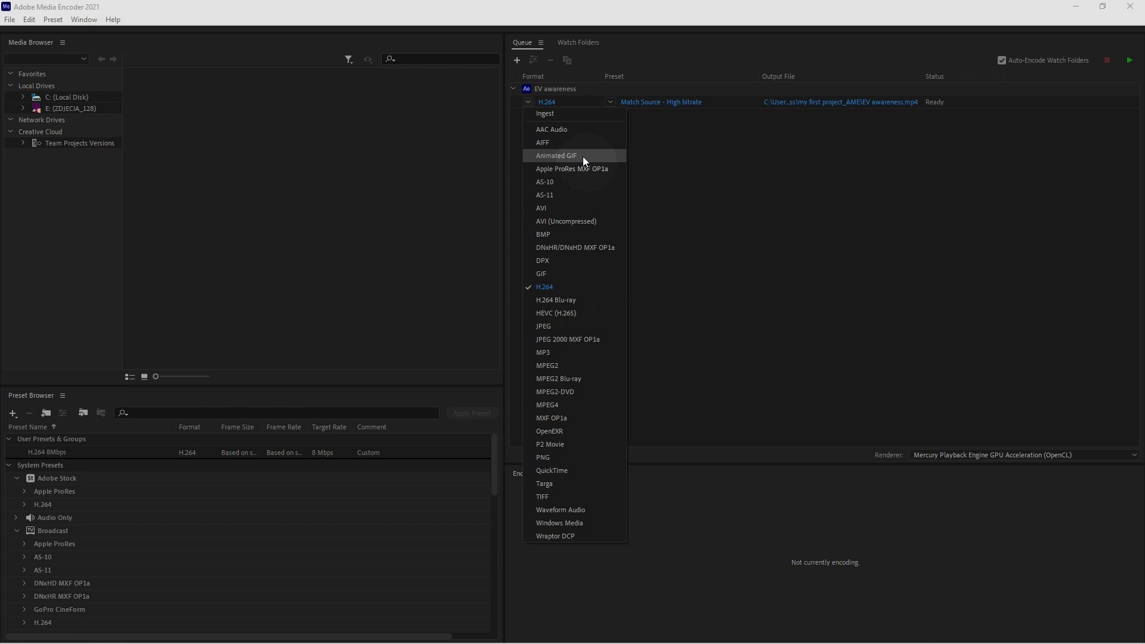
left_click(748, 158)
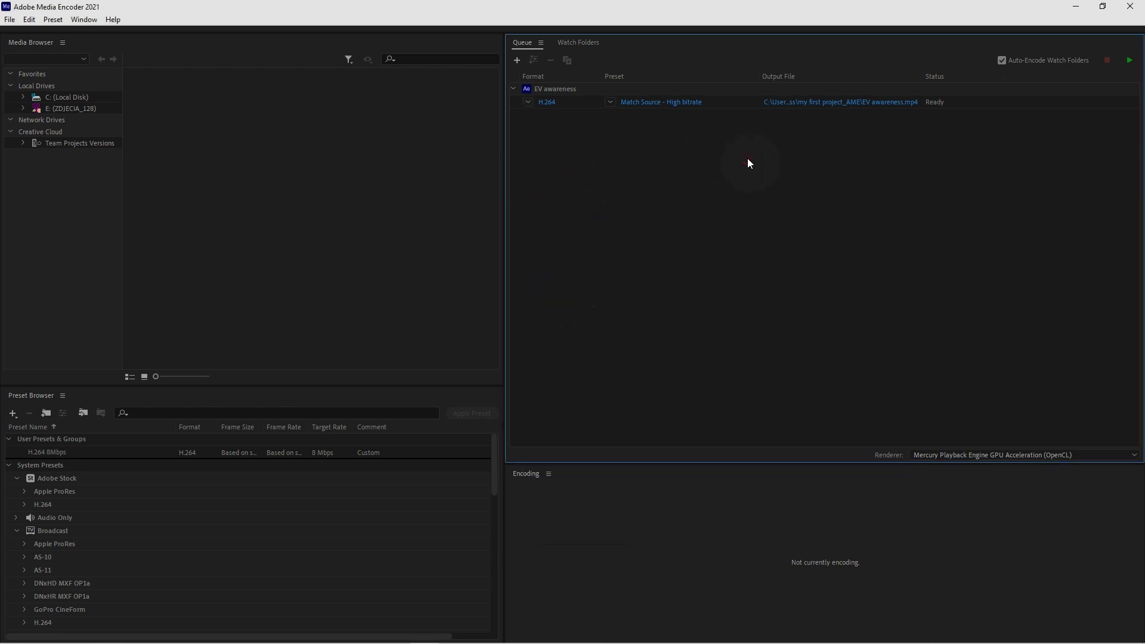
left_click(851, 103)
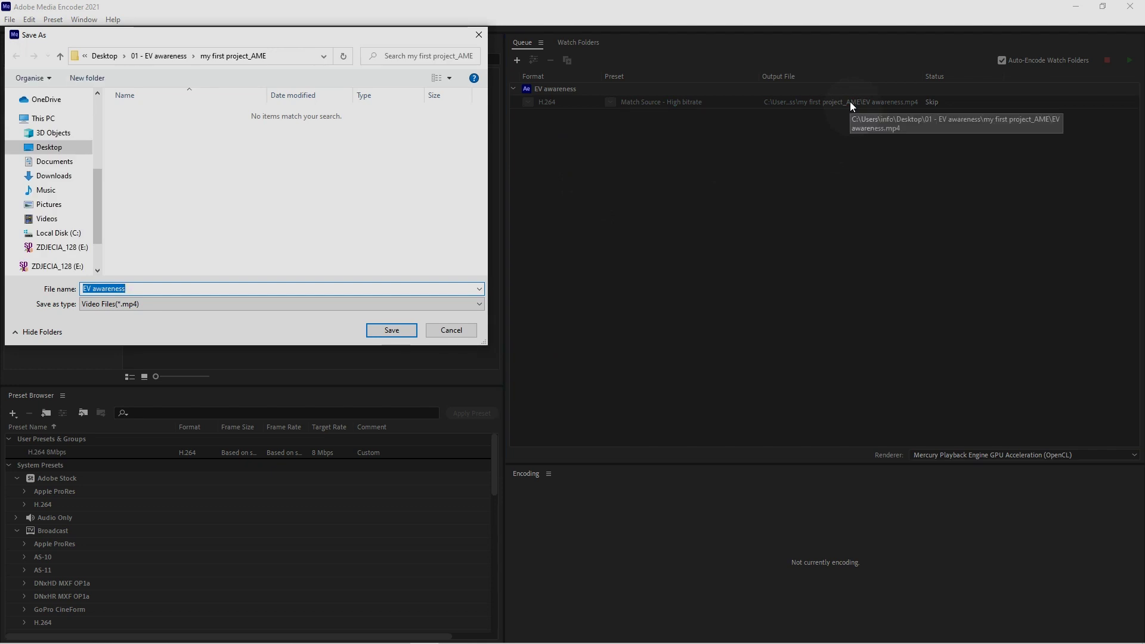
left_click(458, 331)
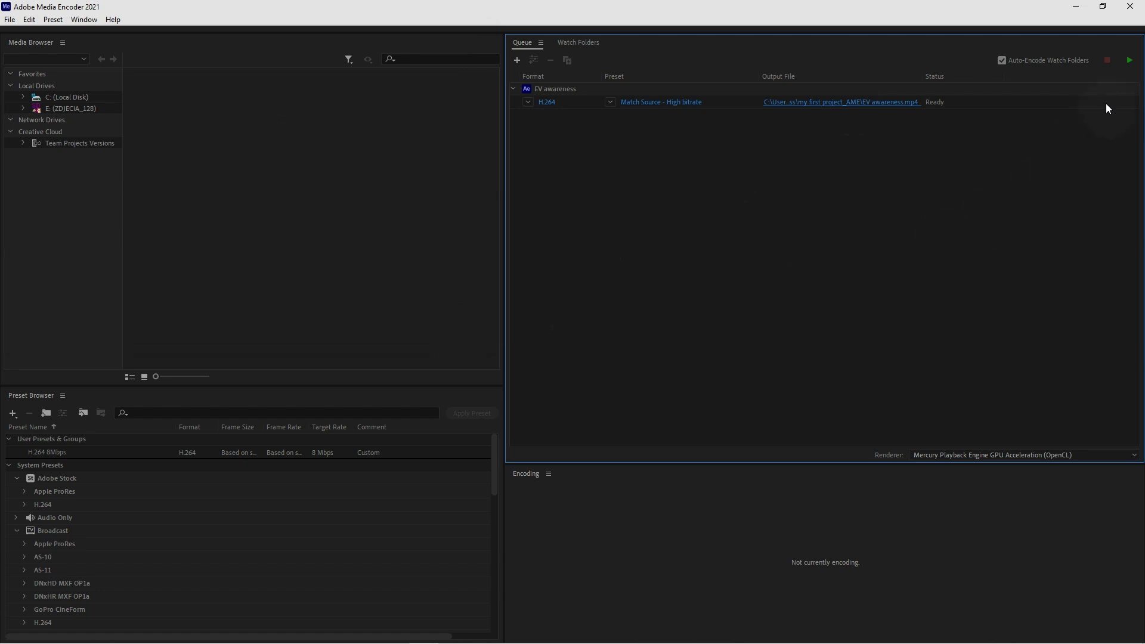
- Render the queued composition as H.264 to EV awareness.mp4 and open the folder containing the exported file
left_click(1131, 63)
mouse_move(1000, 106)
left_click(835, 103)
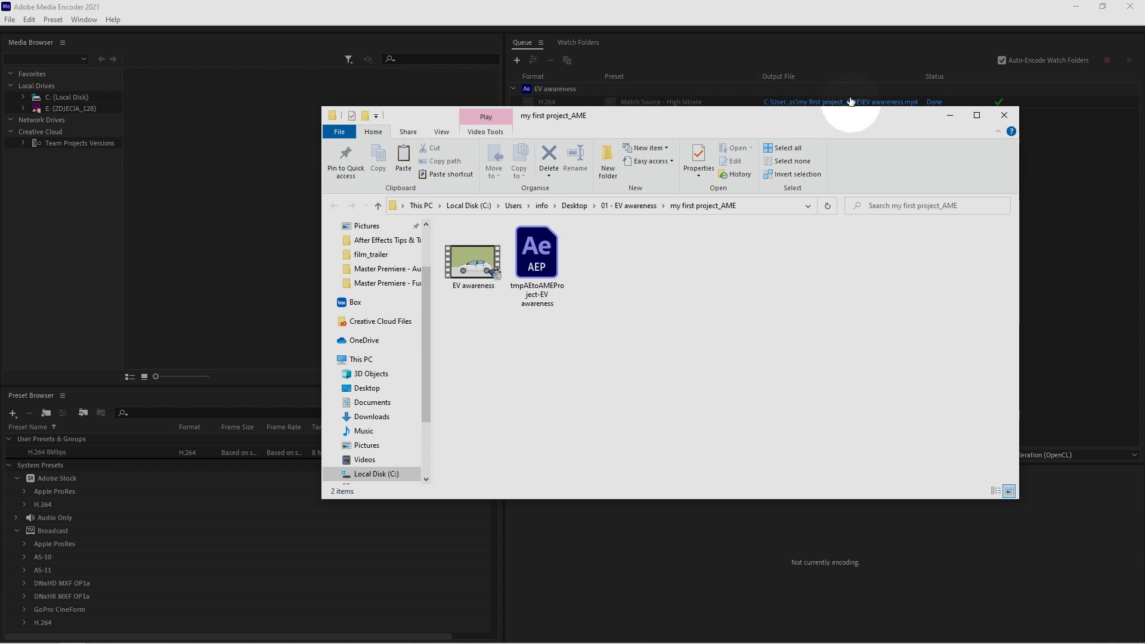
- Play the exported EV awareness video in a maximized SMPlayer window, and close the player
double_click(468, 269)
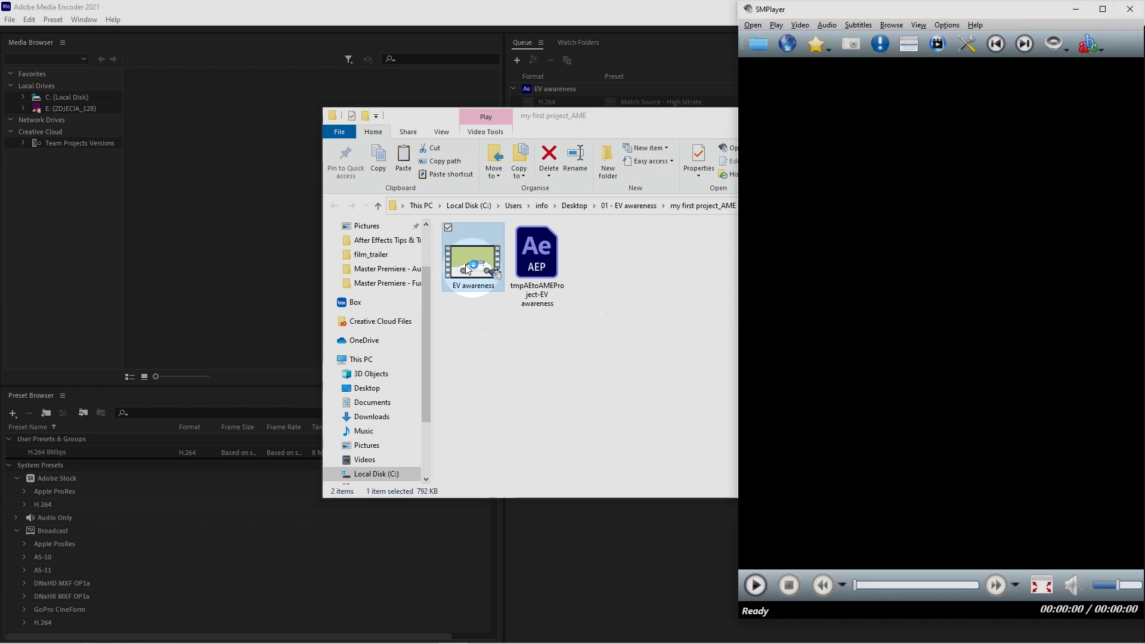
left_click(1102, 9)
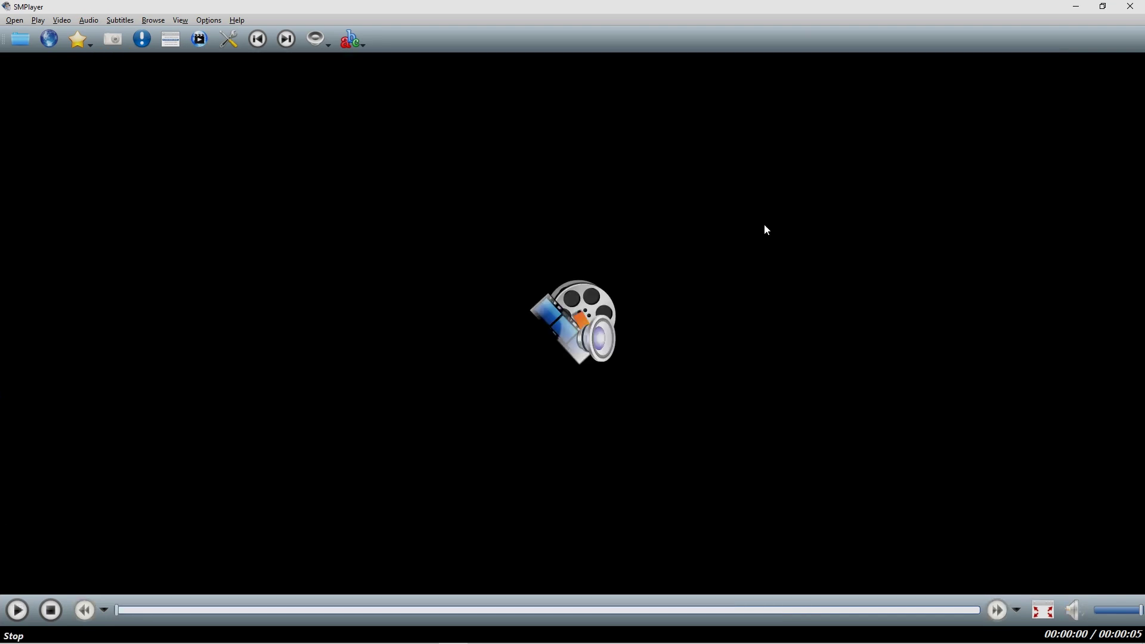
left_click(1130, 6)
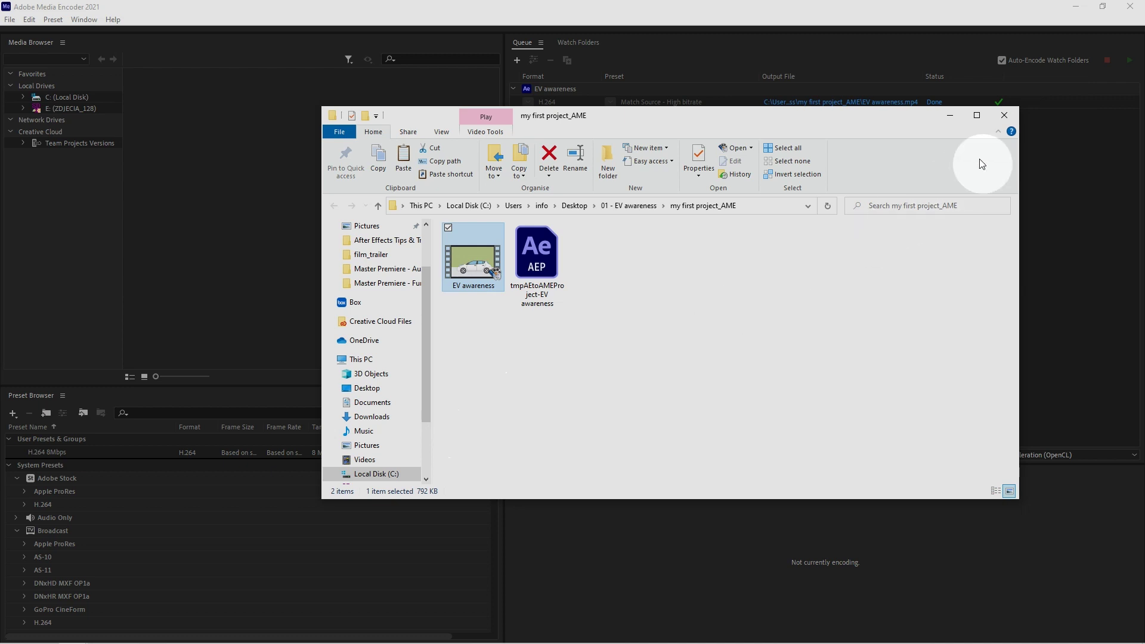
- Close the output folder and Media Encoder, and return to the After Effects project with the car layer selected
left_click(1004, 115)
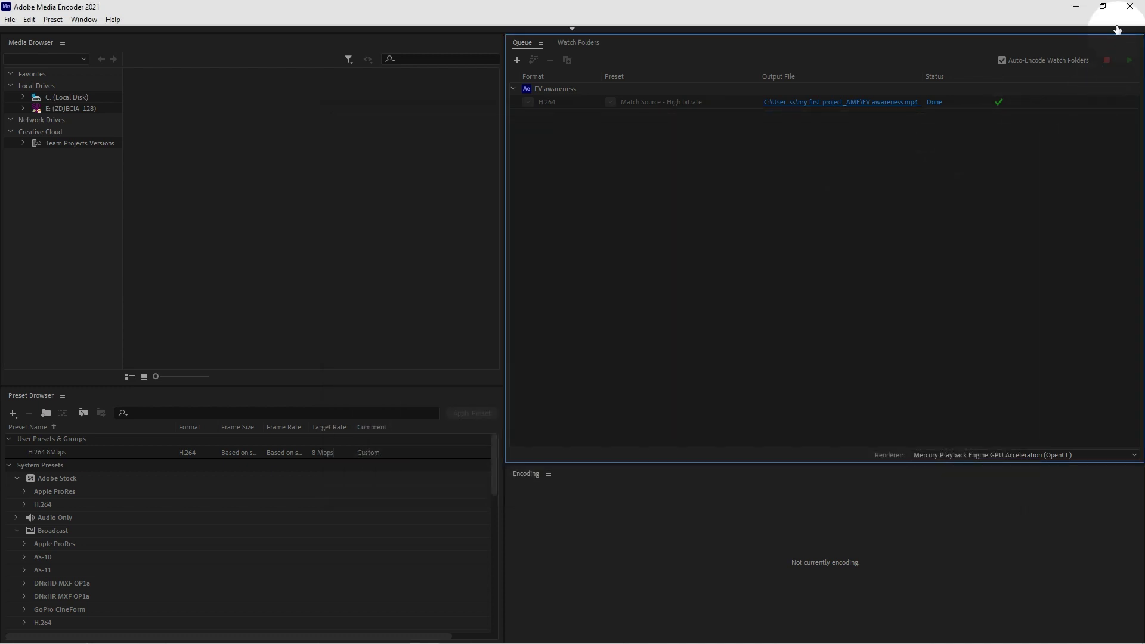
left_click(1128, 9)
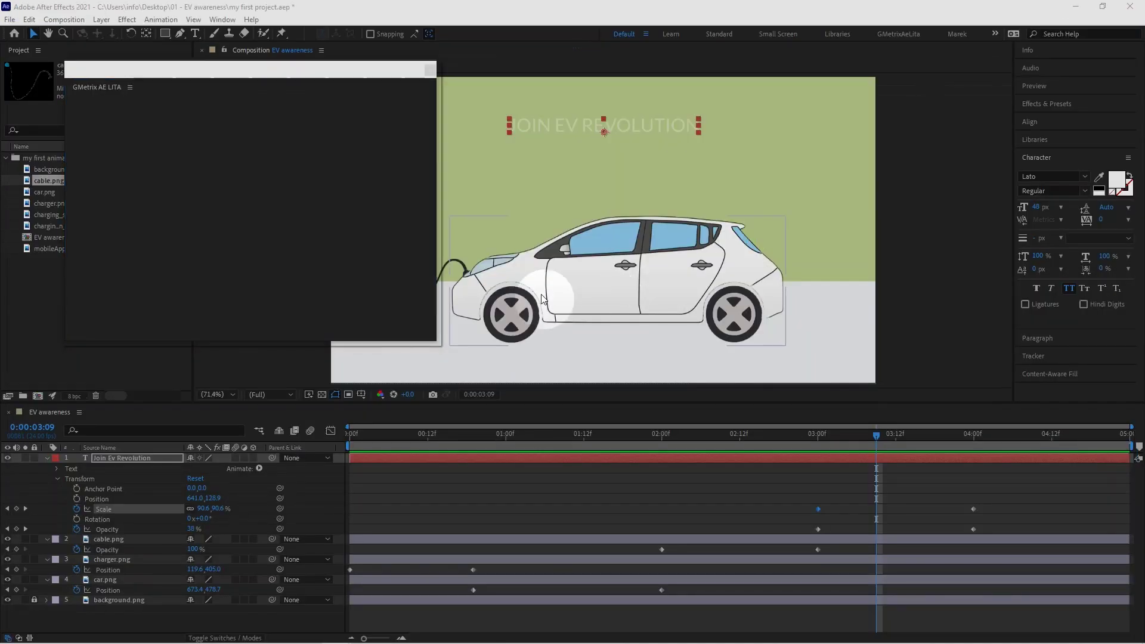
left_click(486, 269)
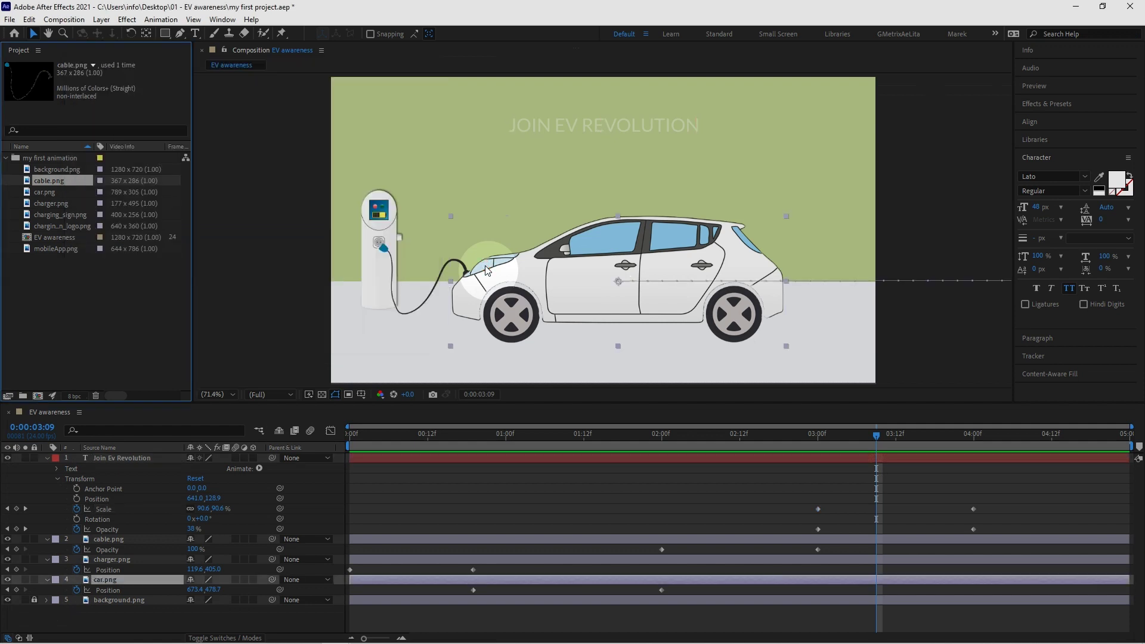